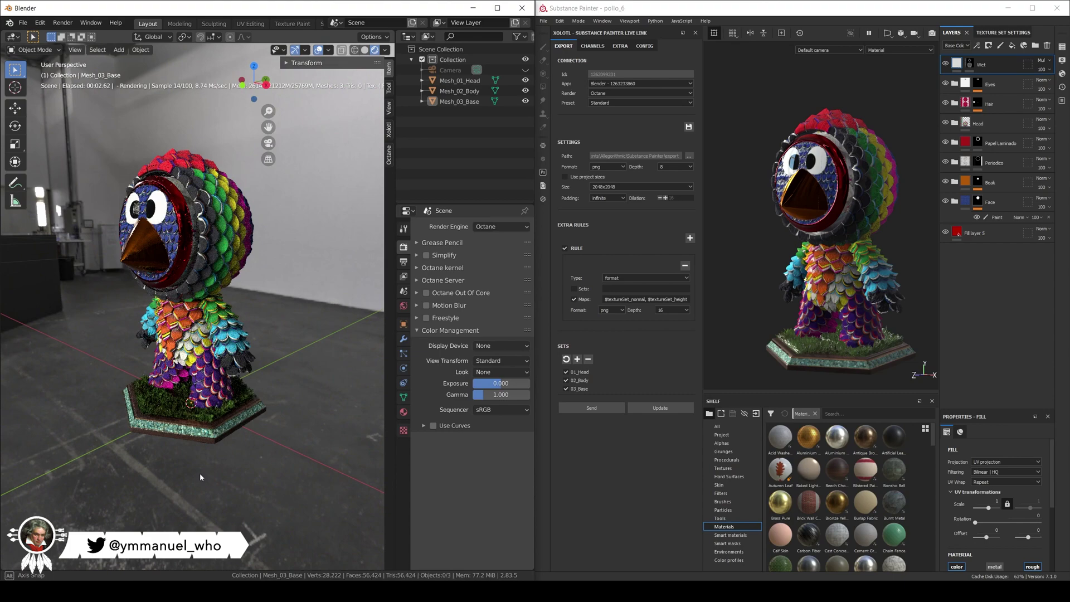
Step: Open the Substance Painter Live Link product listing on Xolotl Studio's Gumroad store
middle_click_drag(201, 477, 256, 477)
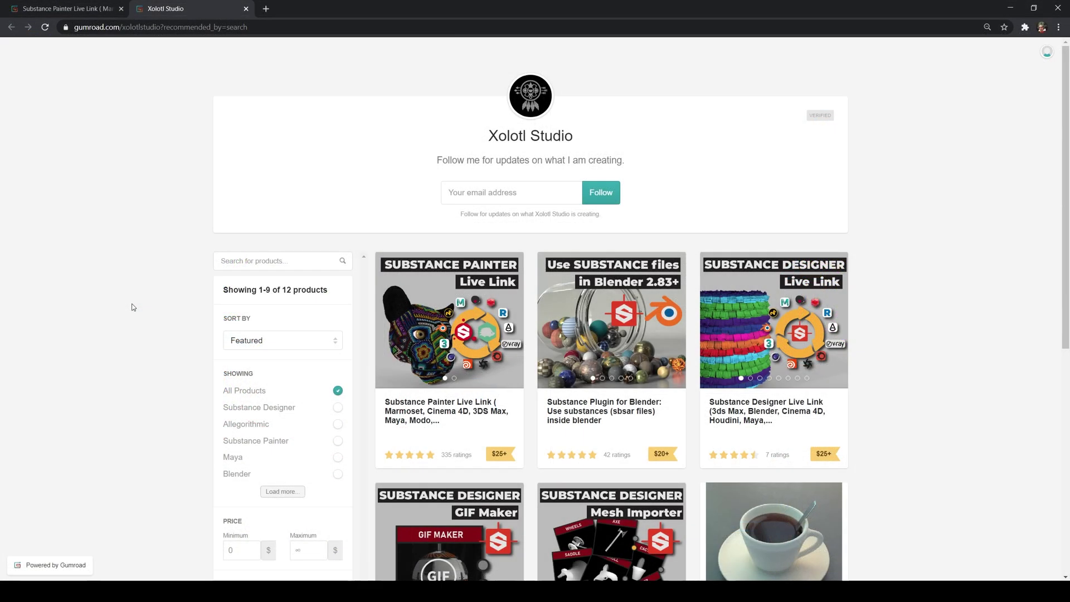
scroll(132, 307, "down", 1)
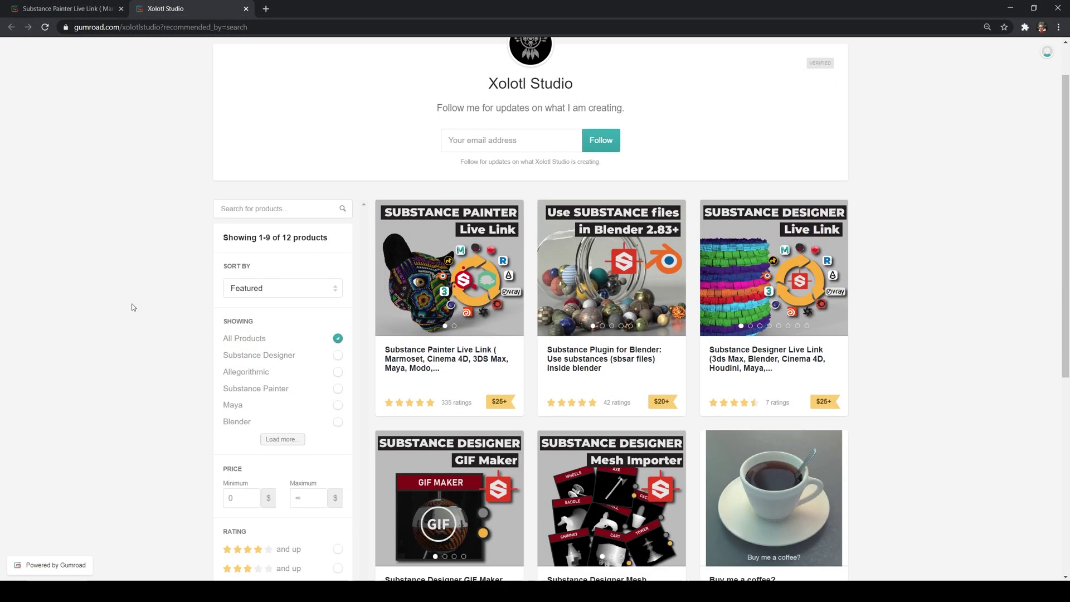
scroll(132, 307, "down", 1)
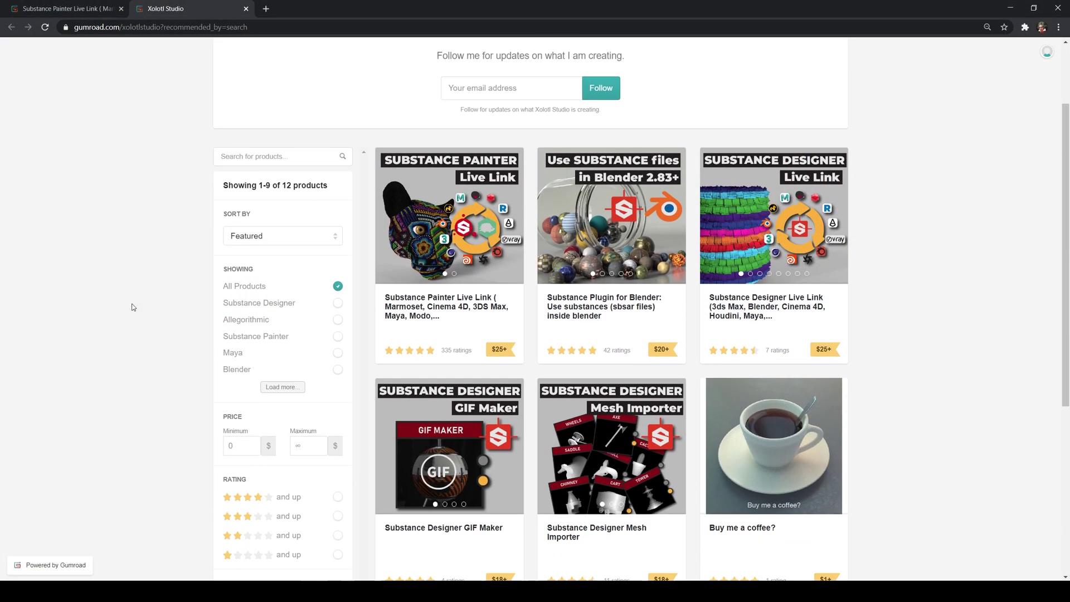
left_click(425, 244)
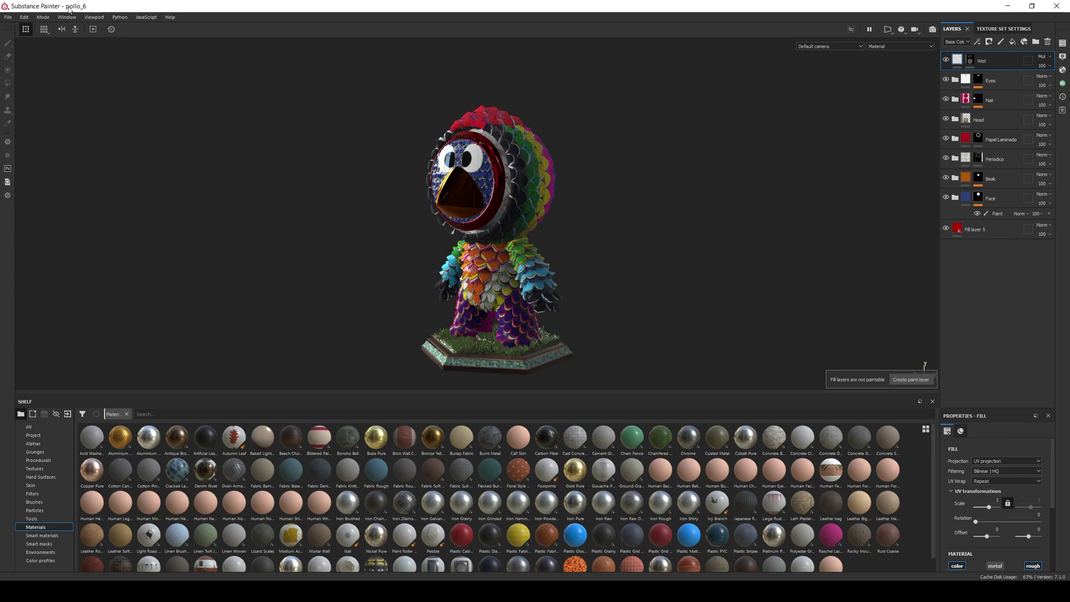
Step: Browse the New project templates, cancel, and show the 01_Head Texture Set Settings
left_click(8, 17)
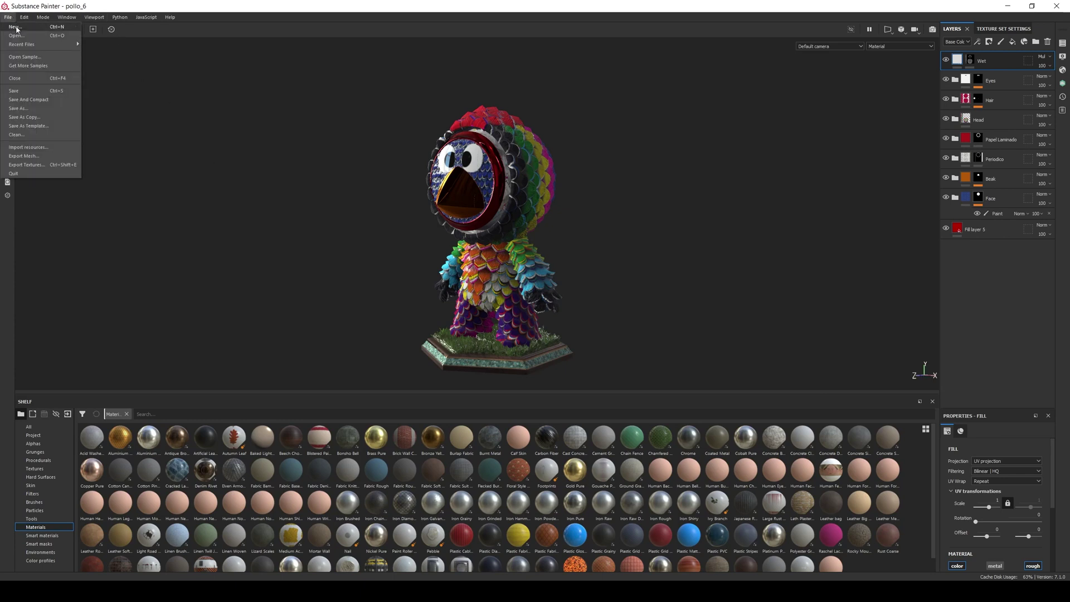
left_click(15, 27)
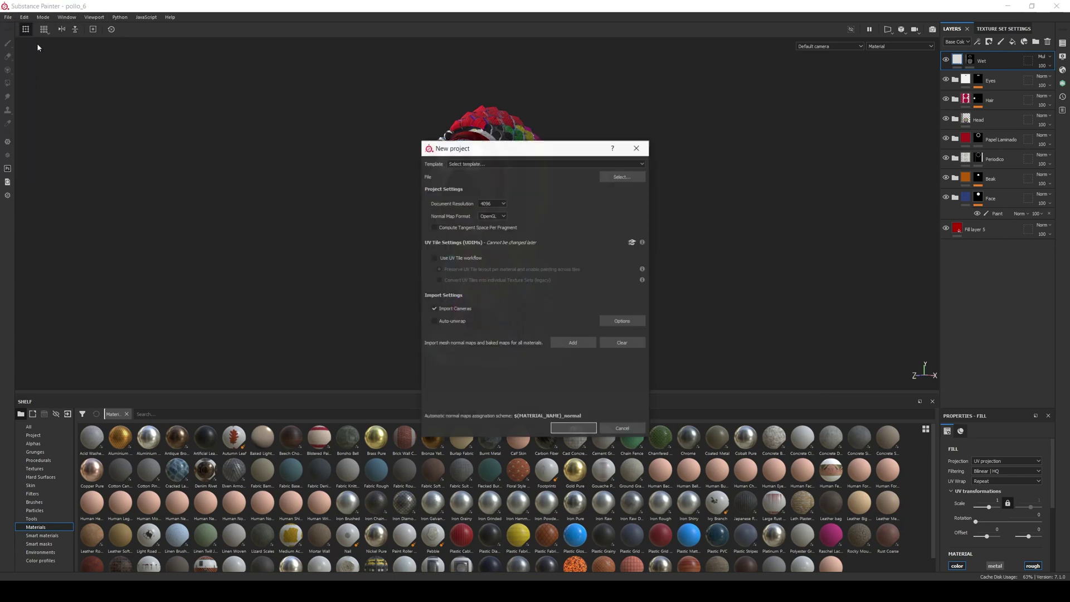
left_click(540, 165)
scroll(535, 192, "down", 3)
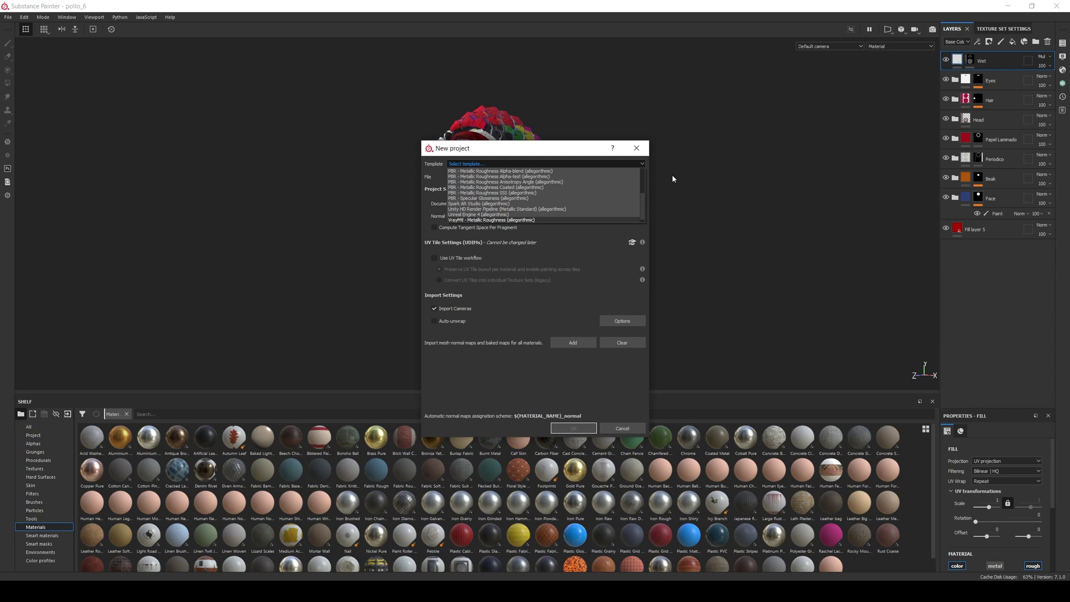
left_click(637, 148)
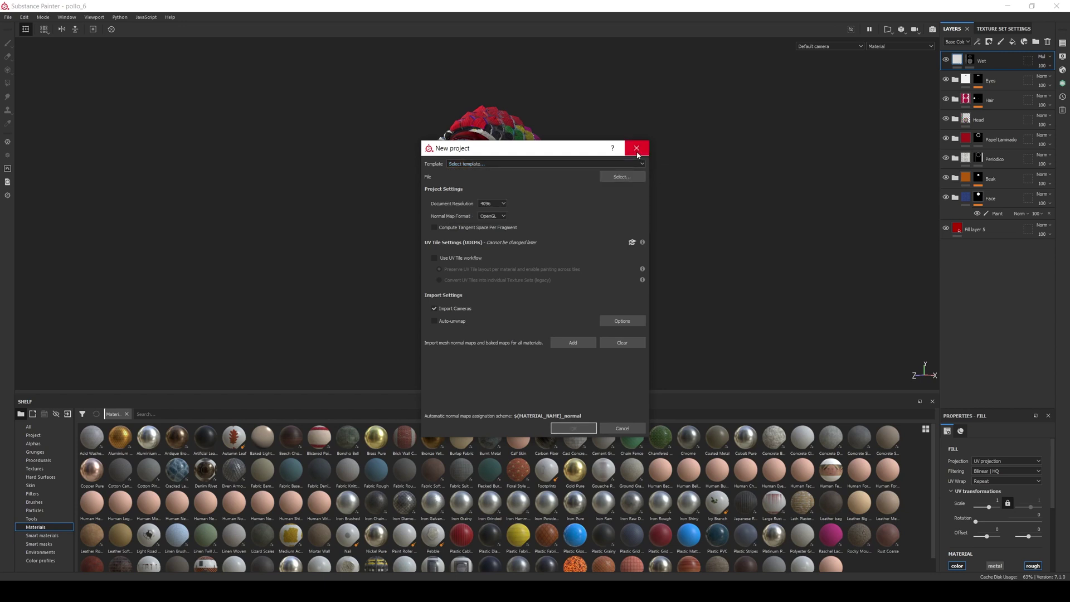
left_click(636, 149)
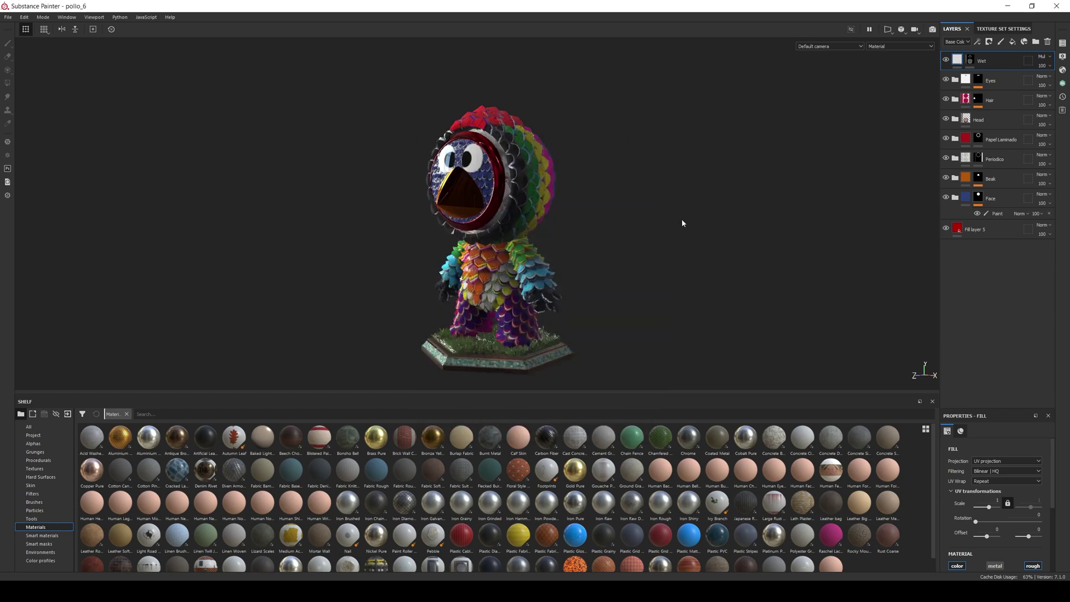
left_click(999, 30)
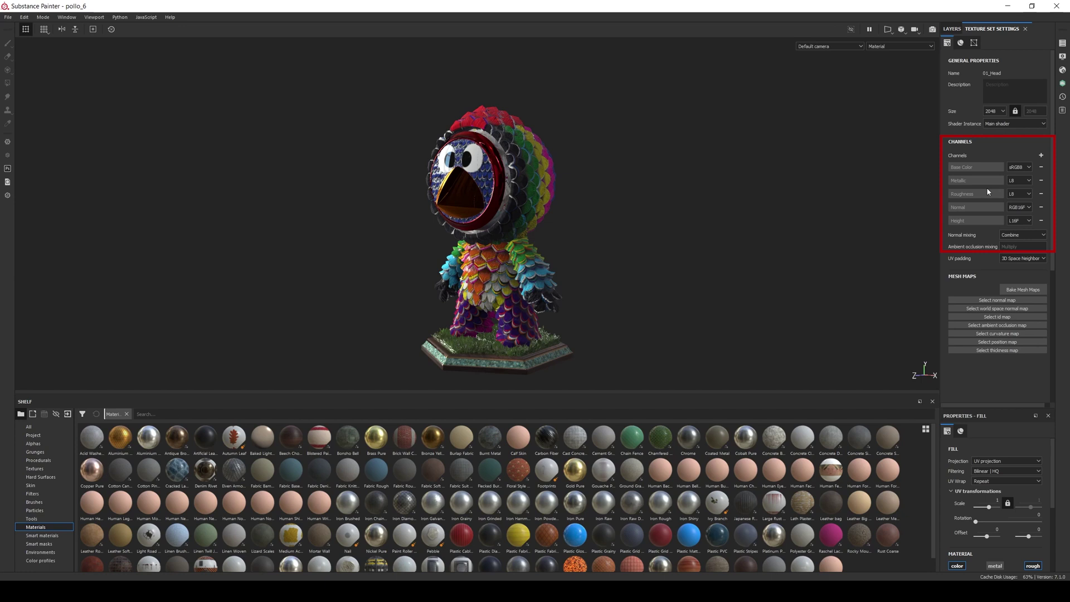
Step: Open Export Textures and add a new output template preset, new_export_preset_2
left_click(7, 17)
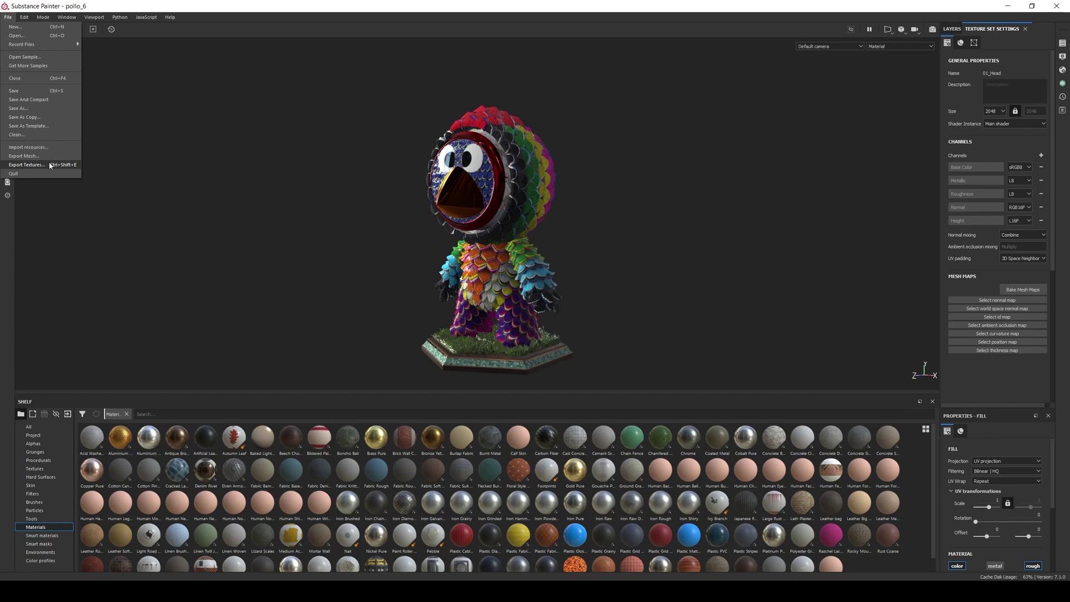
left_click(28, 165)
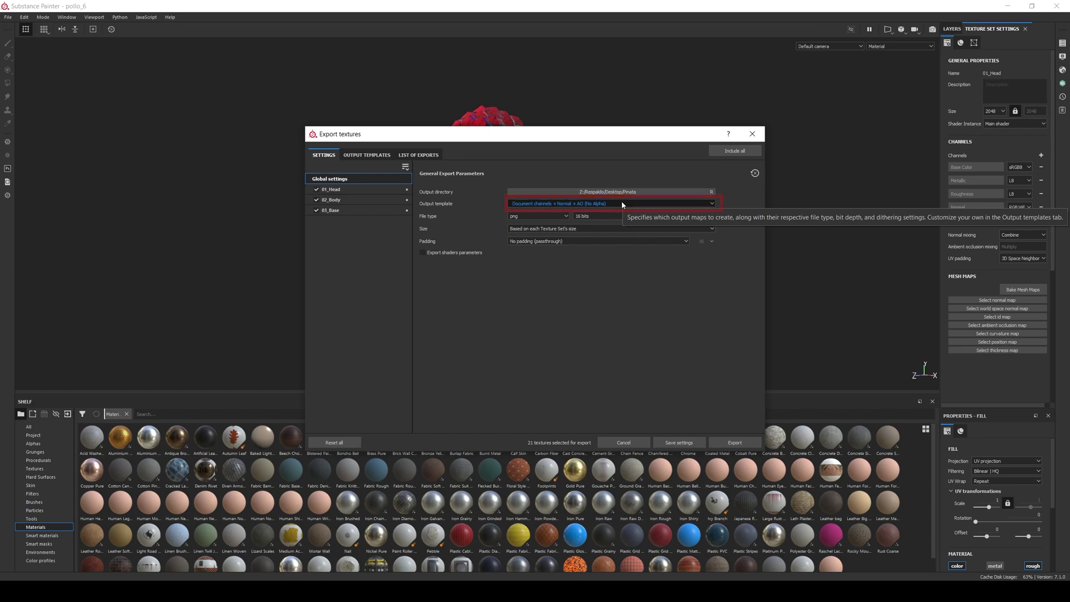
left_click(374, 159)
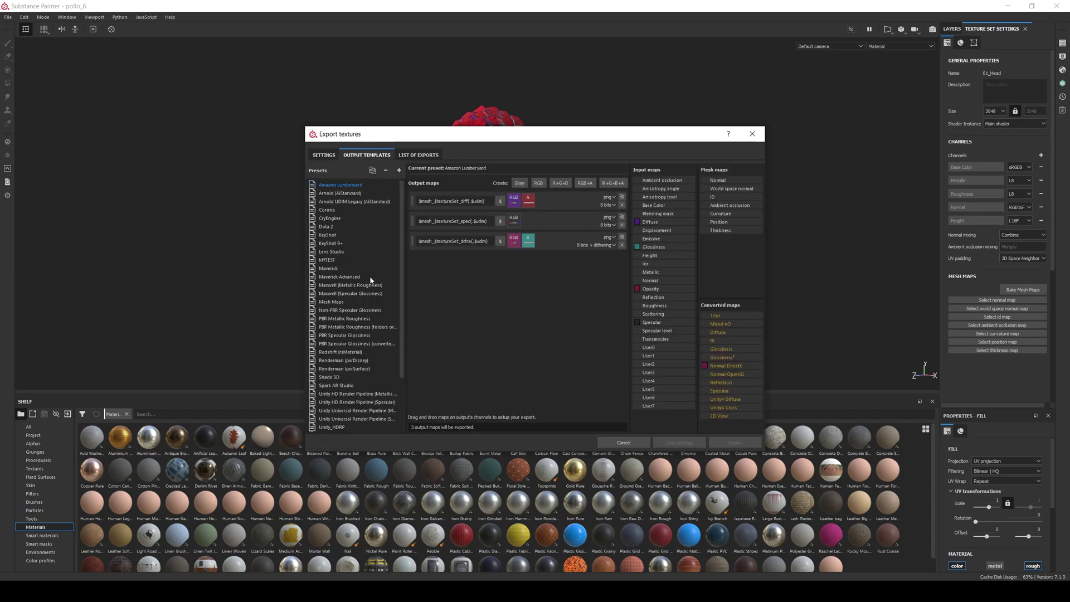
left_click(399, 170)
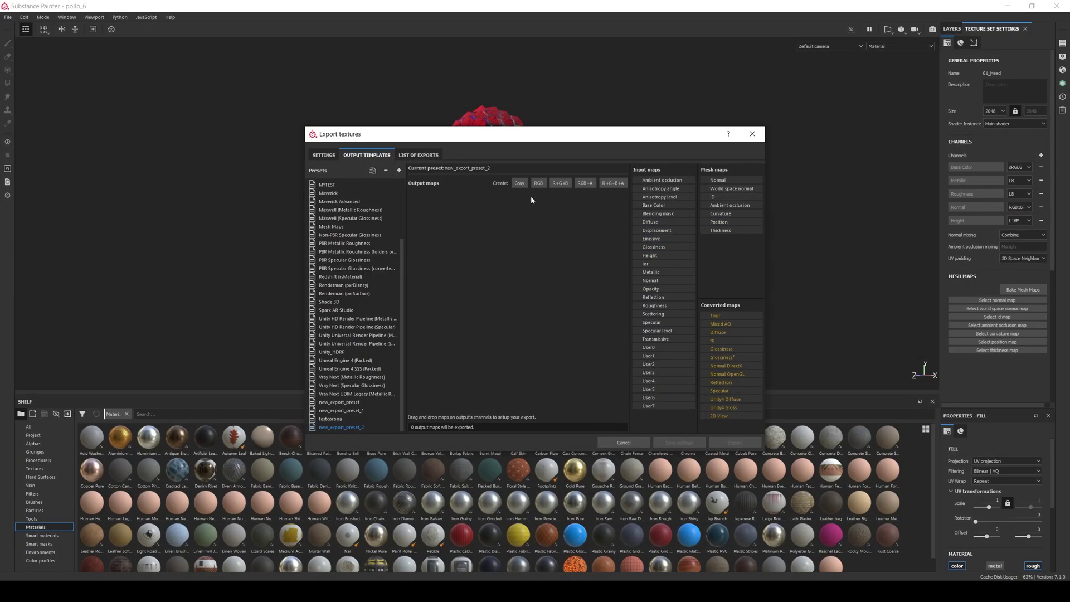
Step: Add an RGB output map $textureSet_basecolor fed from Base Color
left_click(538, 183)
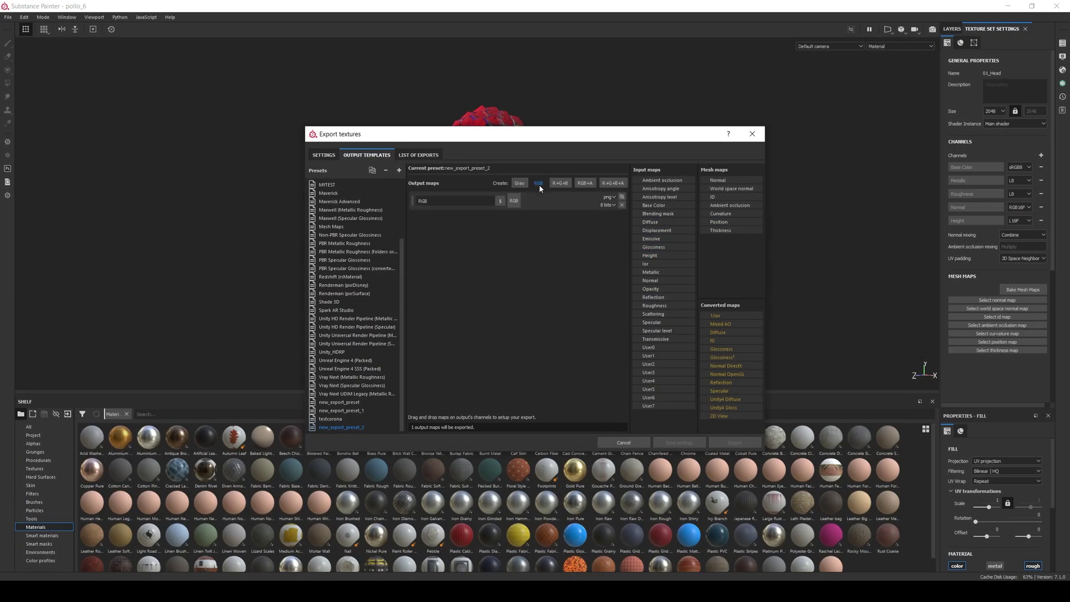
left_click(501, 201)
type("$texture")
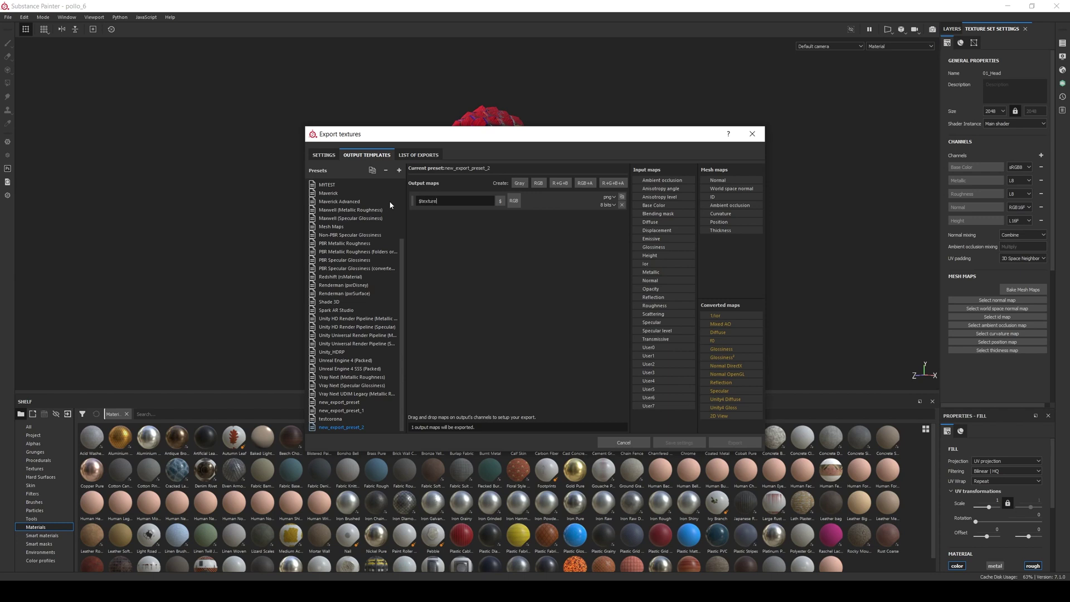
type("Set_basecolor")
left_click_drag(655, 205, 529, 219)
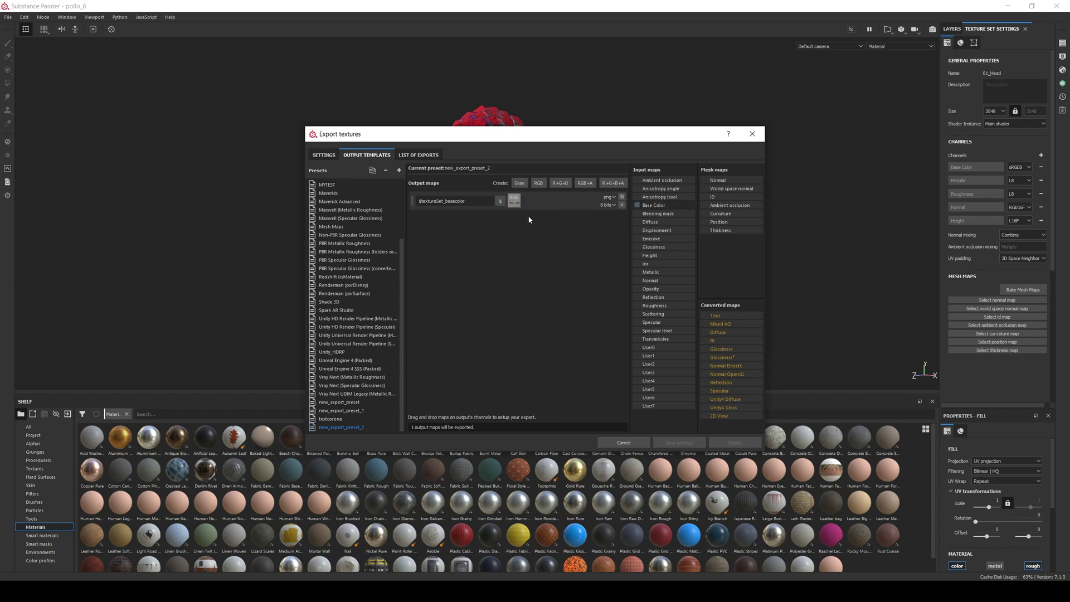
Step: Add a grayscale output map $textureSet_metallic fed from Metallic's gray channel
left_click(520, 183)
double_click(429, 221)
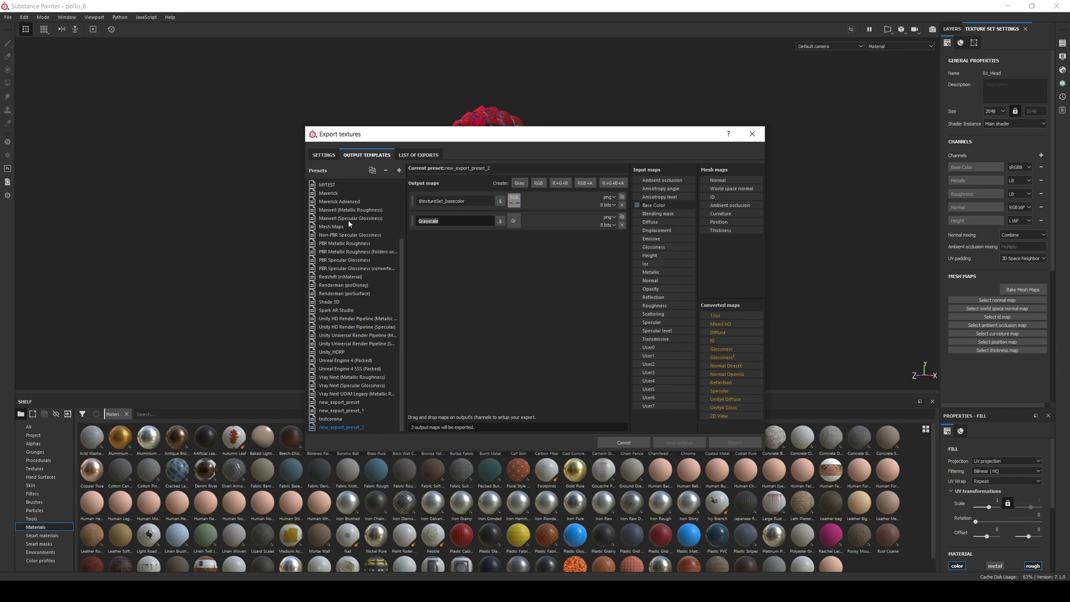
type("$textureSet_metallic")
left_click_drag(629, 260, 514, 222)
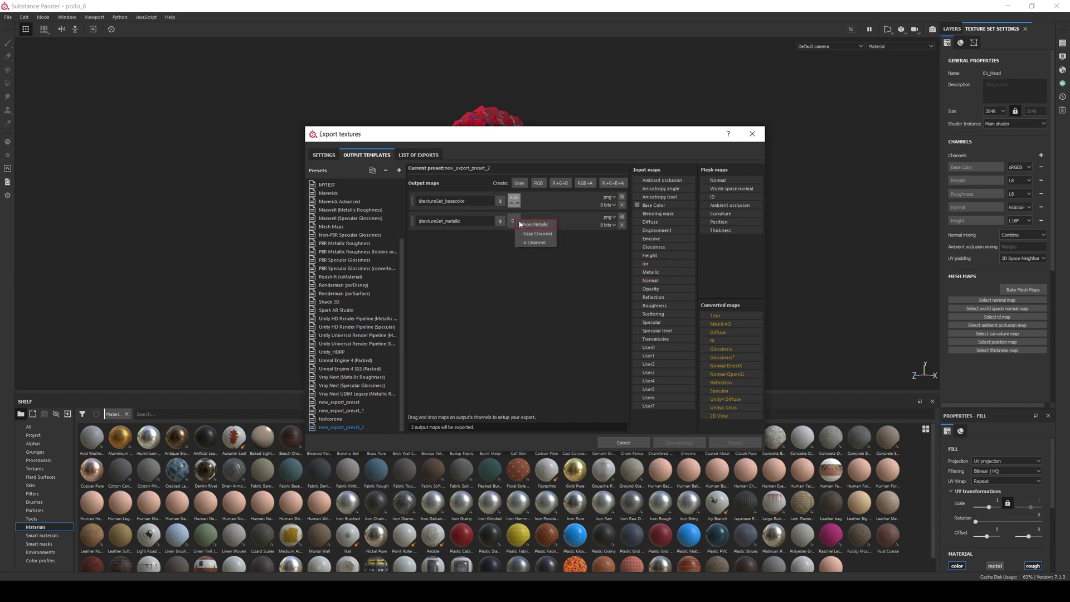
left_click(530, 233)
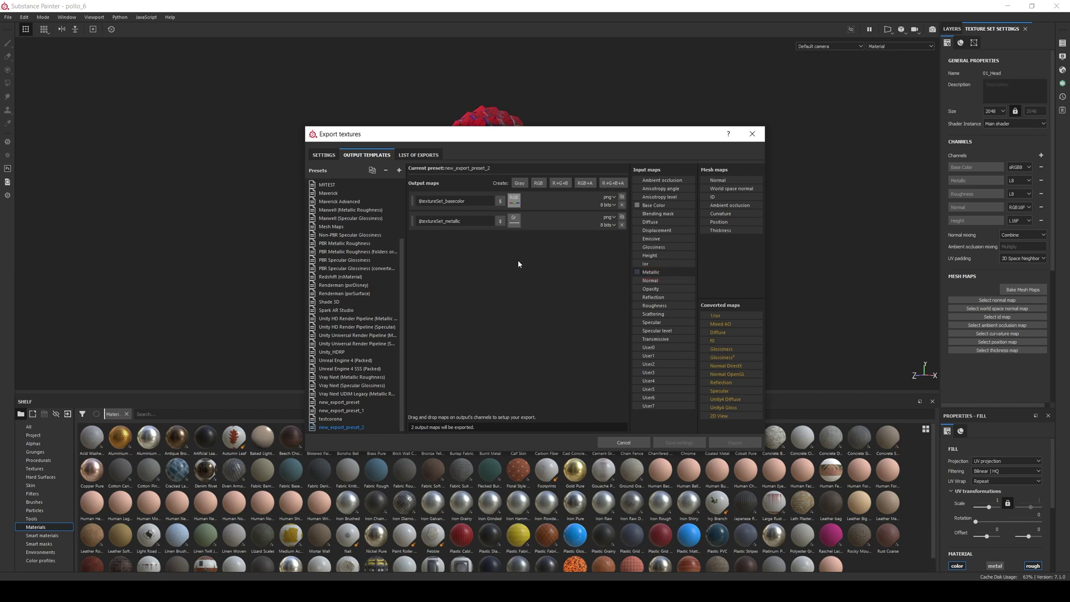
Step: Add a grayscale output map $textureSet_roughness fed from Roughness's gray channel
left_click(520, 183)
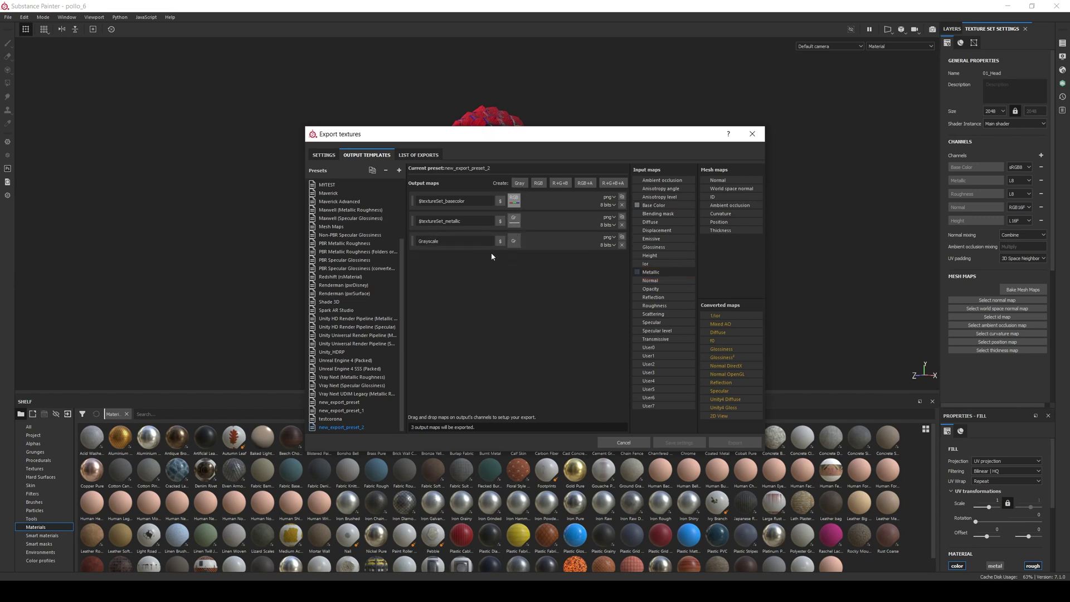
double_click(428, 240)
type("$textureSe")
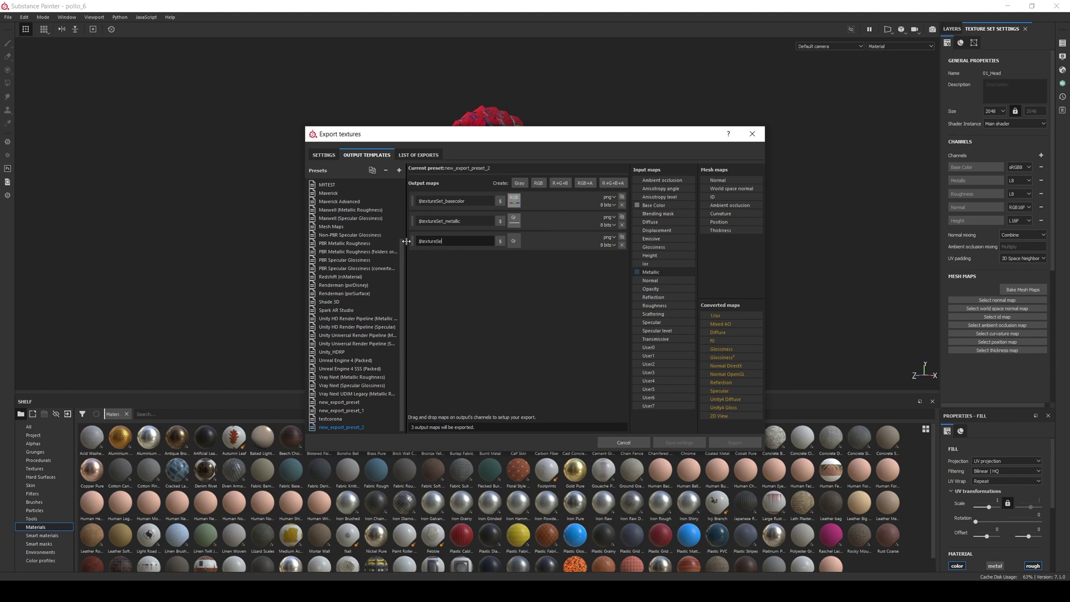
type("t_roughness")
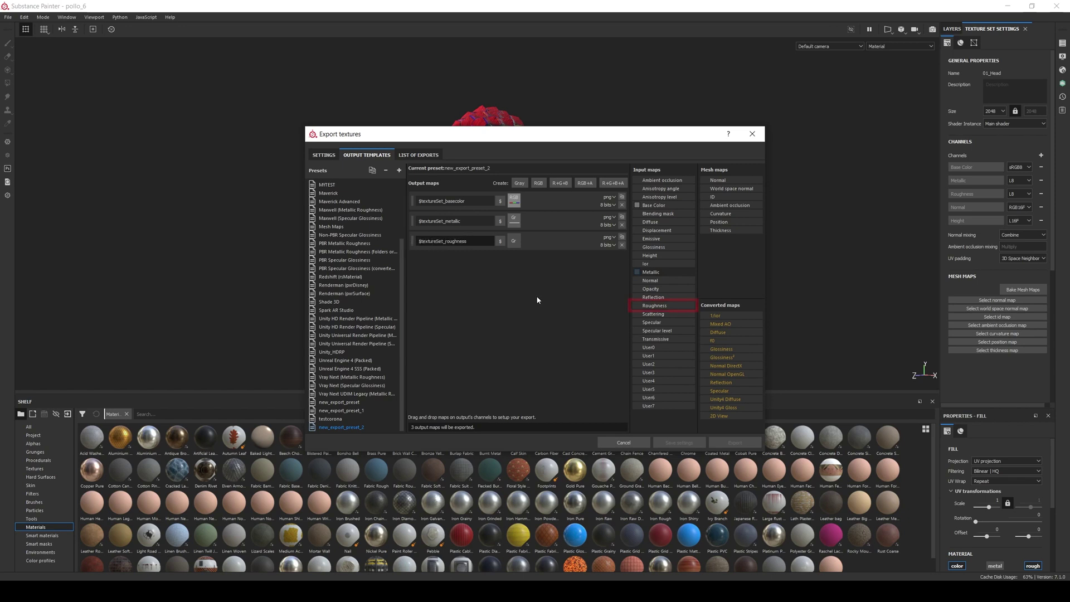
left_click(658, 306)
left_click_drag(657, 306, 514, 242)
left_click(533, 259)
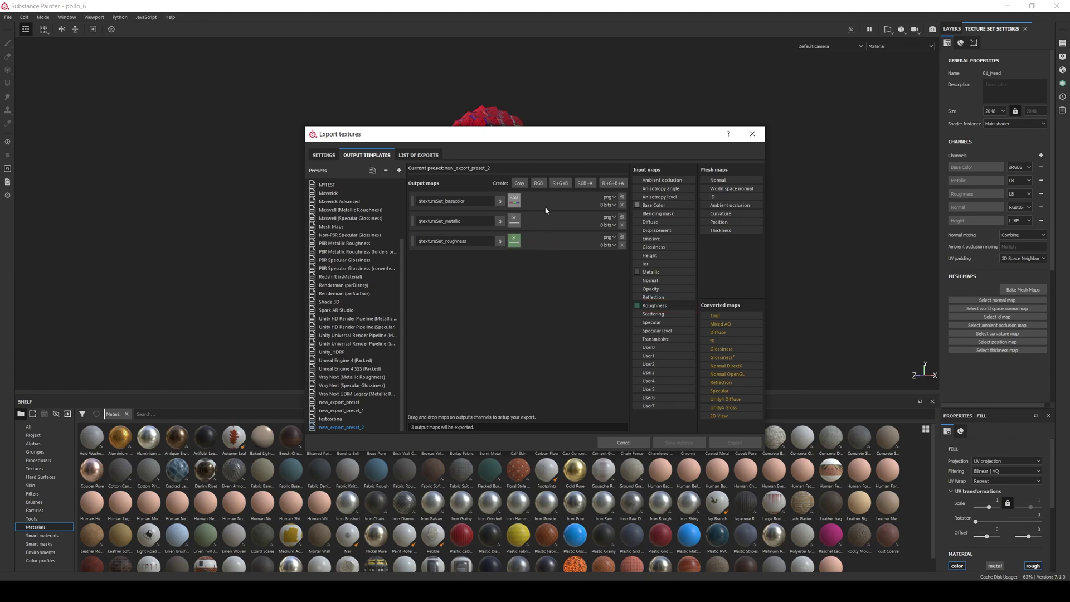
Step: Add an RGB output map $textureSet_normal filled from the Normal OpenGL converted map
left_click(538, 183)
type("$text")
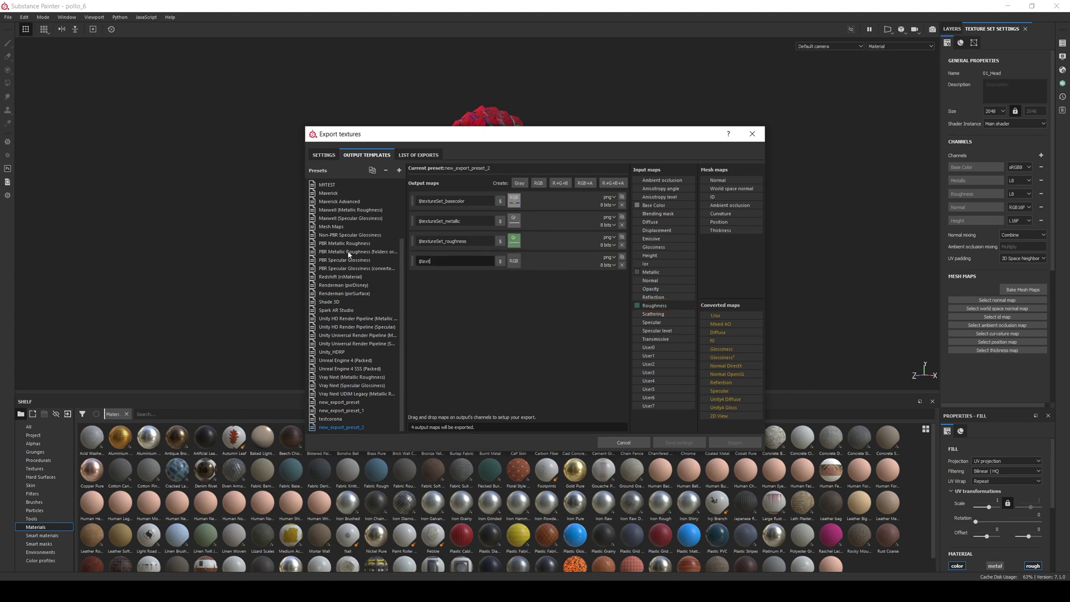
type("ureSet_normal")
left_click_drag(724, 374, 526, 268)
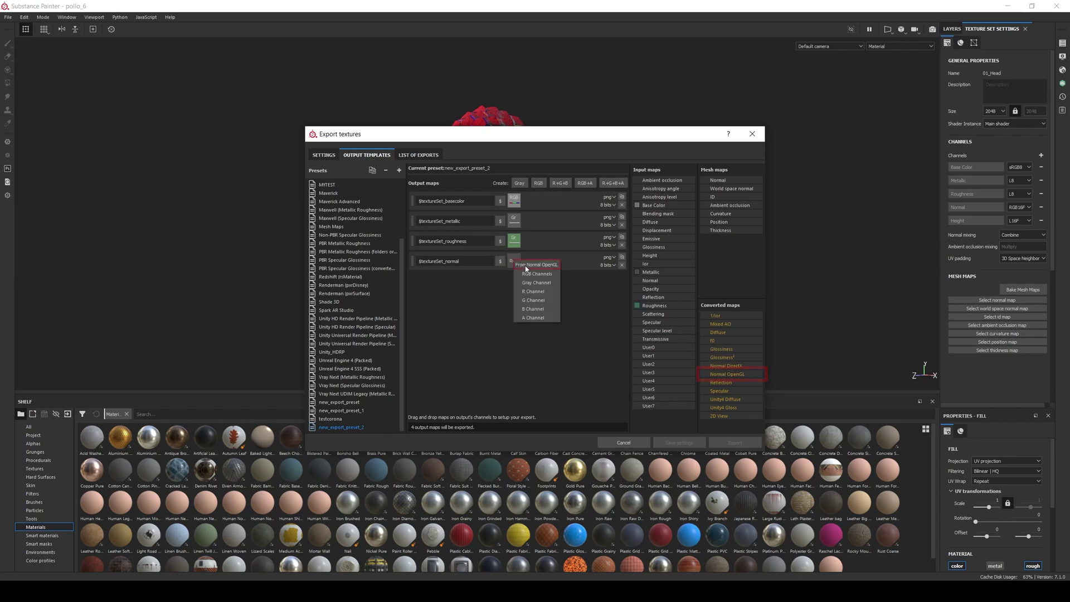
left_click(529, 270)
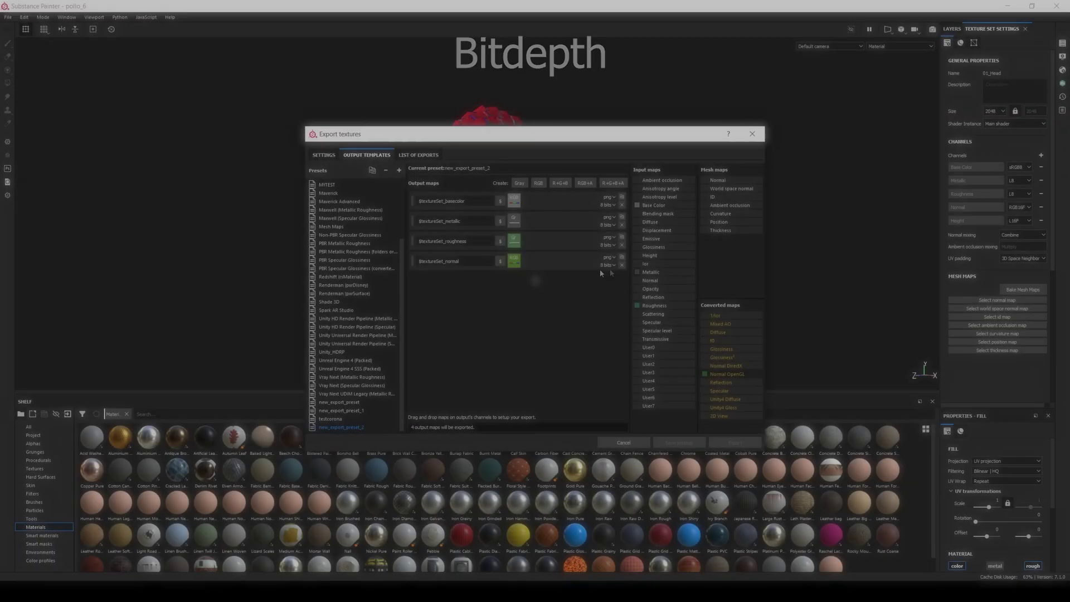
Step: Set the normal map's bit depth to 16 bits in both Output Templates and Settings
left_click(607, 264)
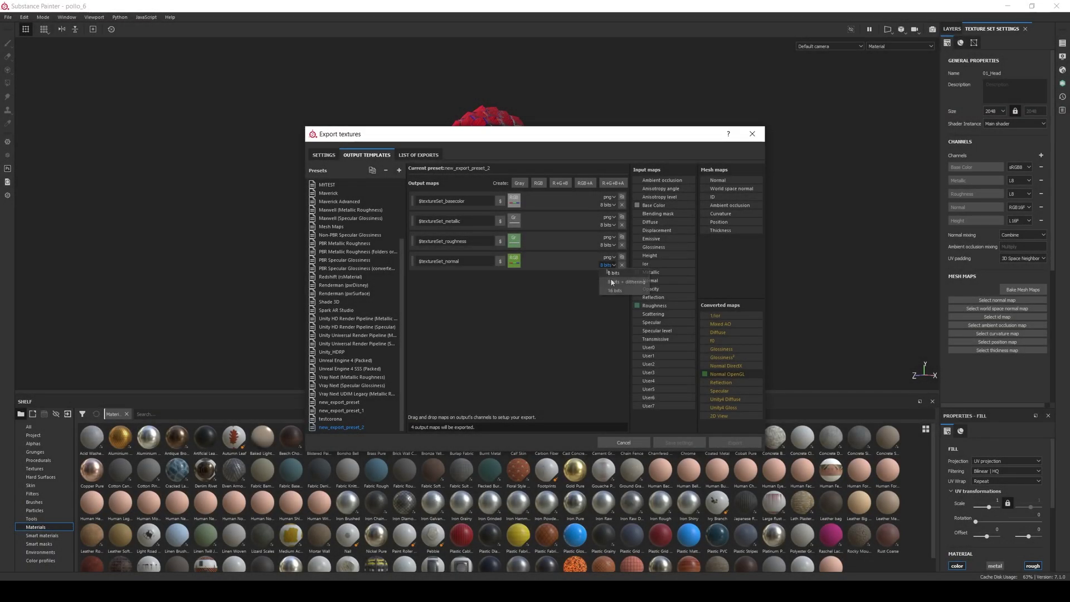
left_click(614, 290)
left_click(333, 160)
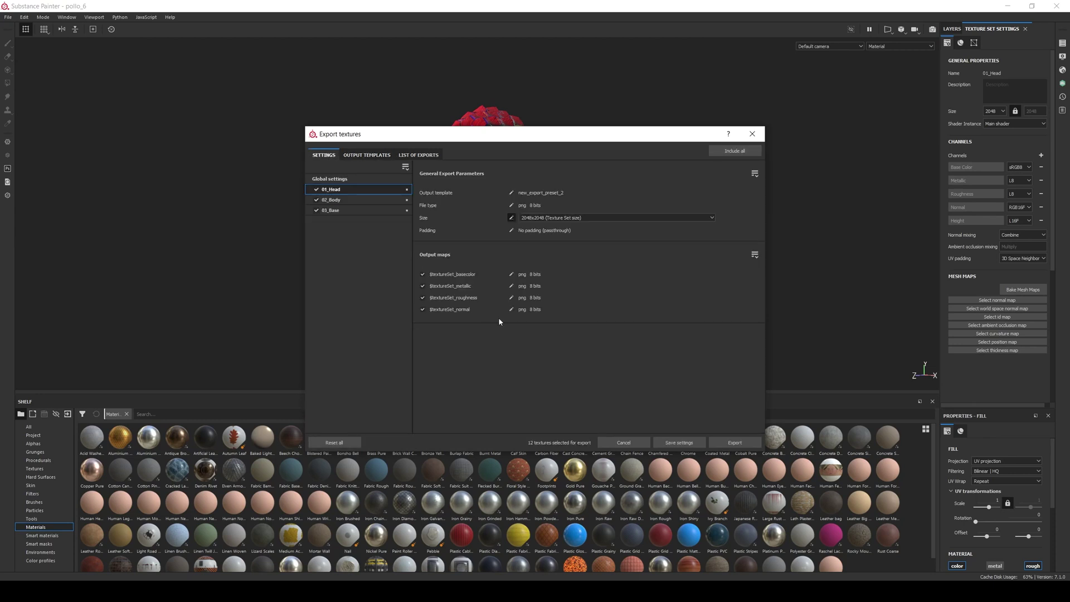
left_click(511, 309)
left_click(551, 309)
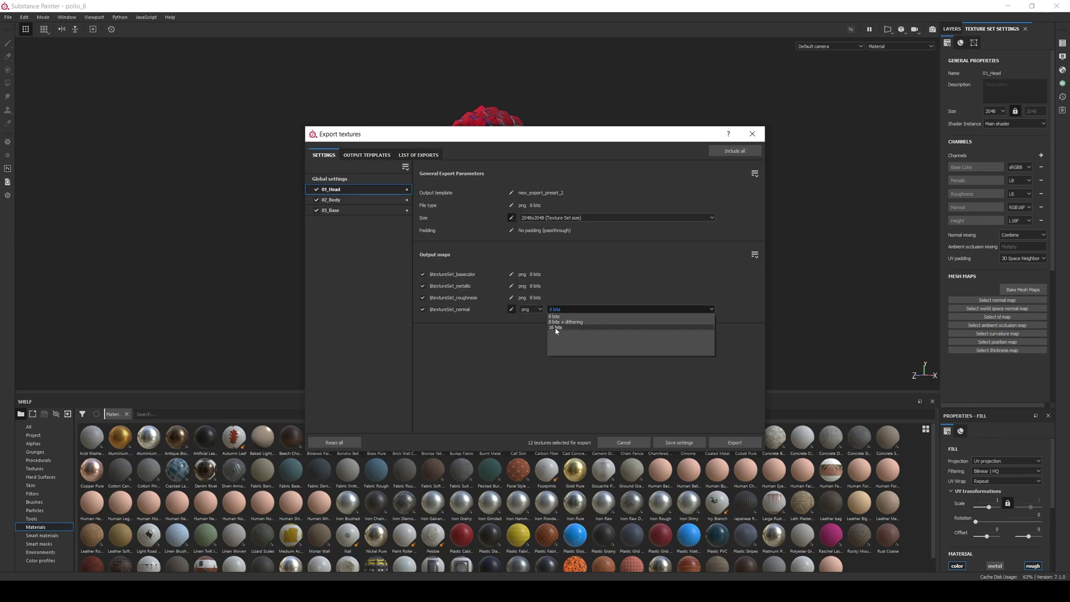
left_click(556, 328)
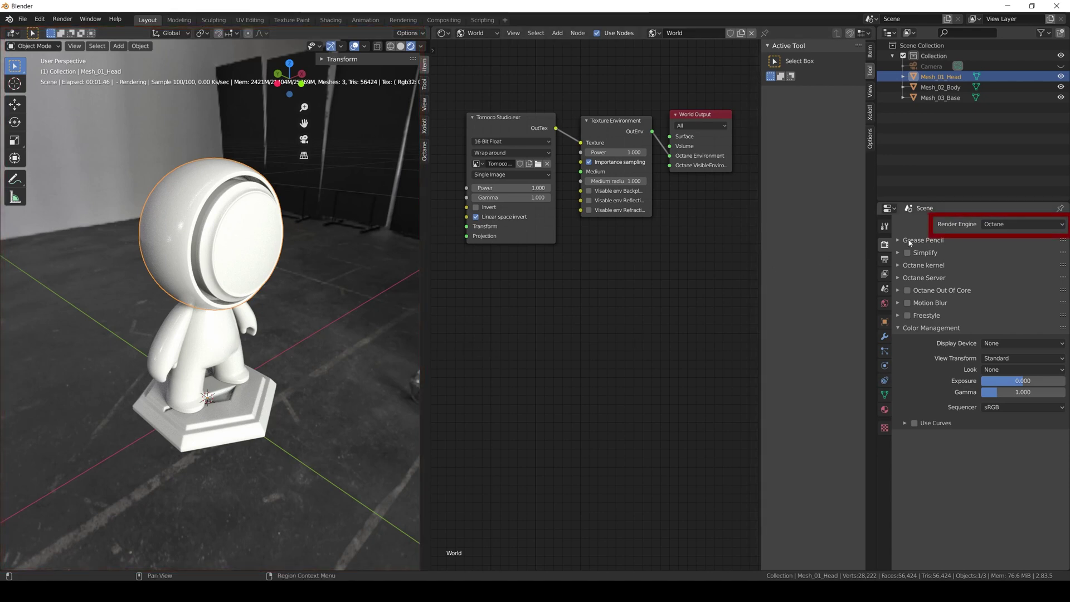
left_click(1023, 224)
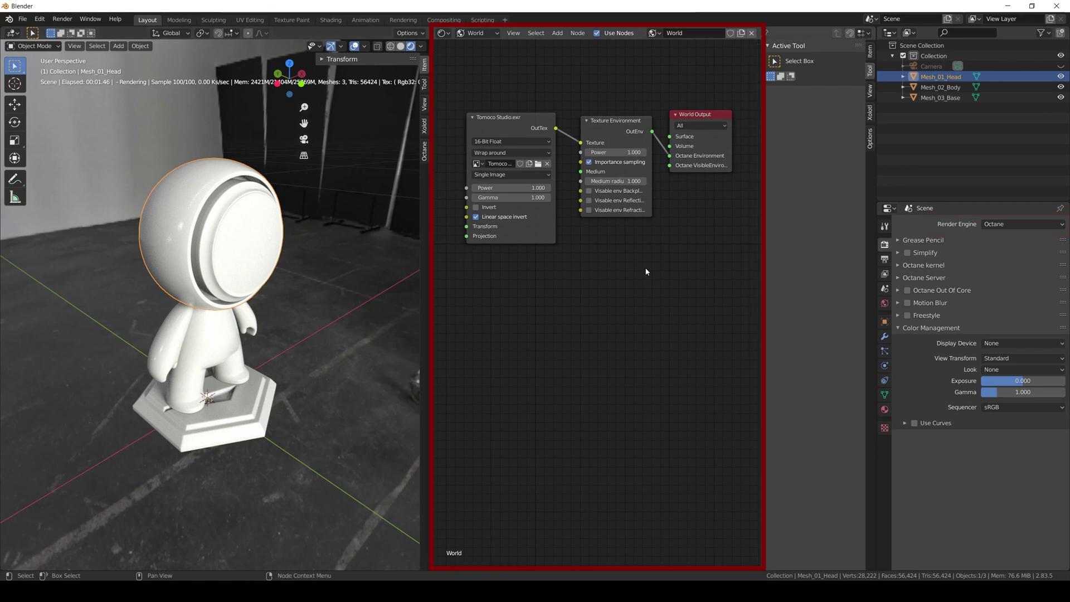
left_click(1030, 344)
left_click(1031, 342)
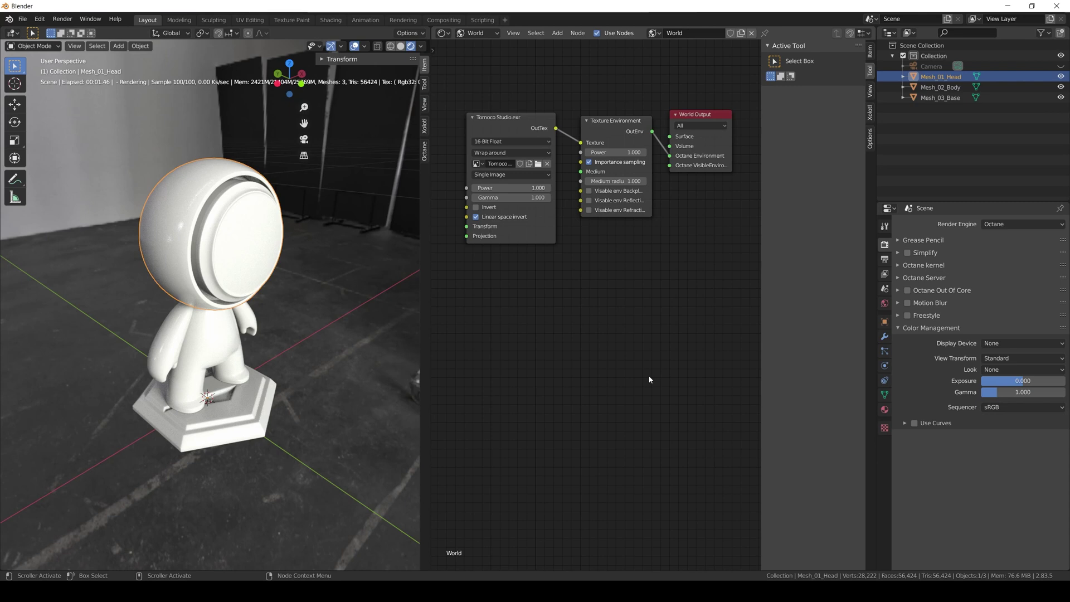
Step: Show the head's Object material nodes and delete the two existing nodes
left_click(483, 37)
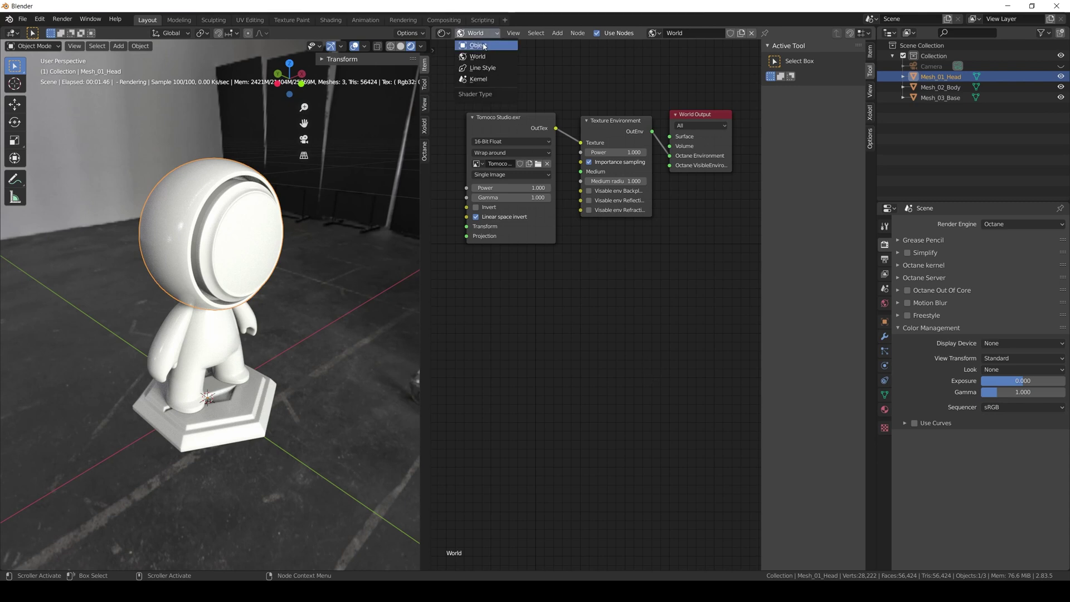
left_click(475, 44)
middle_click_drag(506, 260, 492, 270)
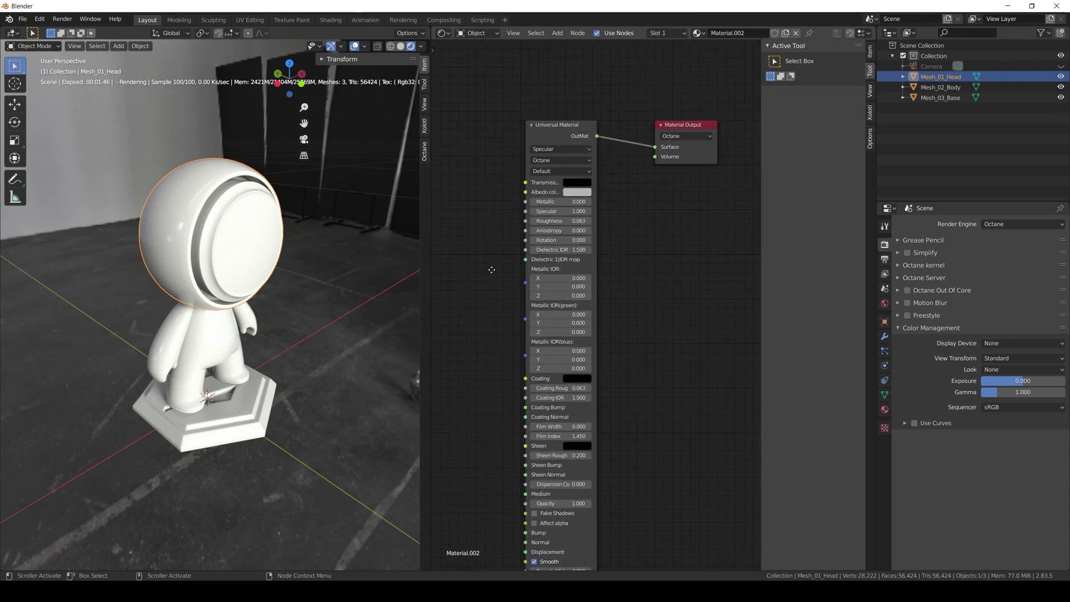
left_click_drag(500, 92, 697, 262)
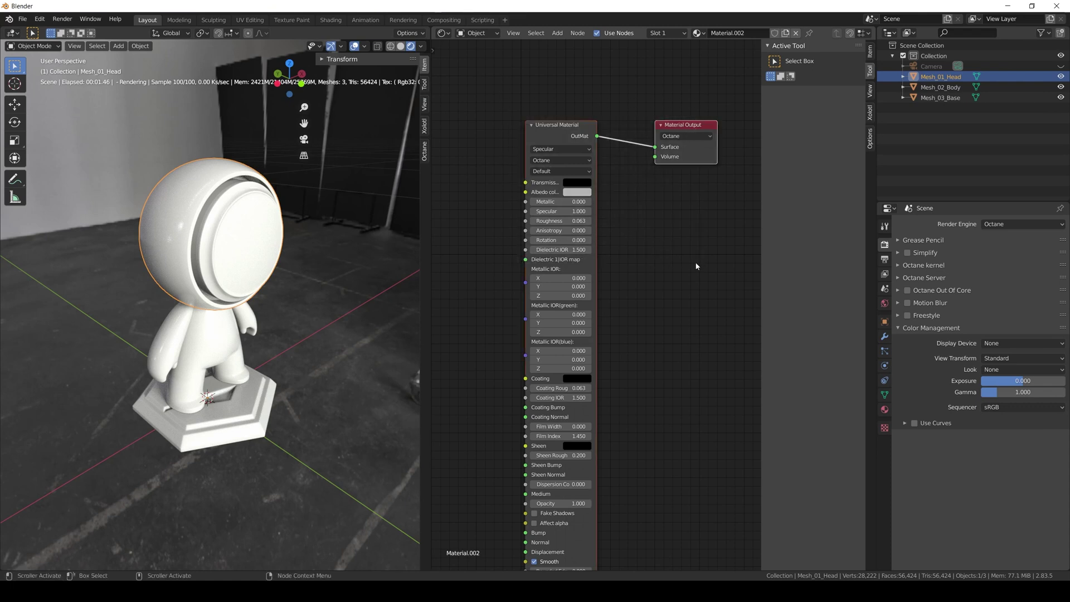
key("x")
Step: Remove the old material slot, create new Material.005, and set its BRDF model to GGX
left_click(885, 409)
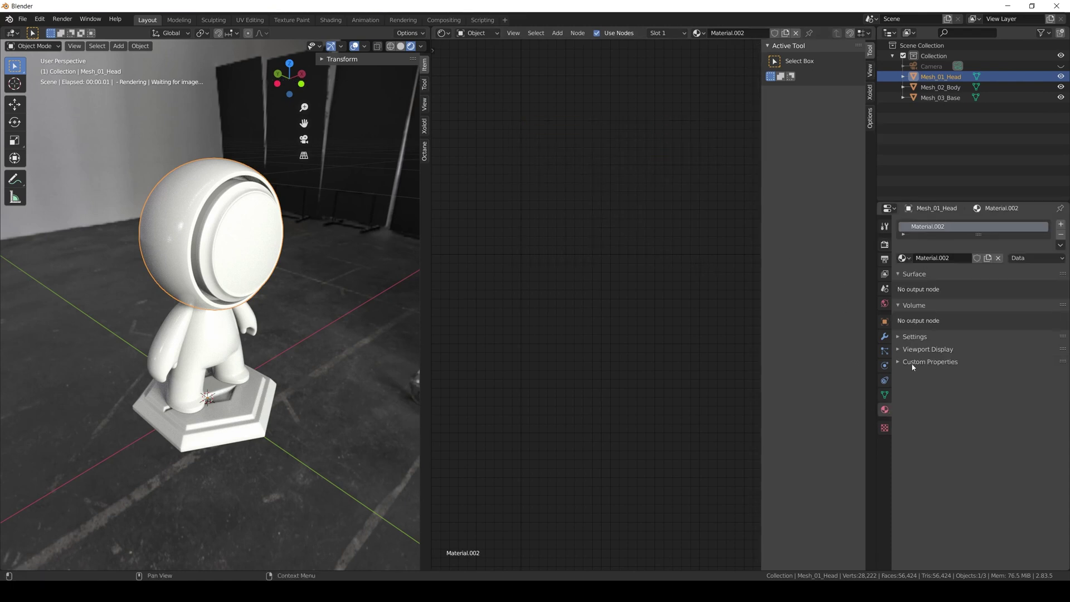
left_click(1061, 234)
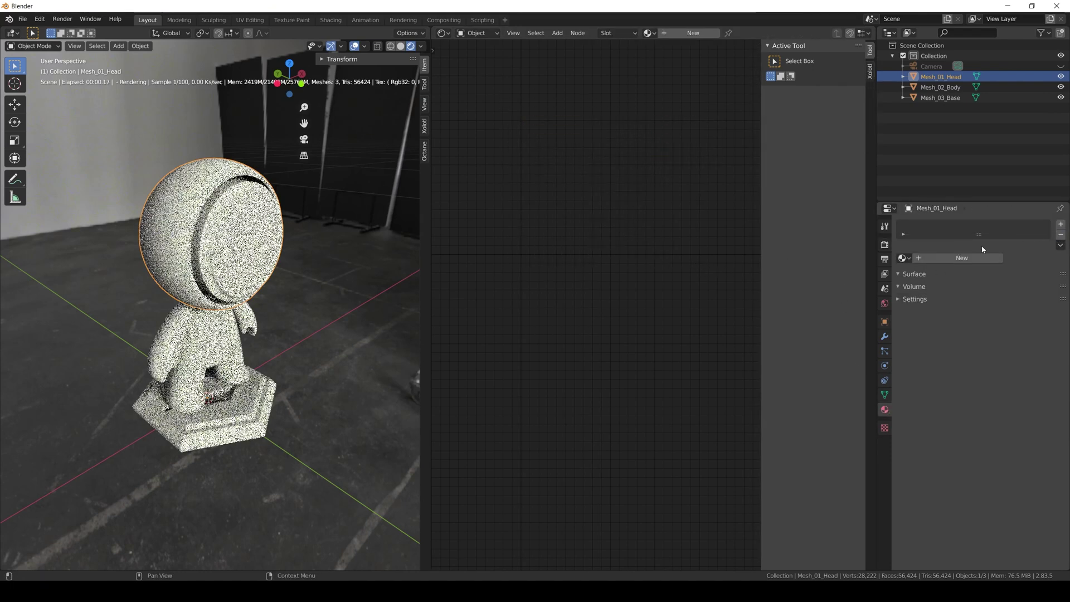
left_click(942, 256)
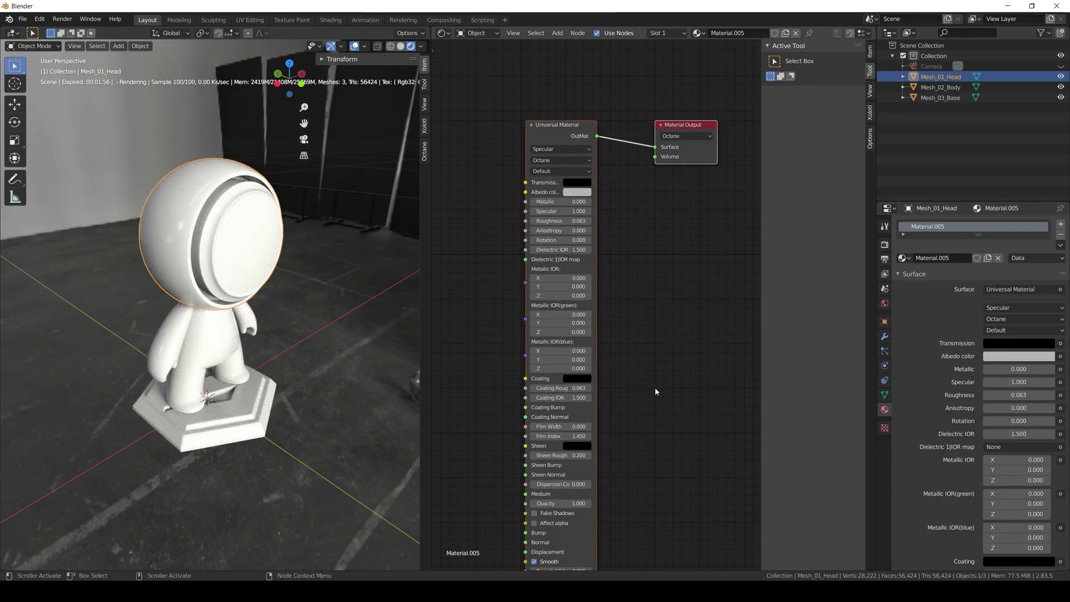
middle_click_drag(655, 387, 660, 364)
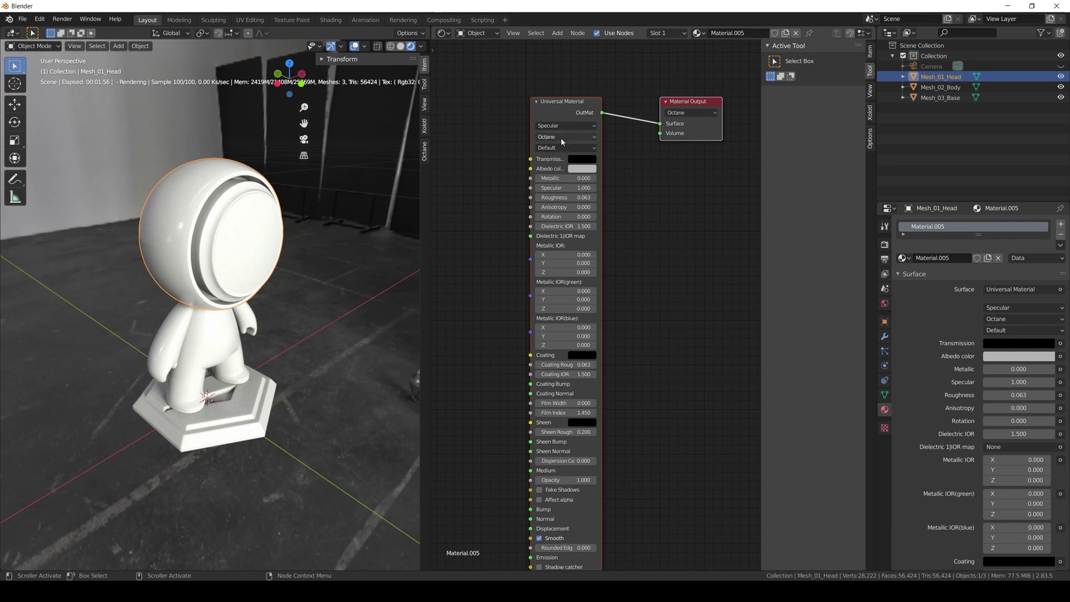
left_click(561, 138)
left_click(564, 165)
middle_click_drag(496, 265, 543, 267)
Step: Add an Octane Image Tex node loaded with 01_Head_basecolor.png from the export folder
key("shift+a")
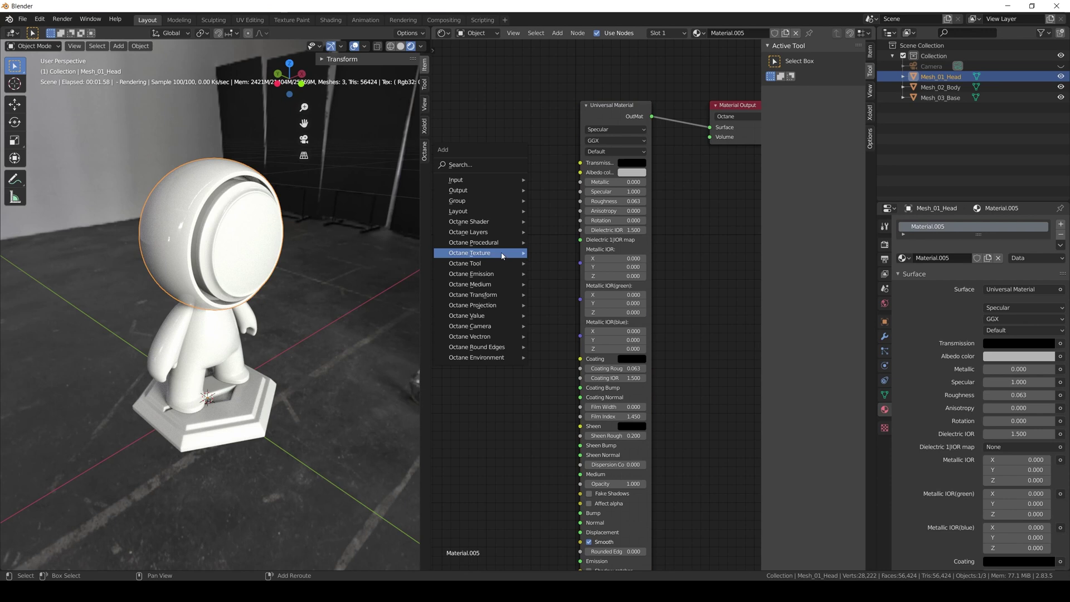
mouse_move(502, 254)
left_click(549, 288)
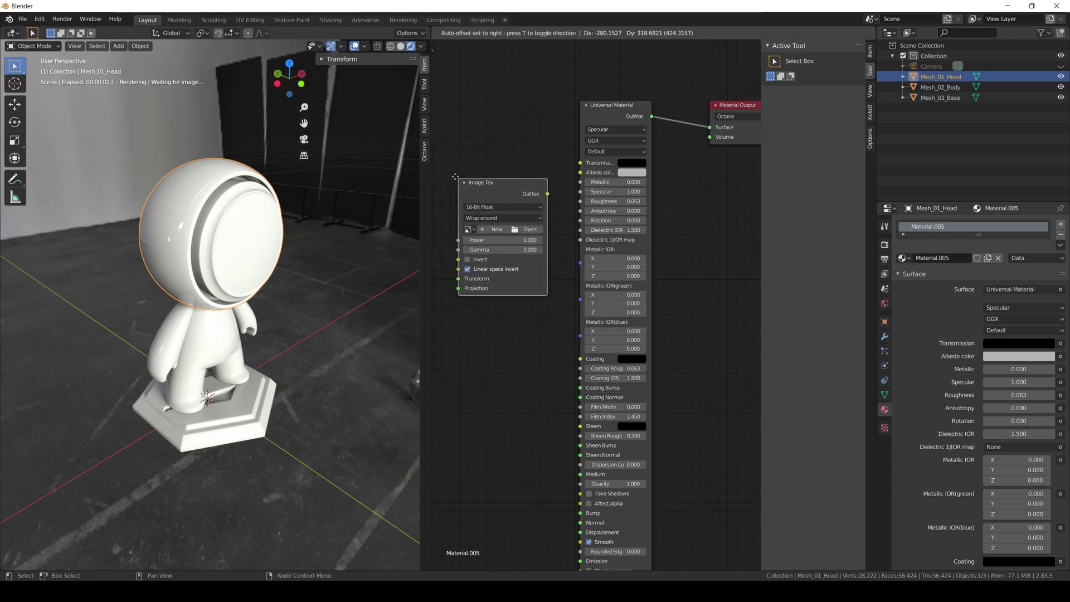
left_click(444, 158)
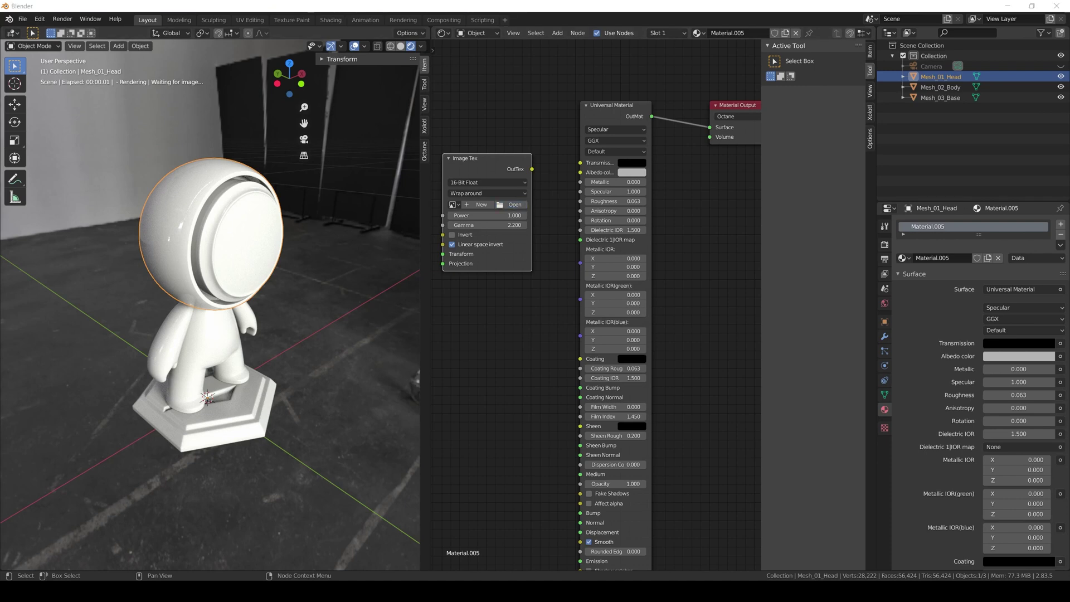
left_click(511, 205)
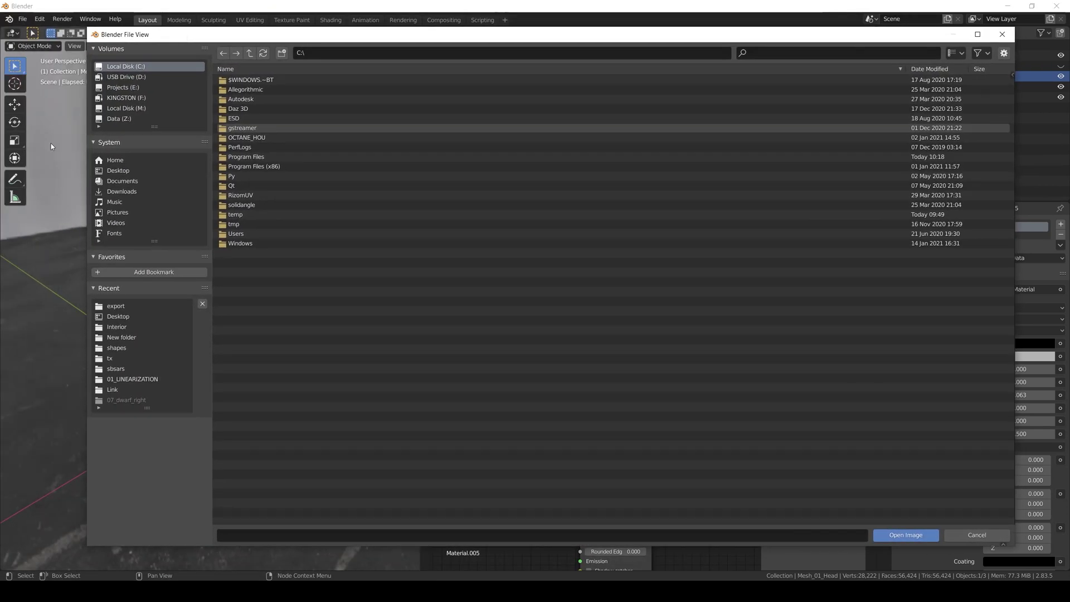
left_click(116, 306)
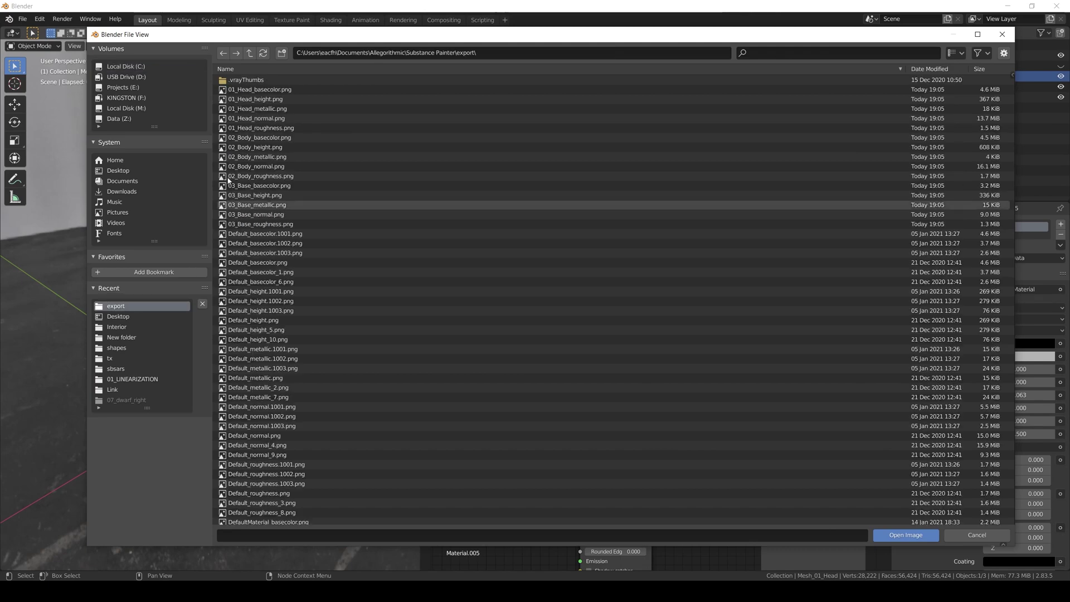
double_click(248, 92)
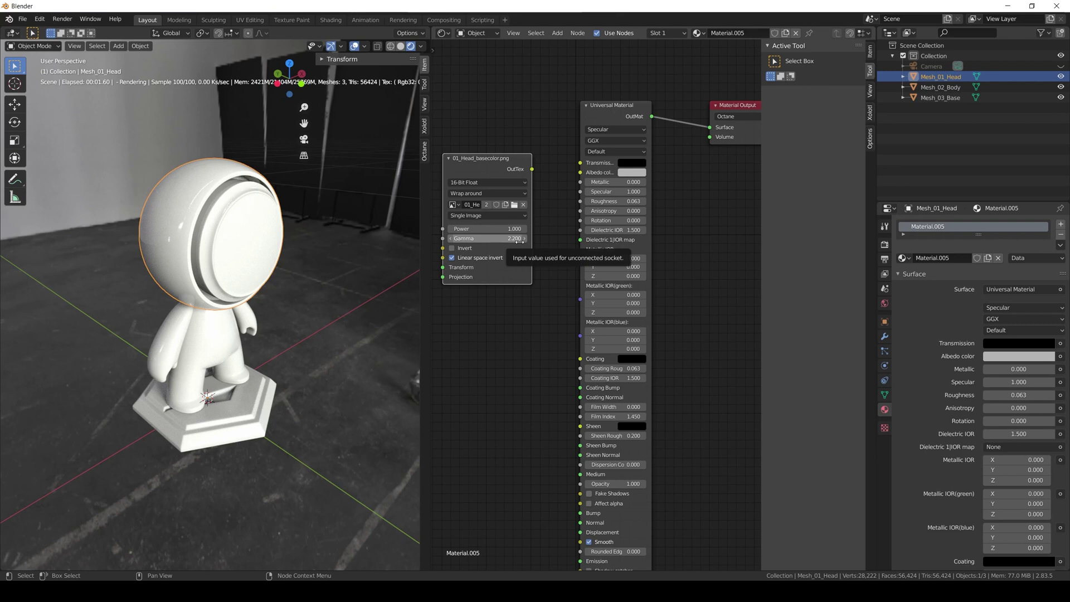
Step: Link the basecolor texture to Albedo color and add a second Image Tex node below
left_click_drag(532, 169, 580, 172)
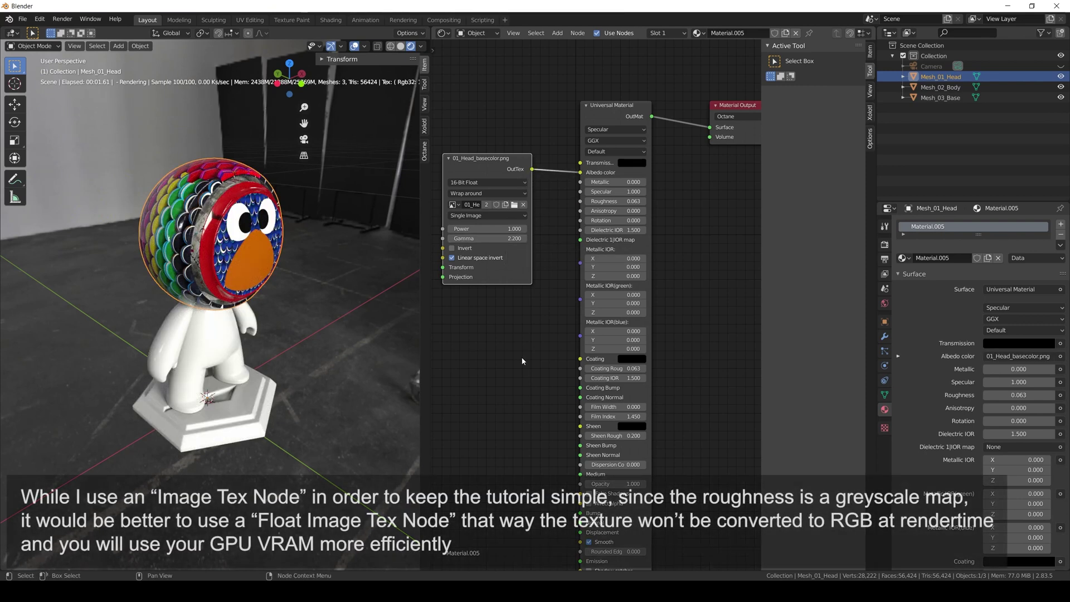
middle_click_drag(519, 375, 550, 348)
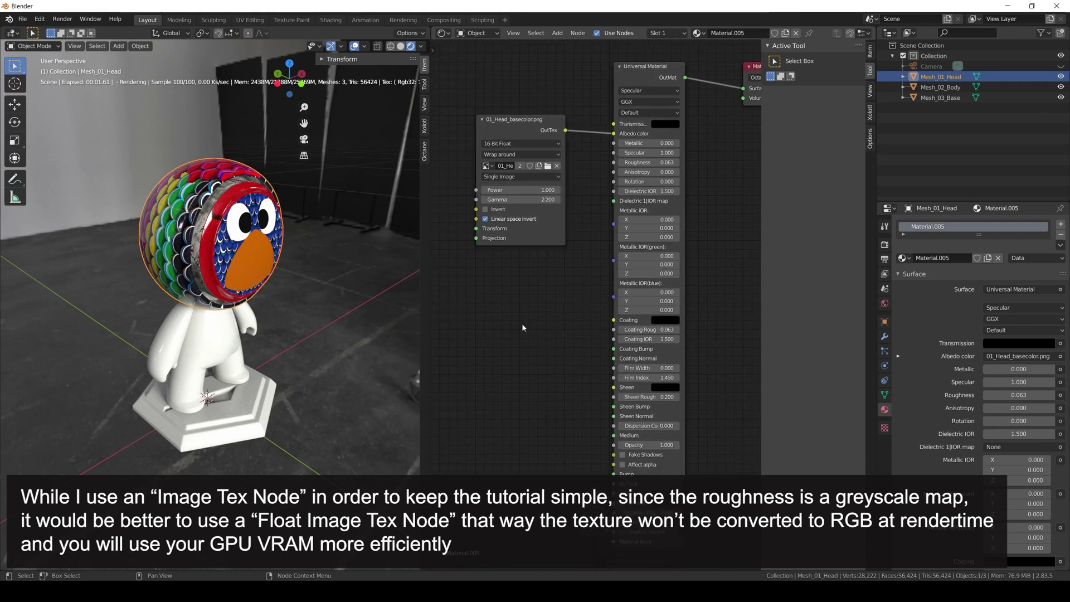
key("shift+a")
mouse_move(523, 324)
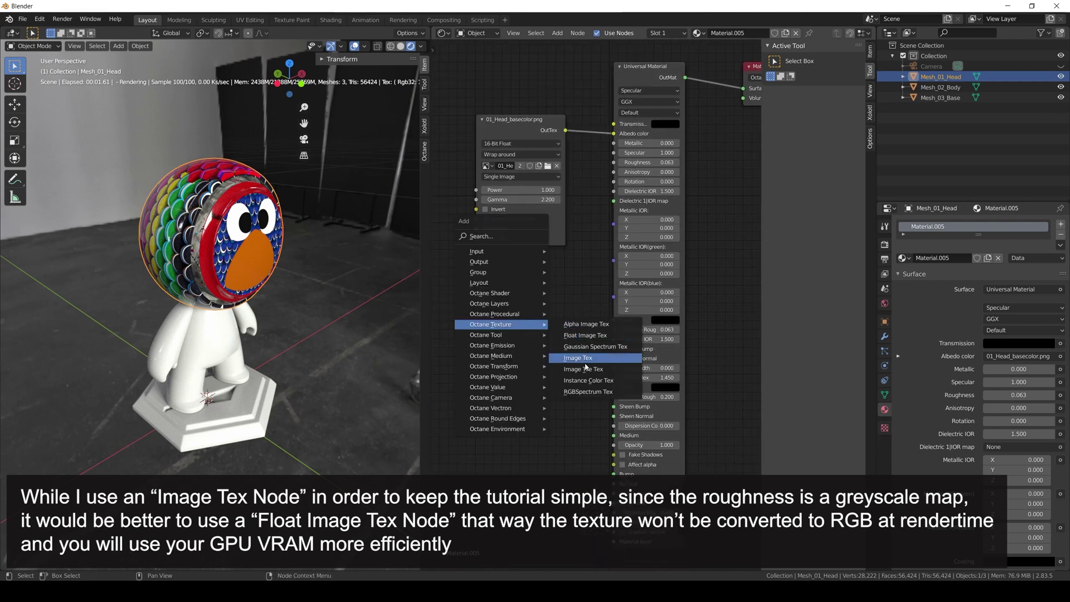
left_click(585, 361)
left_click(524, 326)
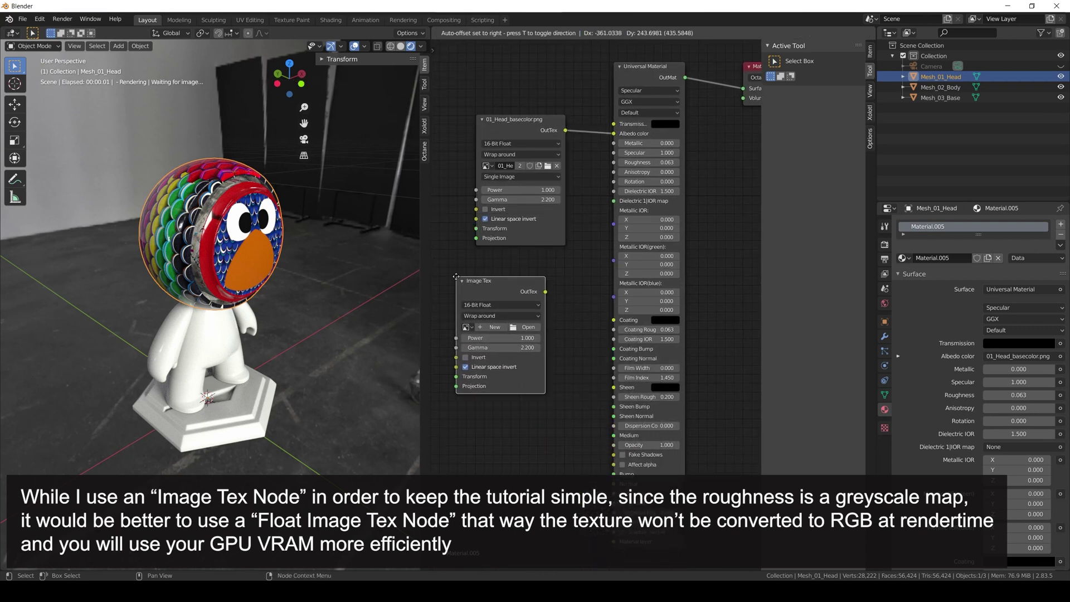
Step: Load 01_Head_roughness.png at gamma 1 and connect it to Roughness
left_click(526, 327)
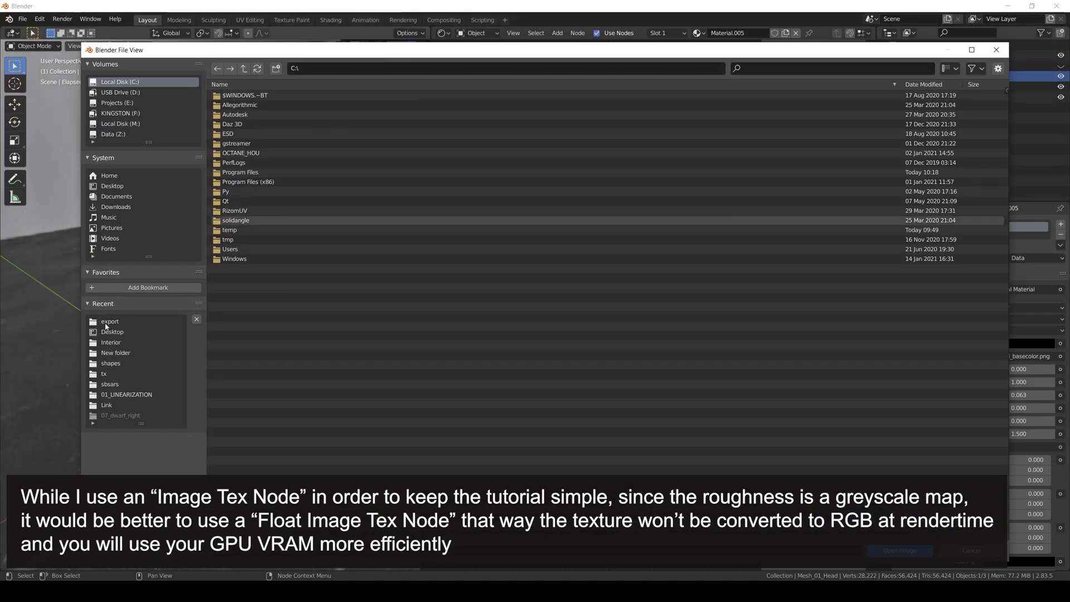
left_click(107, 326)
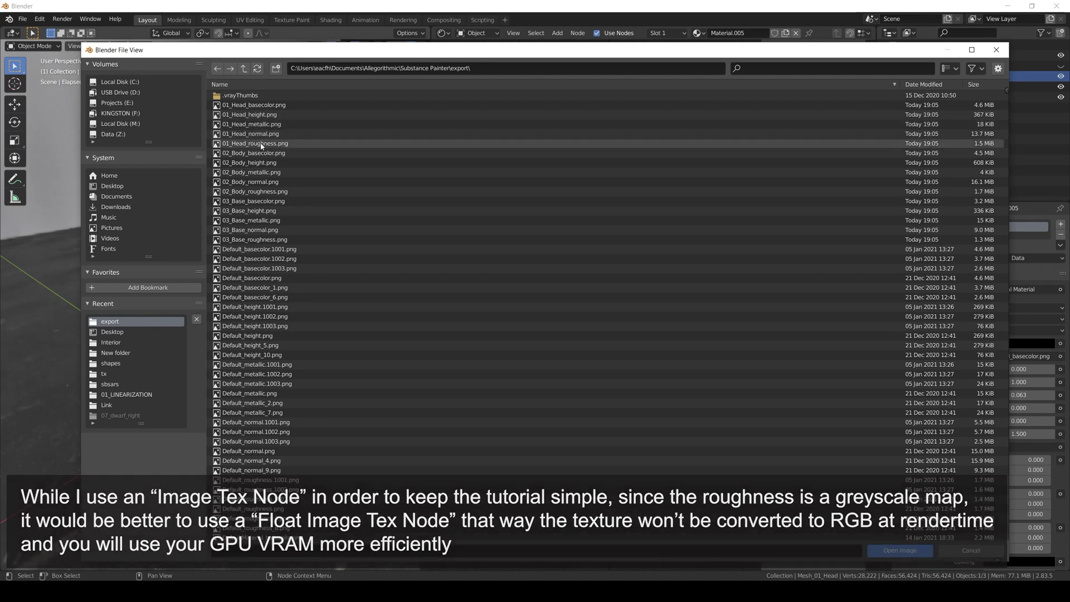
double_click(261, 146)
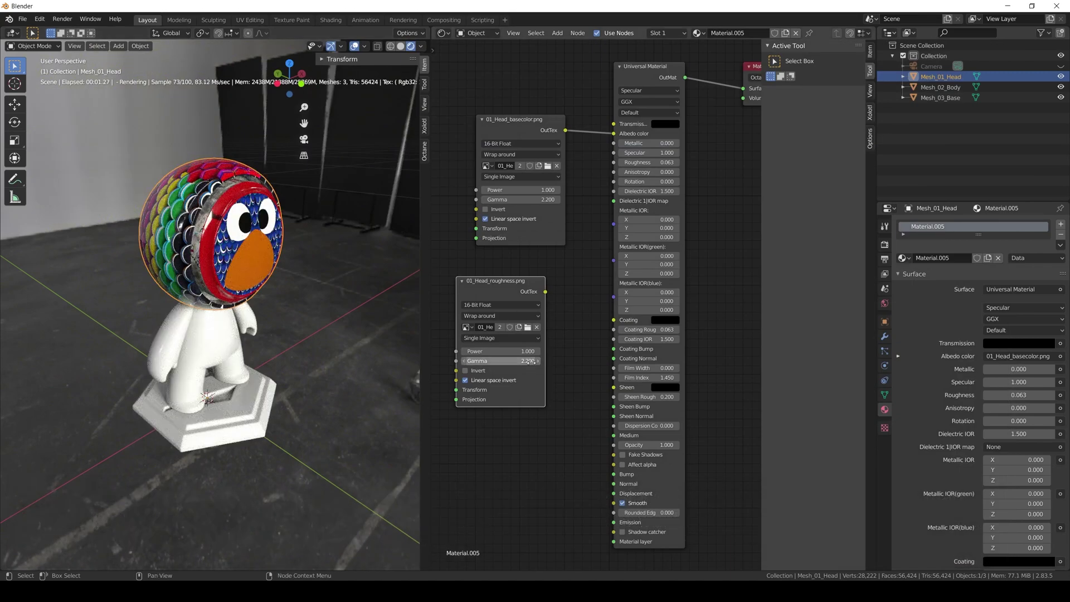
left_click(528, 361)
type("1")
key("Return")
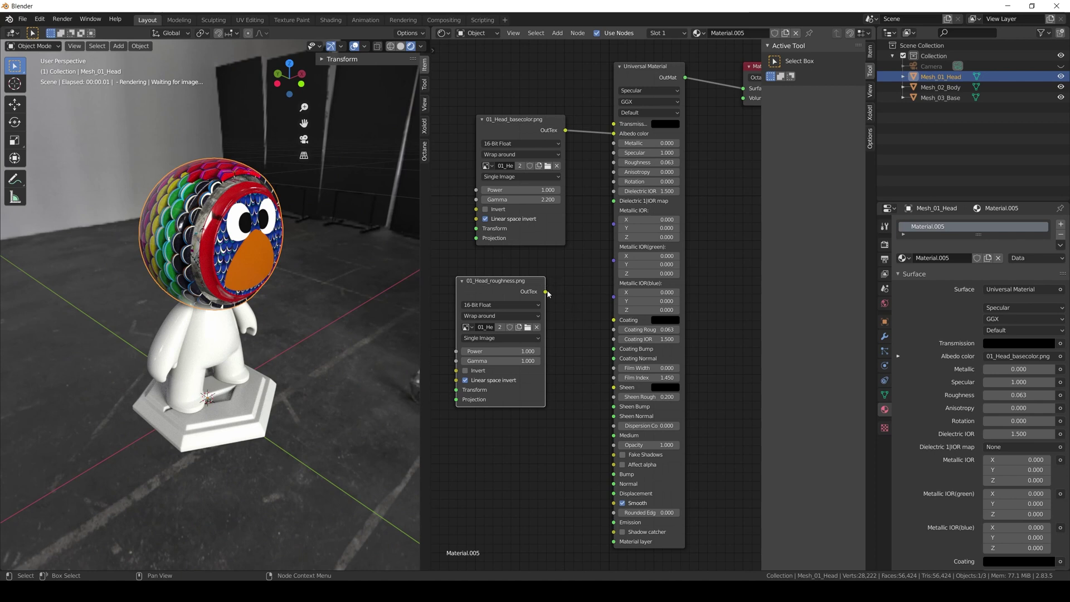
left_click_drag(546, 292, 614, 163)
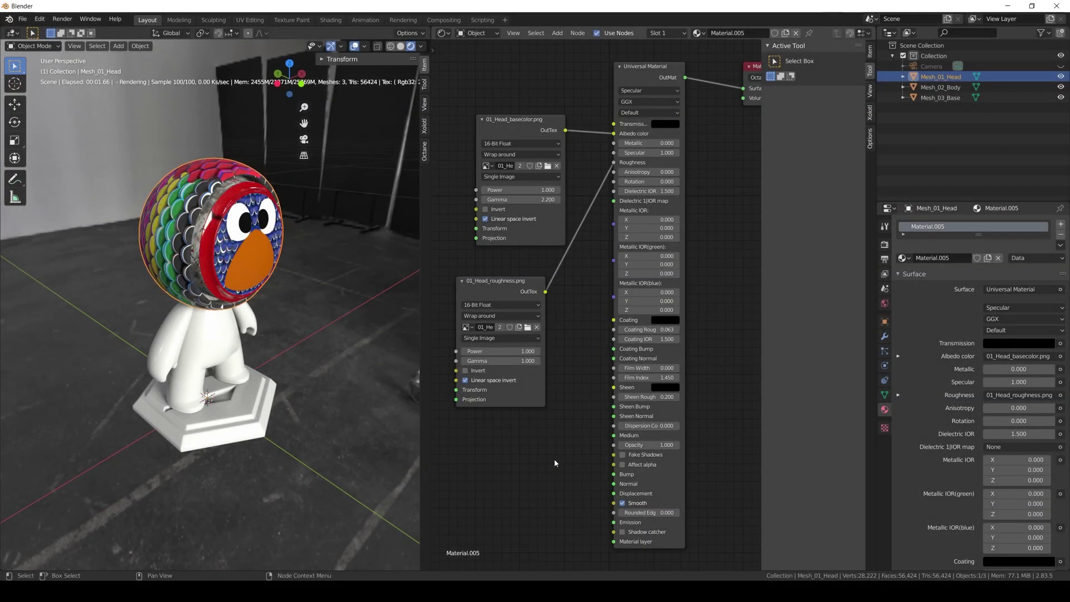
Step: Collapse the basecolor and roughness texture nodes and stack them at the top-left
middle_click_drag(554, 460, 577, 423)
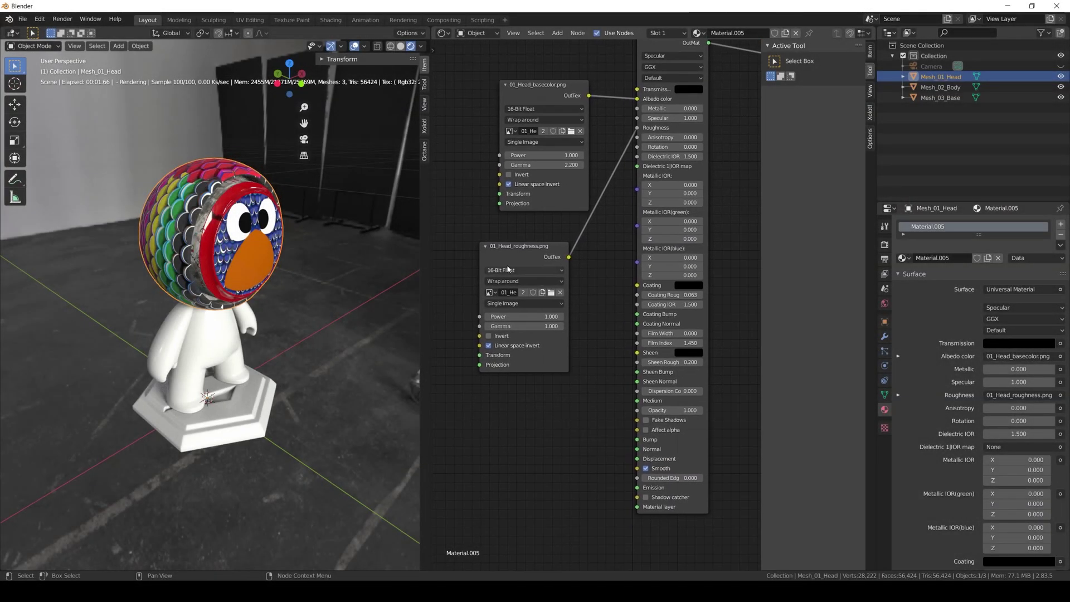
left_click(487, 247)
left_click(505, 85)
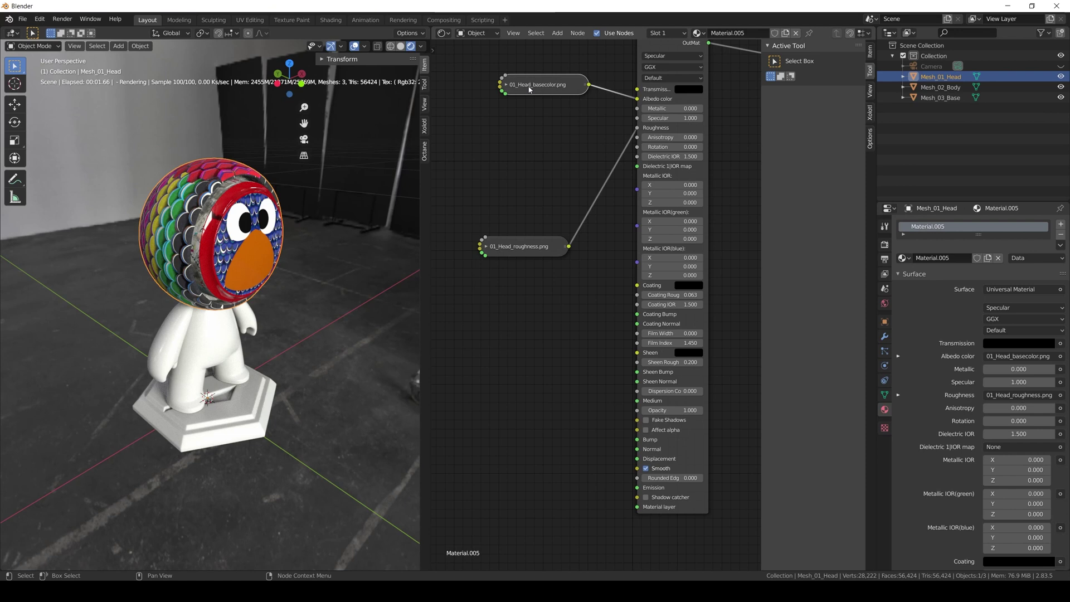
left_click_drag(529, 86, 503, 68)
left_click_drag(518, 248, 501, 111)
Step: Add an Image Tex with 01_Head_metallic.png at gamma 1, linked to Metallic
key("shift+a")
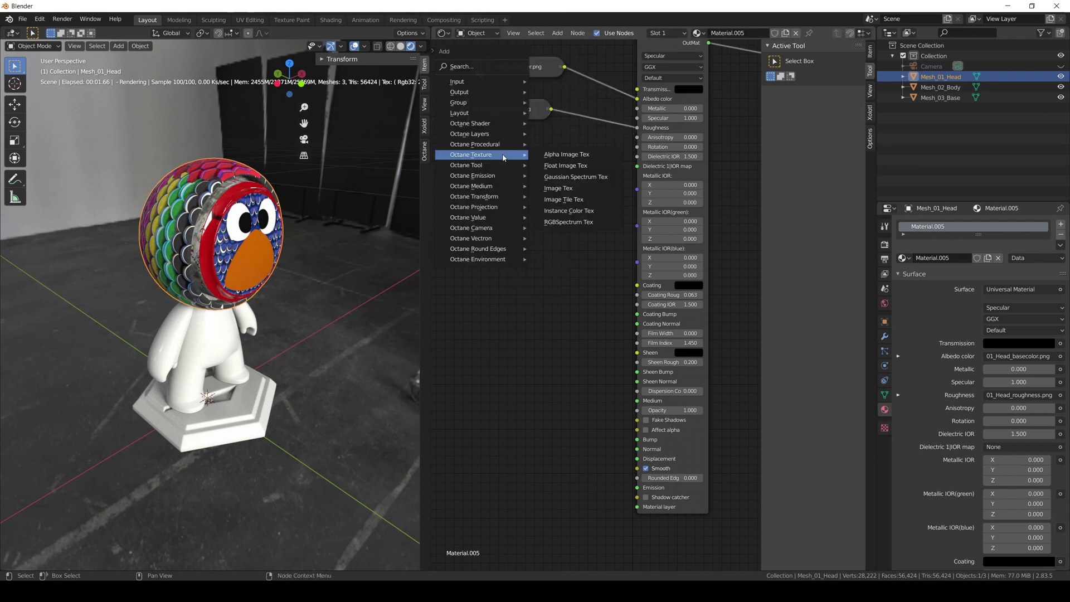
left_click(558, 188)
left_click(461, 140)
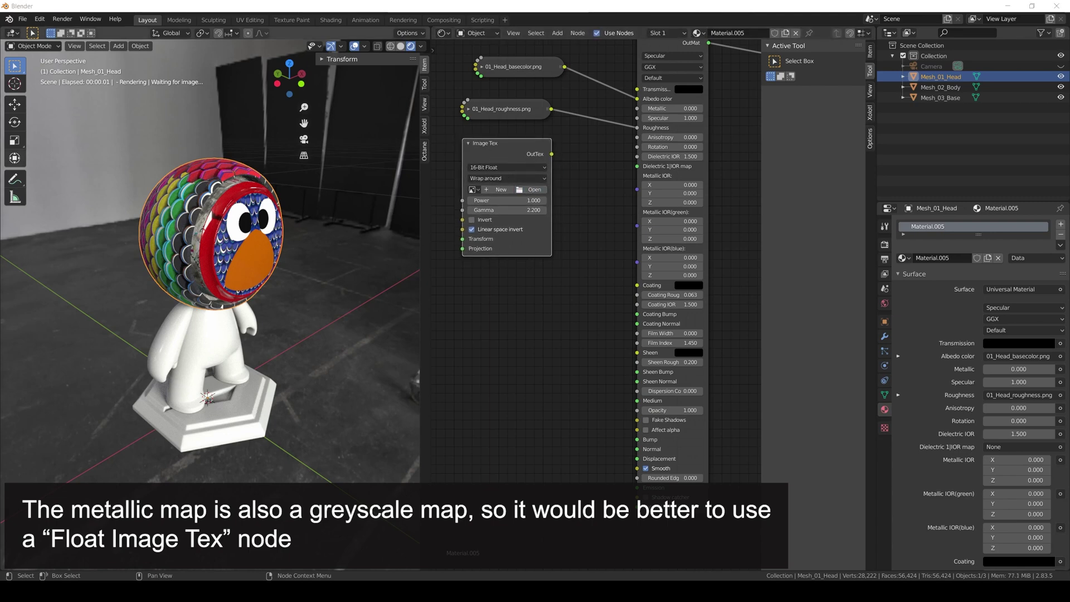
left_click(534, 189)
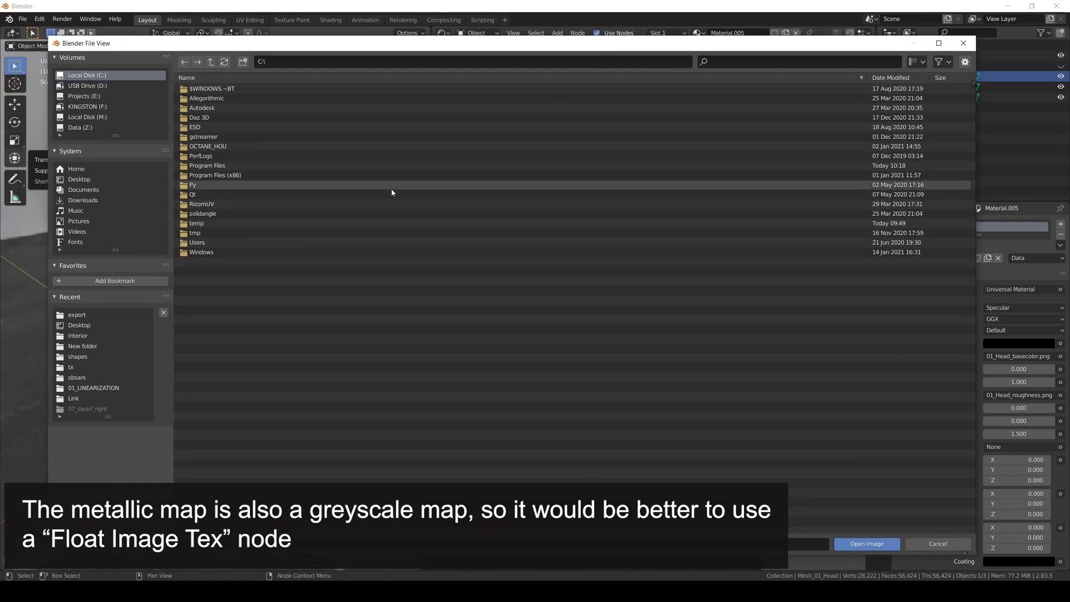
left_click(78, 314)
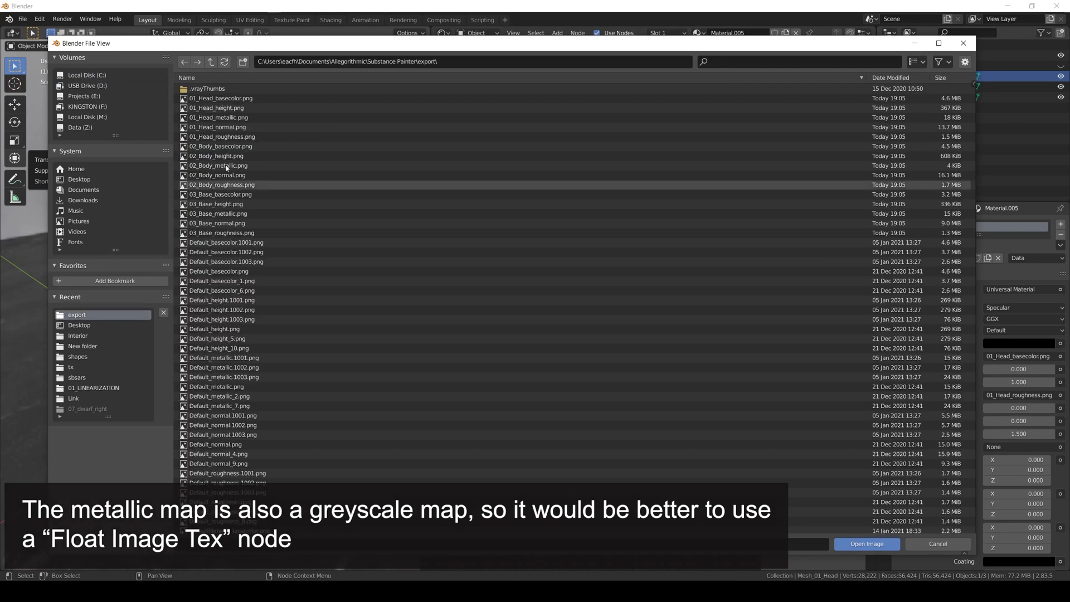
double_click(221, 117)
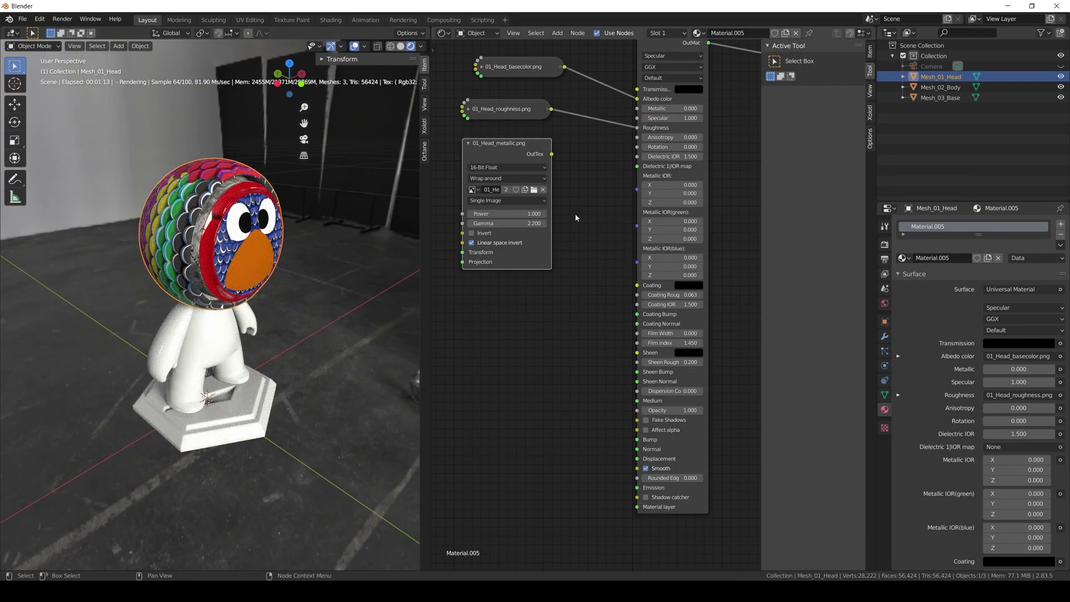
left_click(530, 222)
type("1")
key("Return")
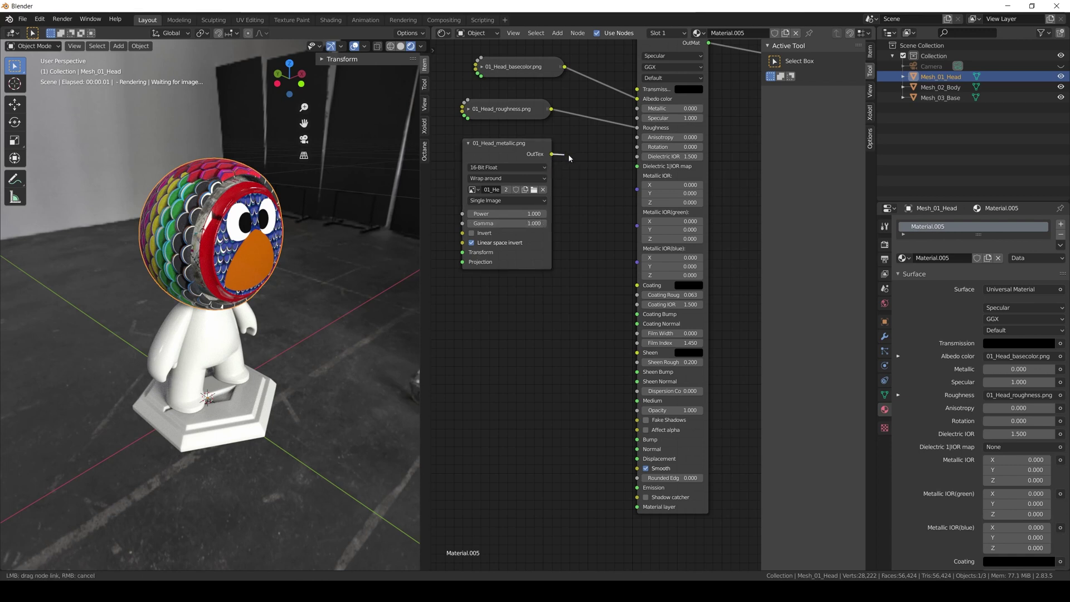
left_click_drag(551, 154, 637, 108)
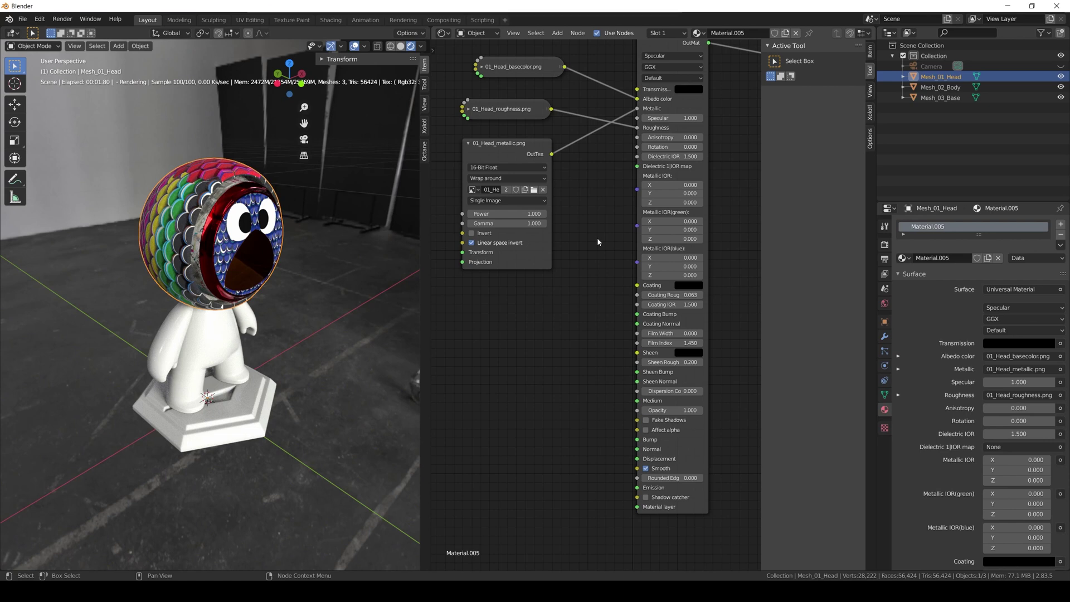
Step: Collapse the metallic node and add an Image Tex node loaded with 01_Head_normal.png
left_click(469, 143)
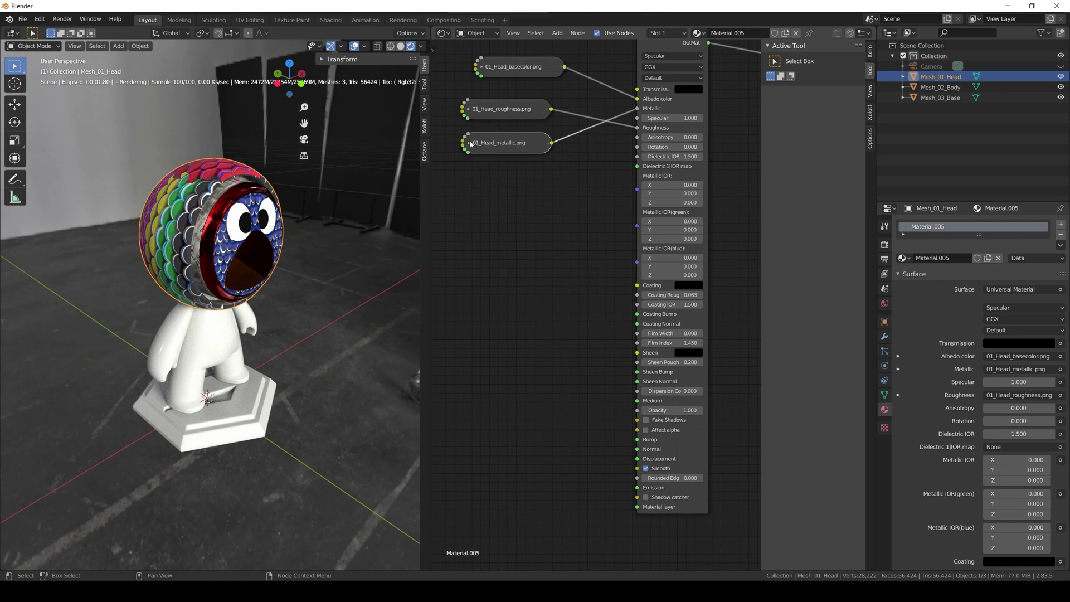
middle_click_drag(474, 183, 469, 175)
key("shift+a")
mouse_move(469, 177)
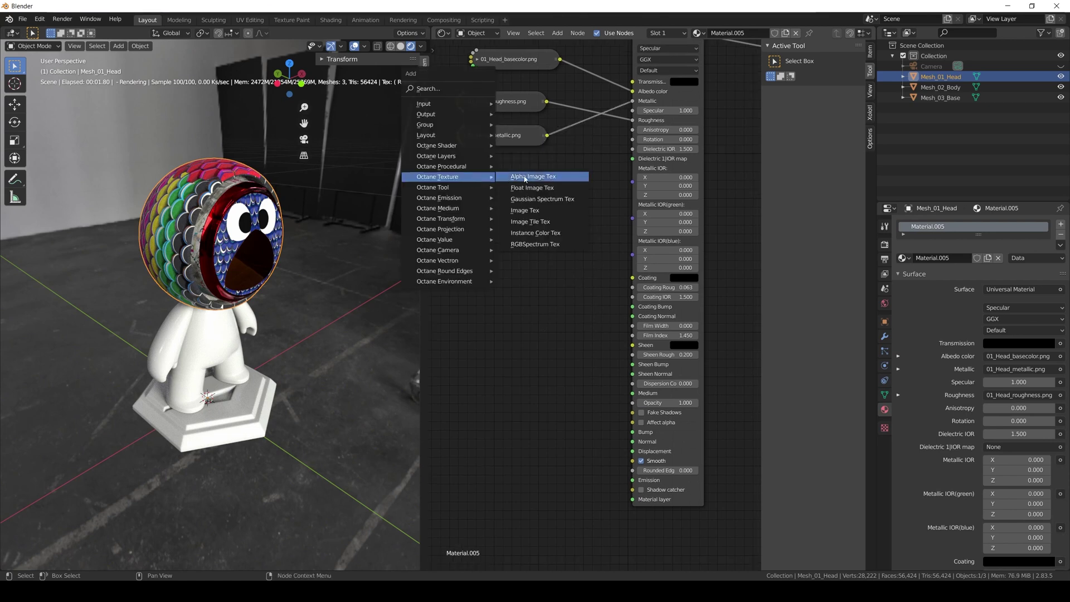
left_click(533, 207)
left_click(461, 173)
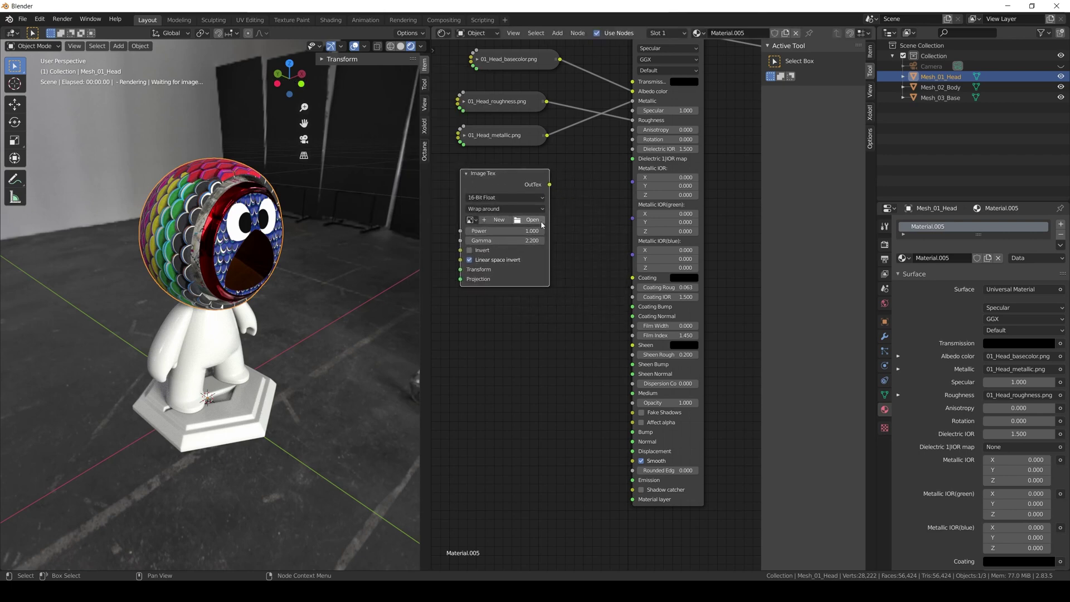
left_click(532, 220)
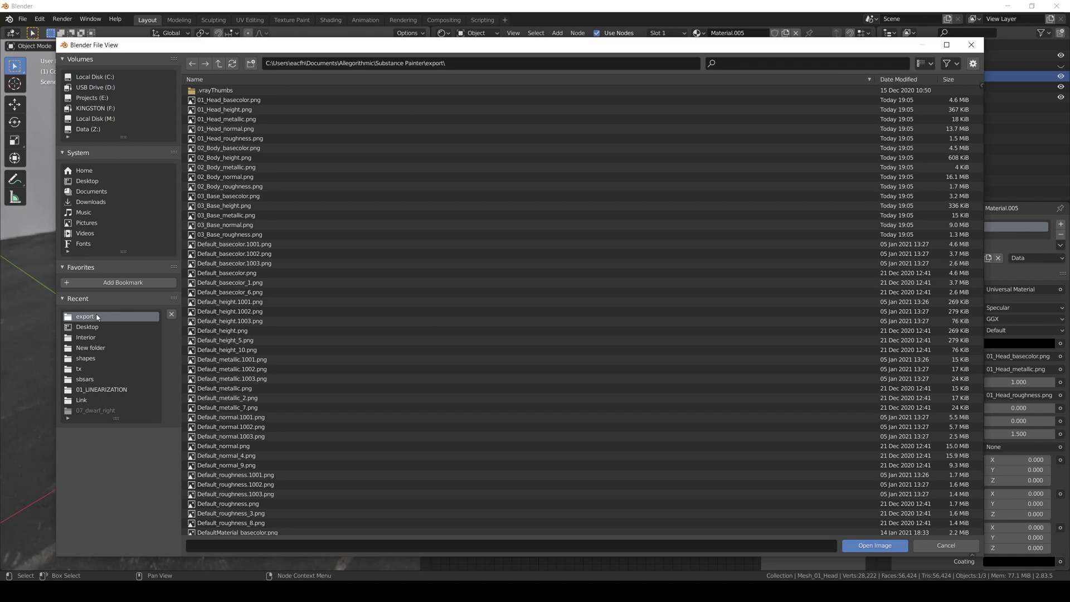
left_click(226, 129)
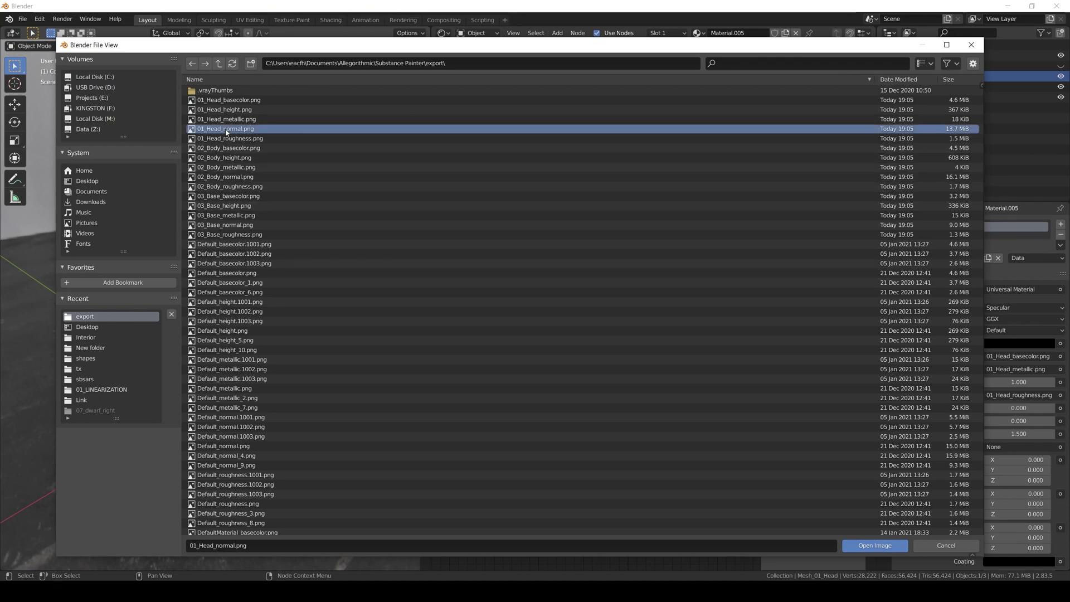
double_click(226, 129)
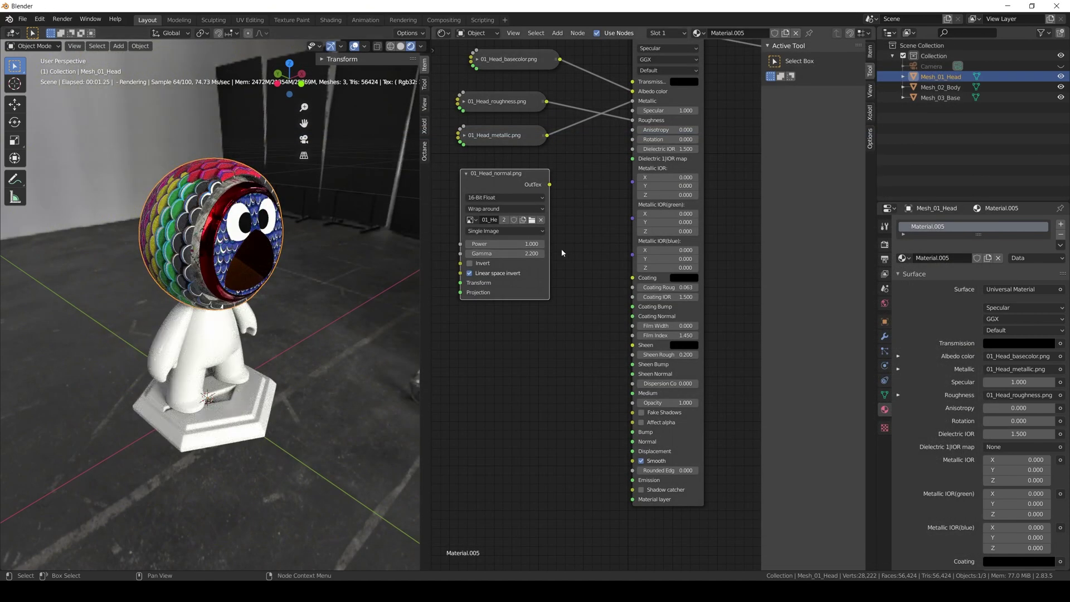
Step: Set the normal map's gamma to 1 and connect it to the Universal Material's Normal input
left_click(535, 253)
type("1")
key("Return")
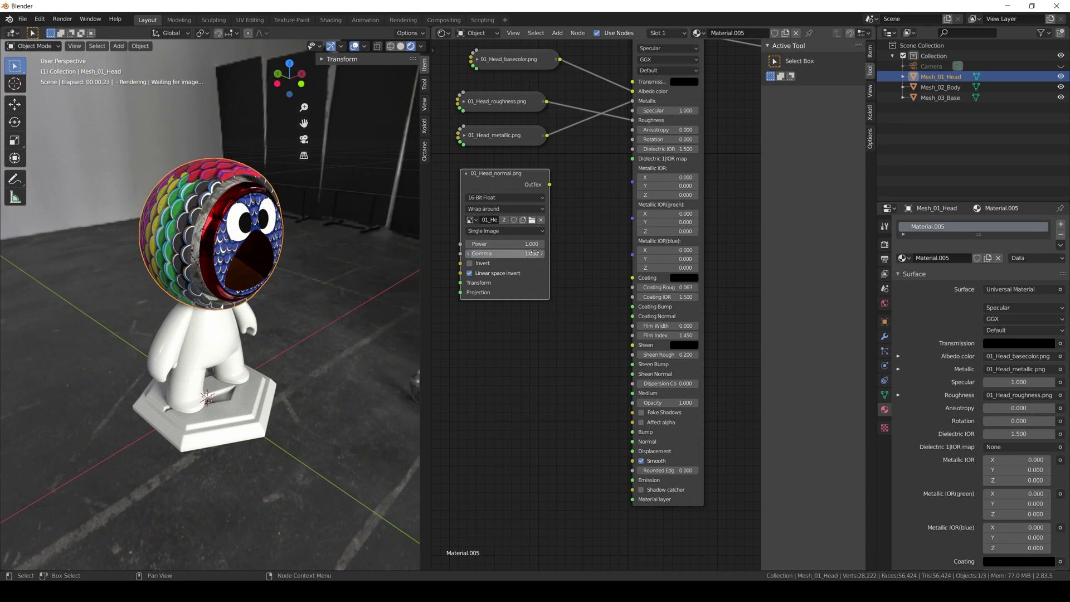
left_click_drag(550, 184, 631, 443)
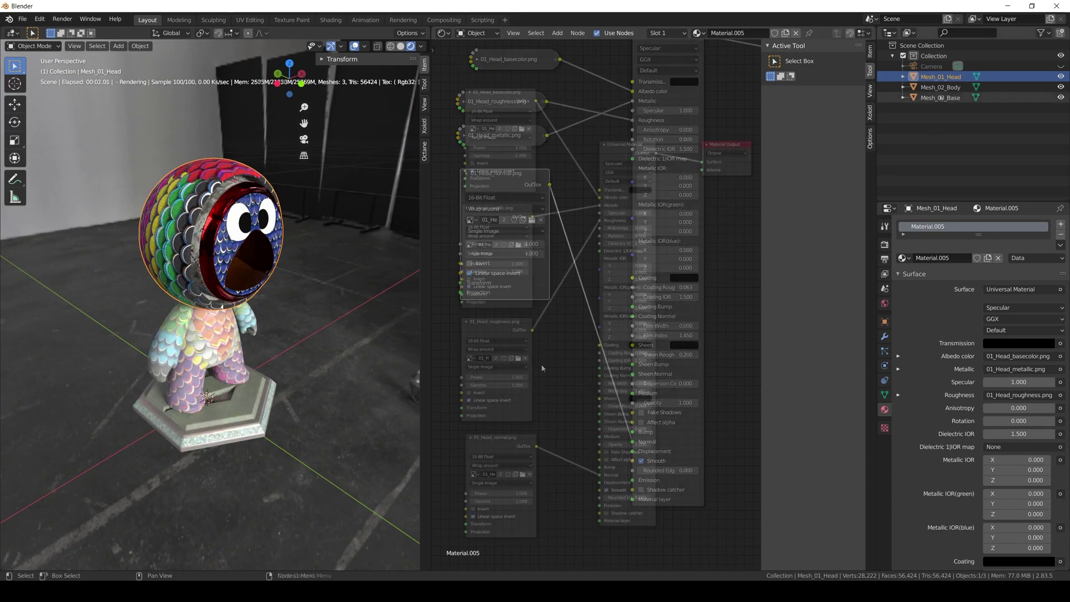
Step: Check the Mesh_02_Body and Mesh_03_Base materials, then set Painter's Displacement Scale to 0 and compare both views
left_click(941, 88)
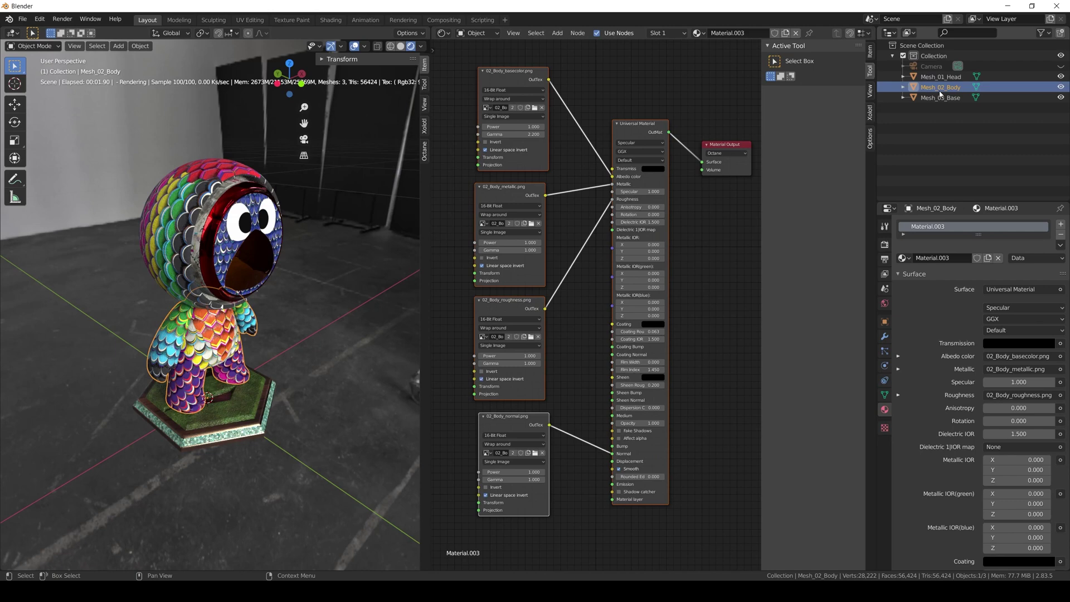
left_click(940, 98)
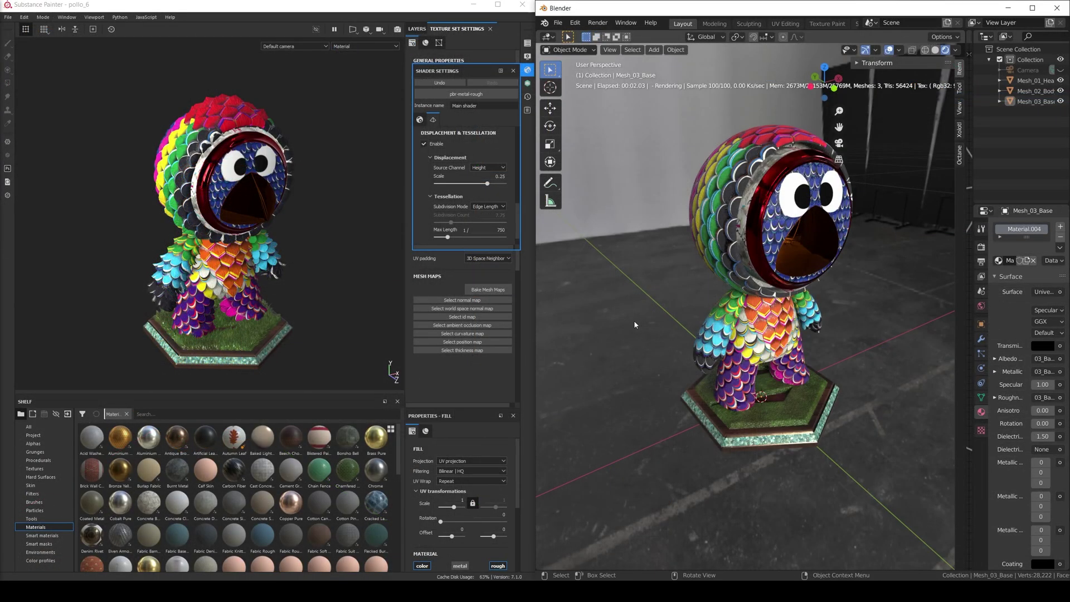
left_click(498, 176)
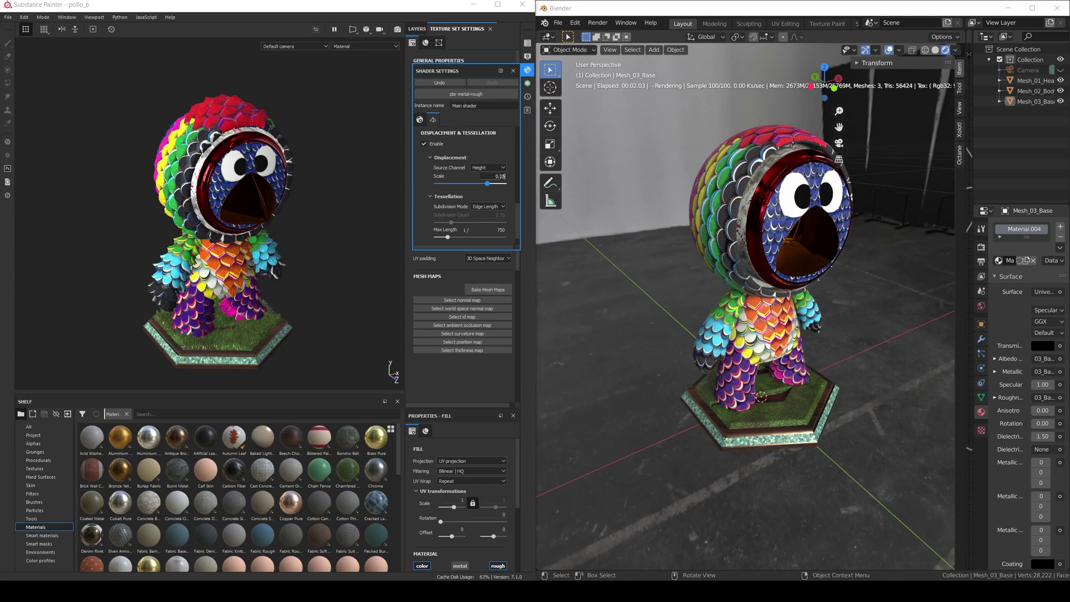
type("0")
key("Return")
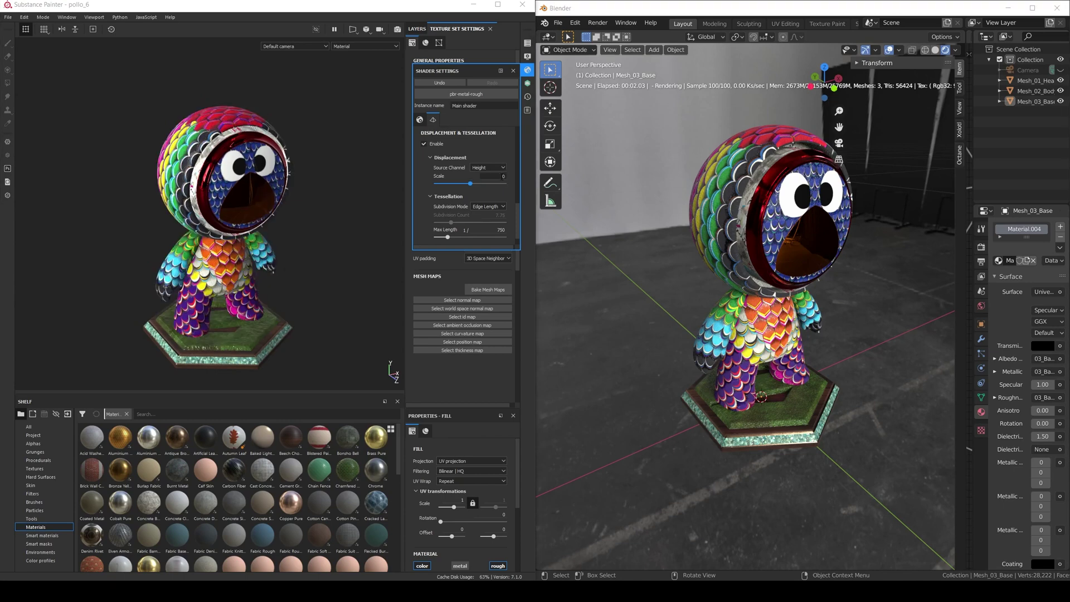
mouse_move(373, 278)
left_mouse_down("alt")
mouse_move(170, 251)
mouse_move(328, 262)
left_mouse_up("alt")
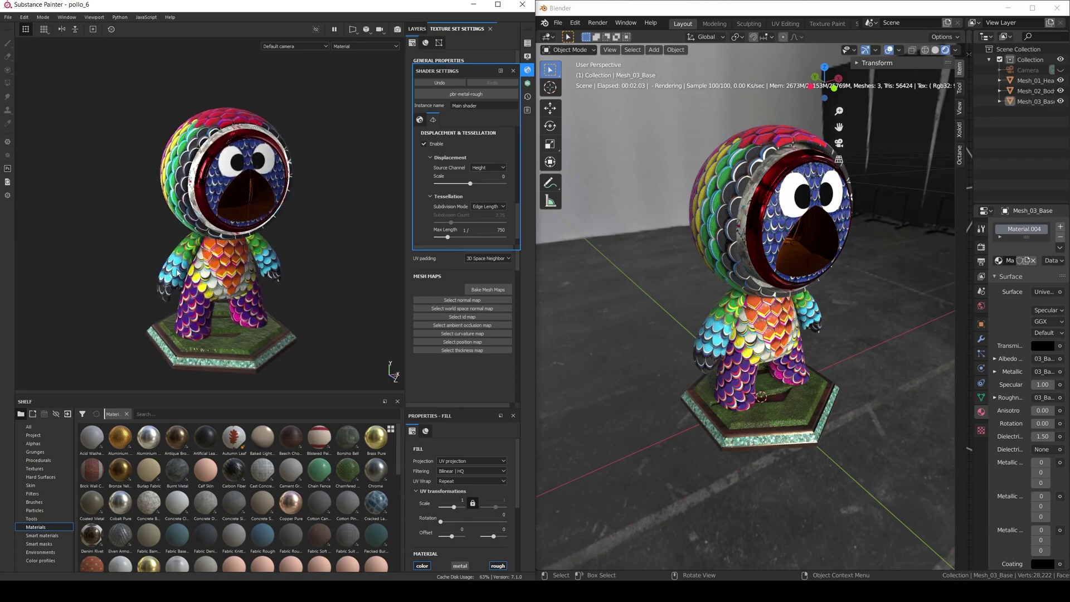
mouse_move(666, 348)
middle_mouse_down()
mouse_move(772, 345)
mouse_move(763, 350)
middle_mouse_up()
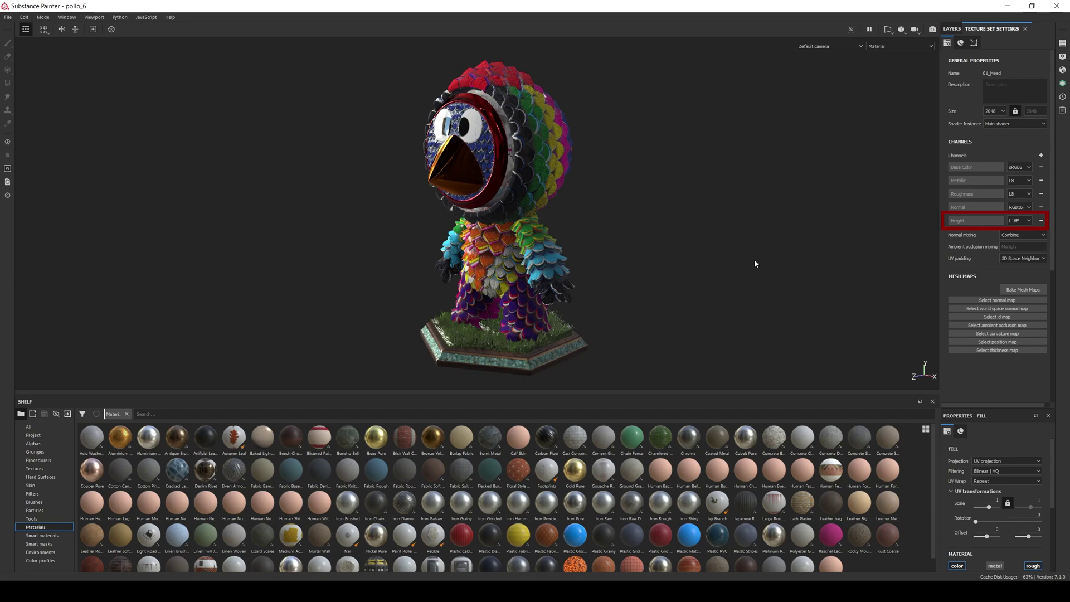
Step: Add a grayscale $textureSet_height output fed by the Height map, using the gray channel at 16 bits
left_click(8, 16)
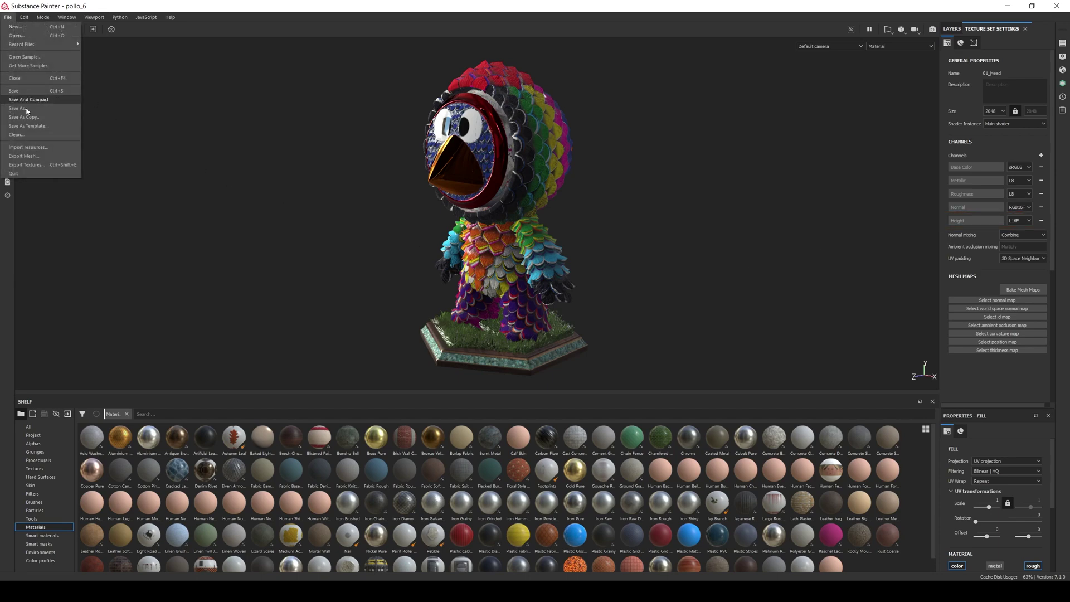
left_click(41, 164)
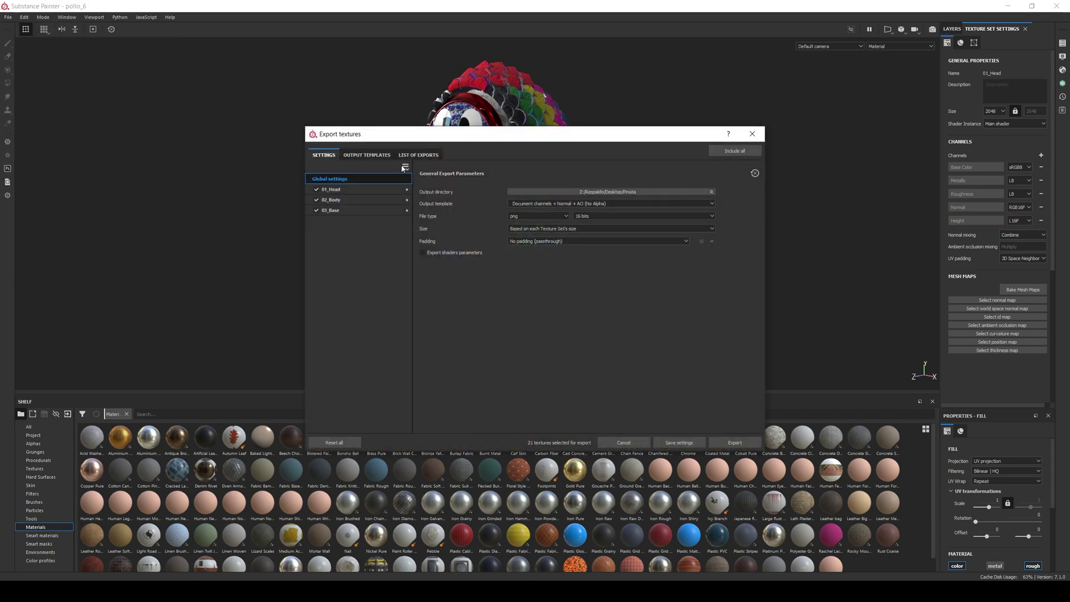
left_click(366, 155)
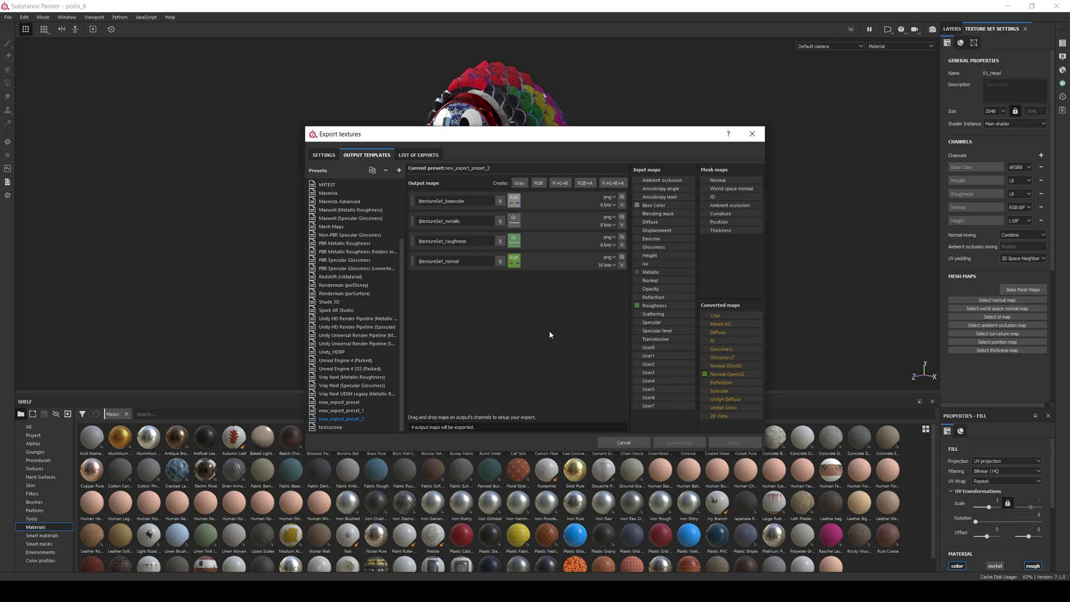
left_click(520, 183)
type("$text")
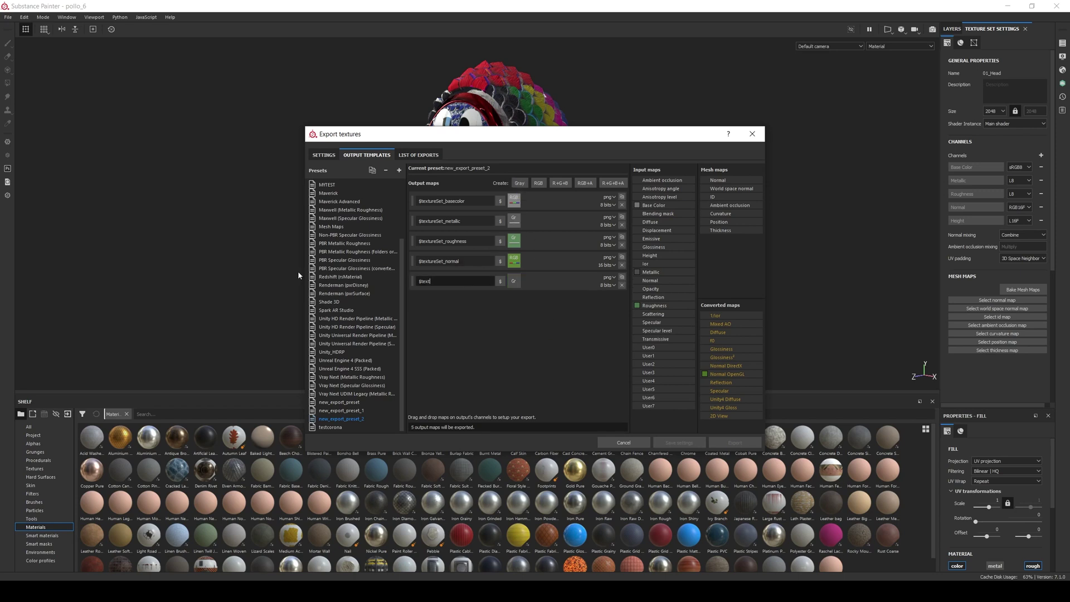
type("ureSet_height")
left_click_drag(650, 256, 518, 286)
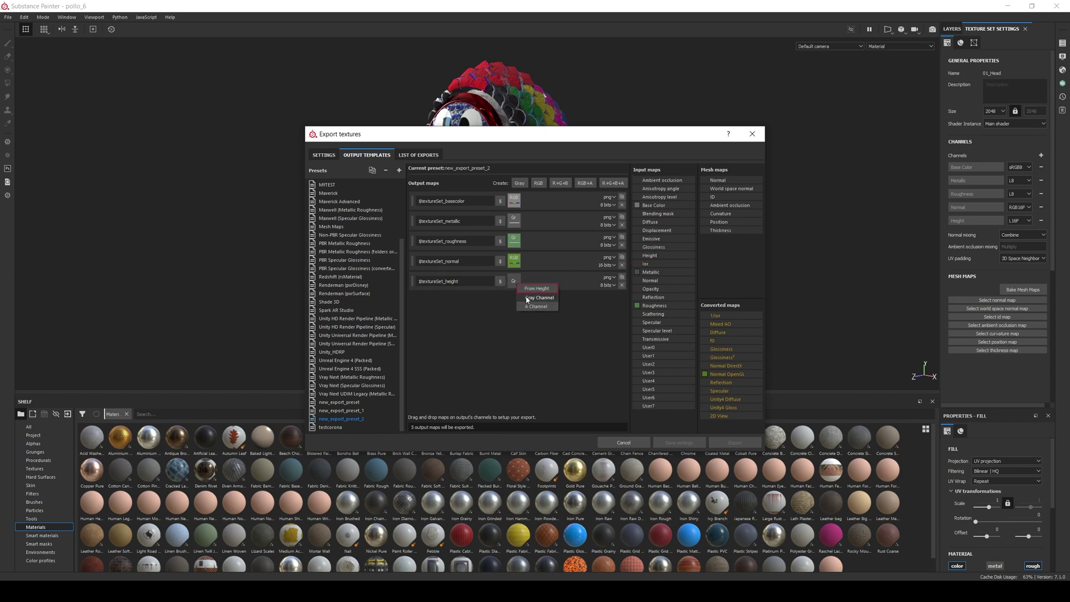
left_click(538, 298)
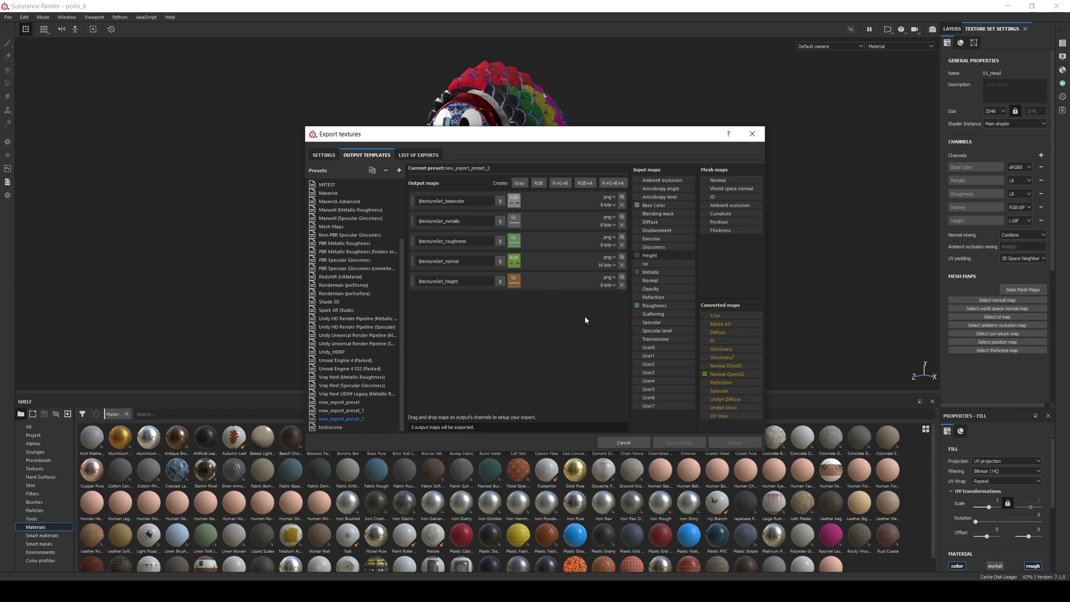
left_click(612, 285)
left_click(613, 294)
Step: In the export settings, override the height map's file format to export at 16 bits
left_click(323, 155)
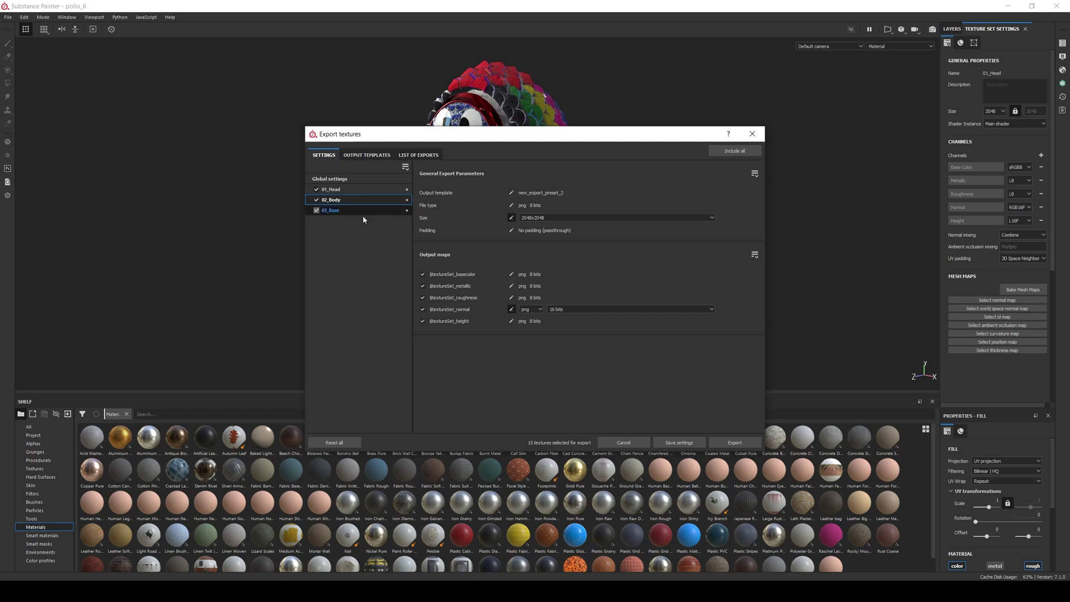
left_click(512, 320)
left_click(565, 321)
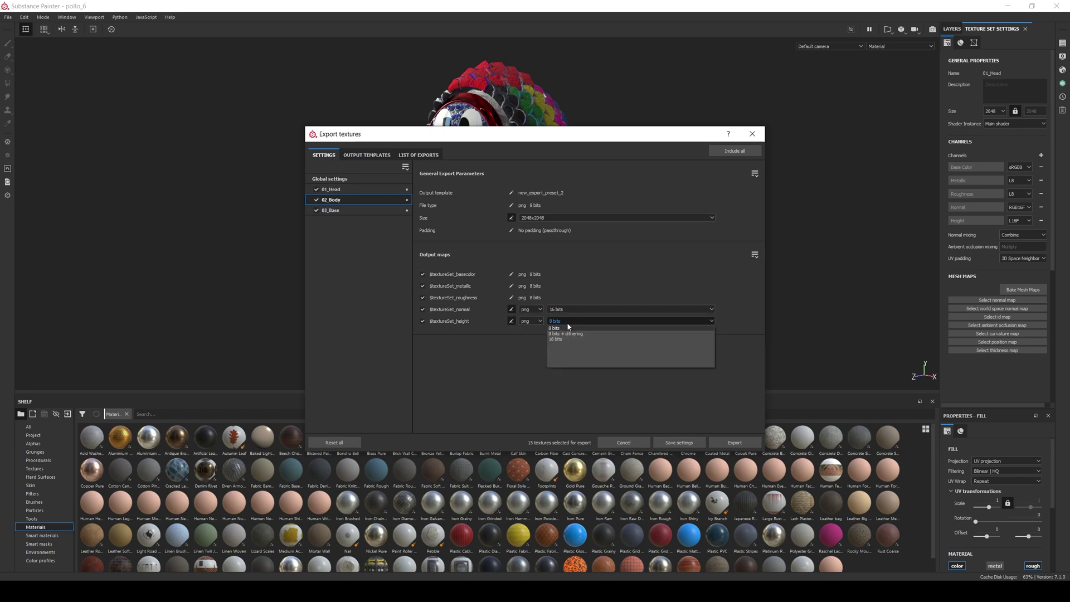
left_click(568, 338)
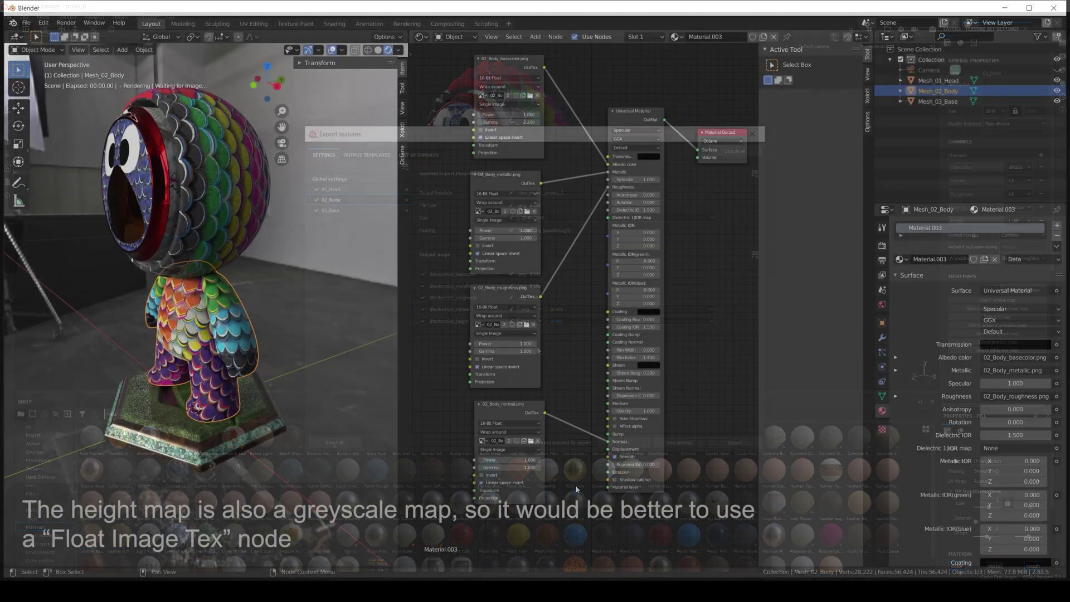
Step: Place a Float Image Tex node below the normal map and load 02_Body_height.png from the export folder
middle_click_drag(596, 395, 578, 329)
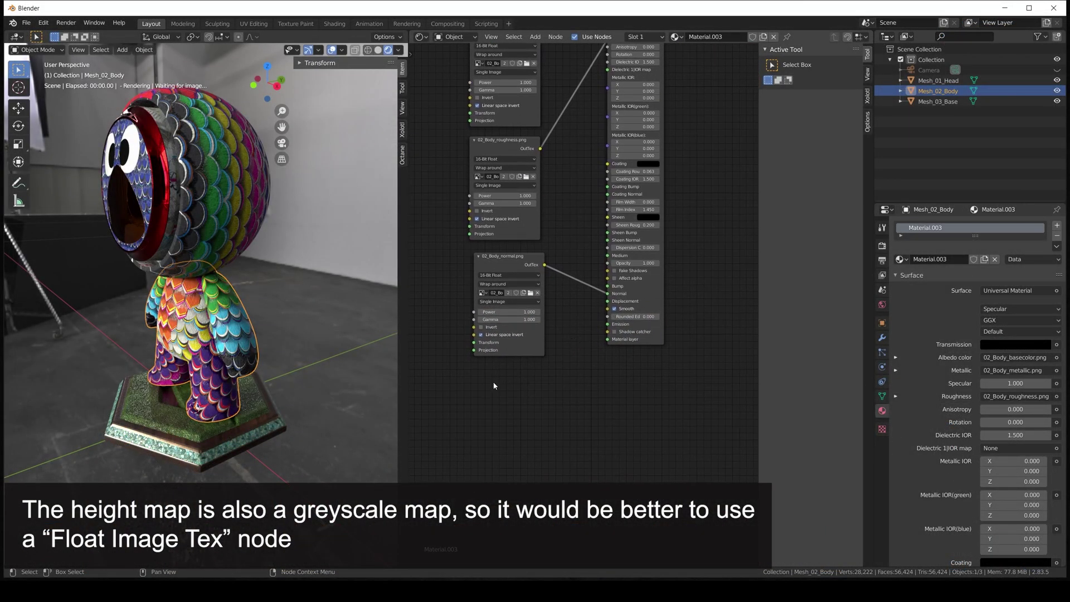
key("shift+a")
mouse_move(455, 464)
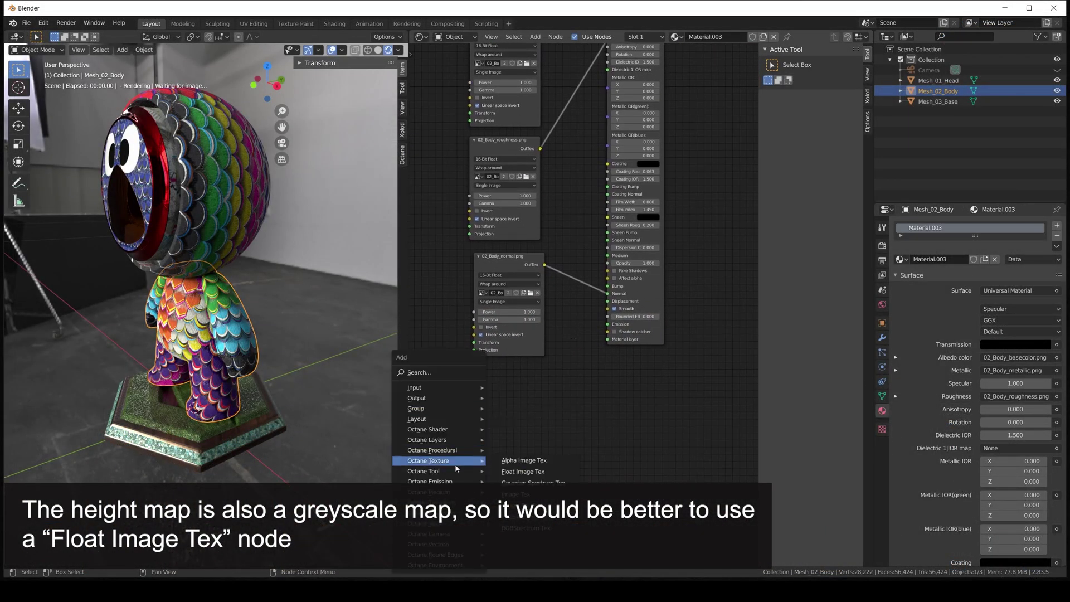
left_click(529, 494)
left_click(454, 411)
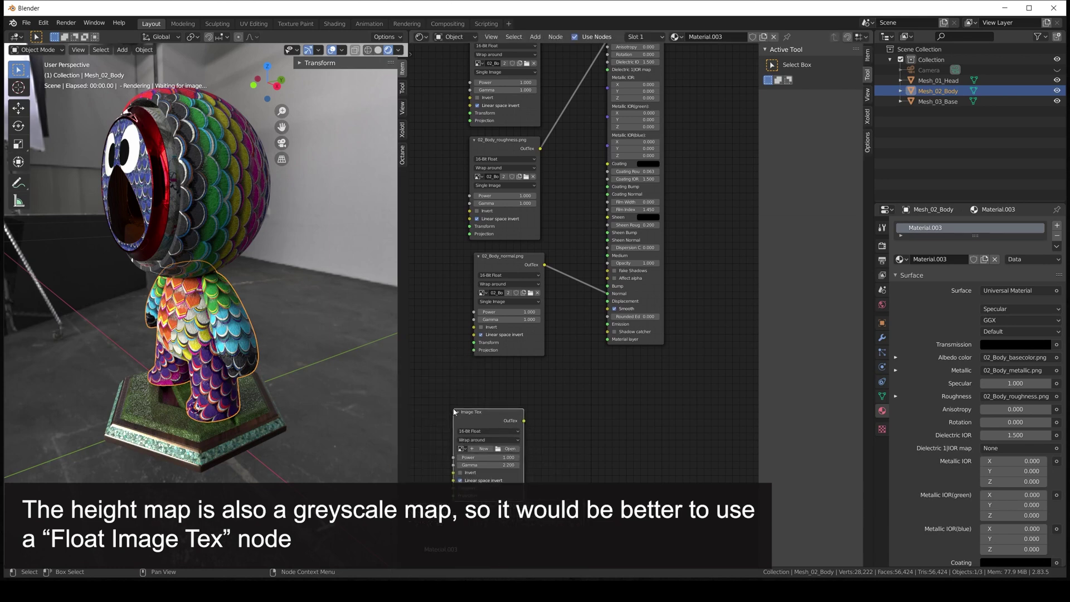
left_click(506, 449)
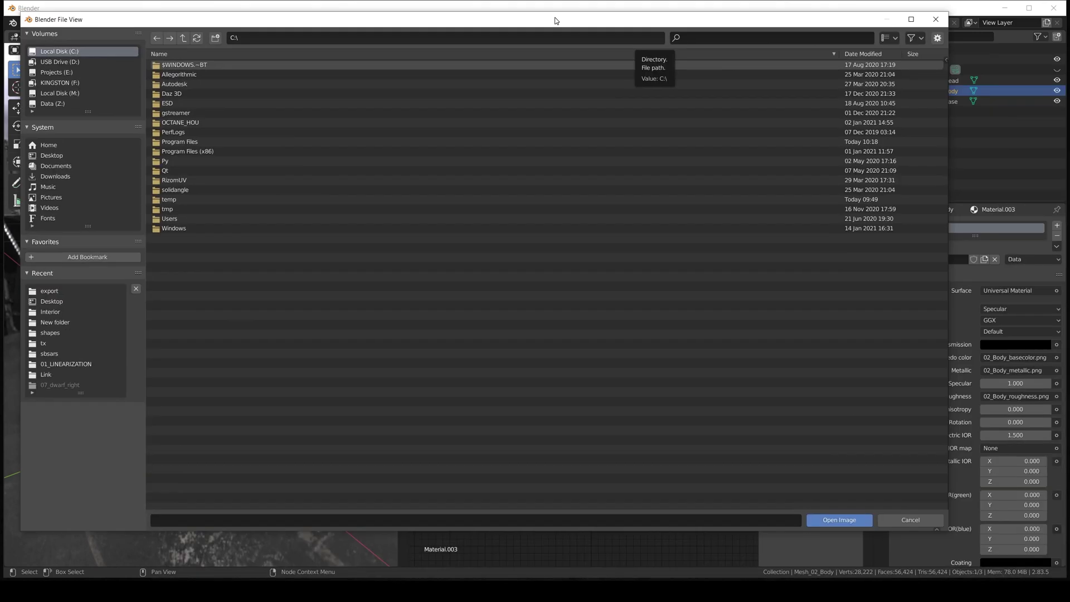
left_click(85, 296)
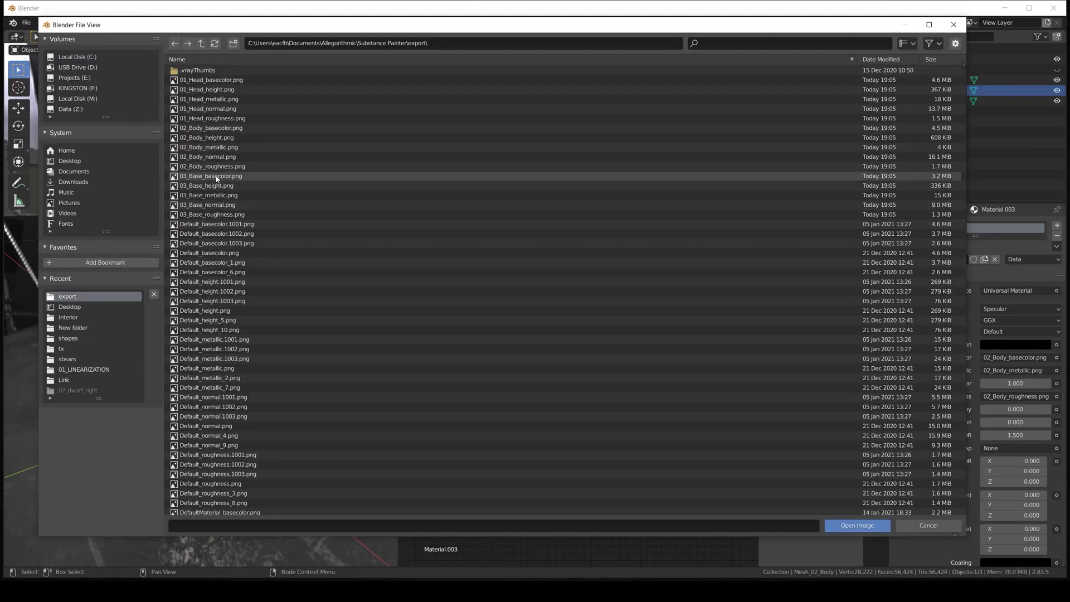
left_click(219, 140)
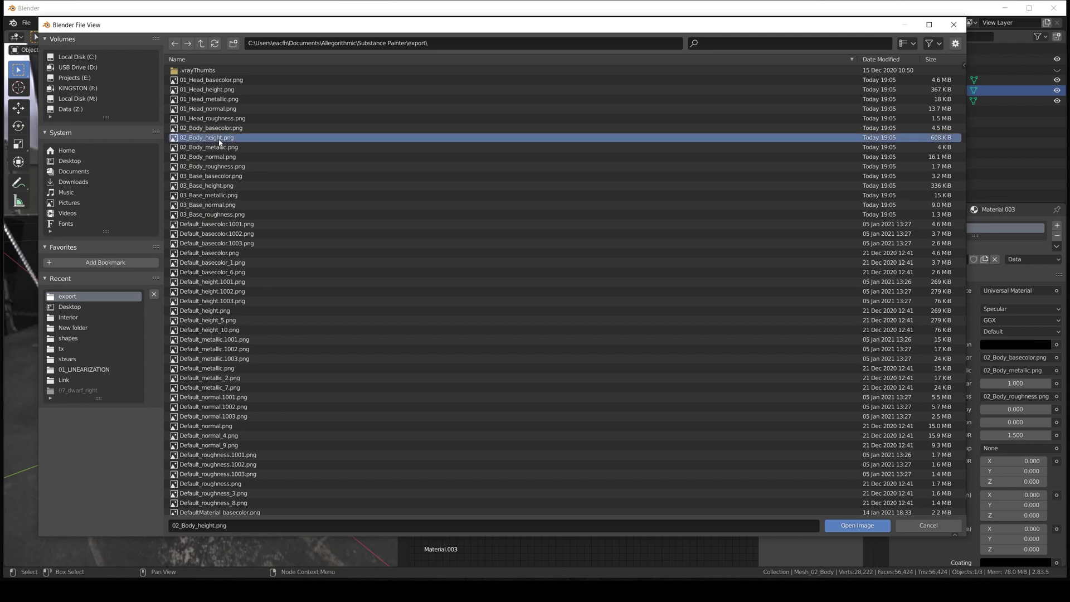
double_click(219, 140)
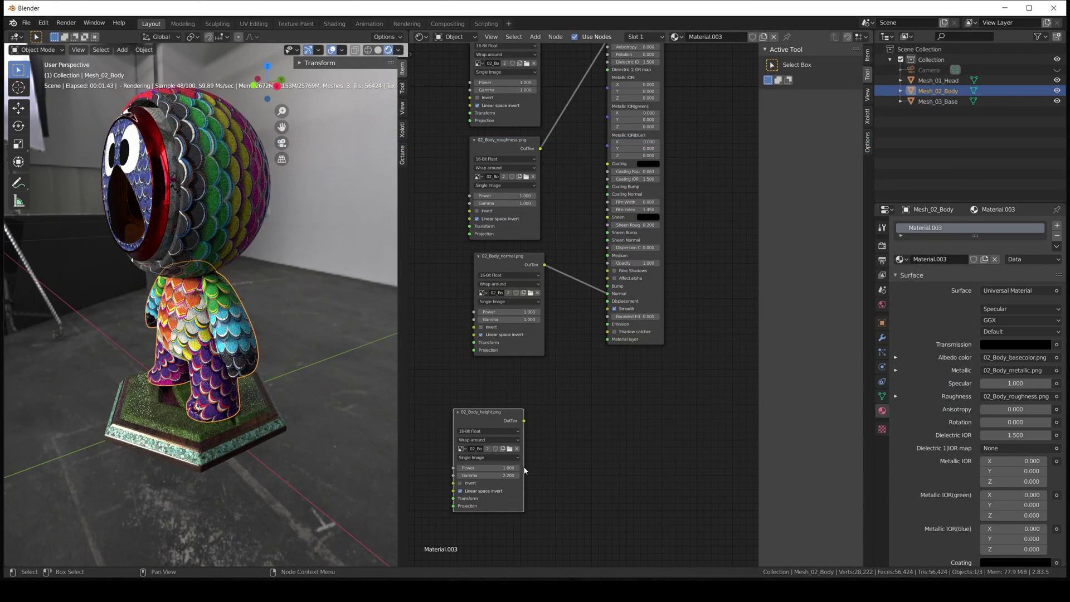
double_click(513, 474)
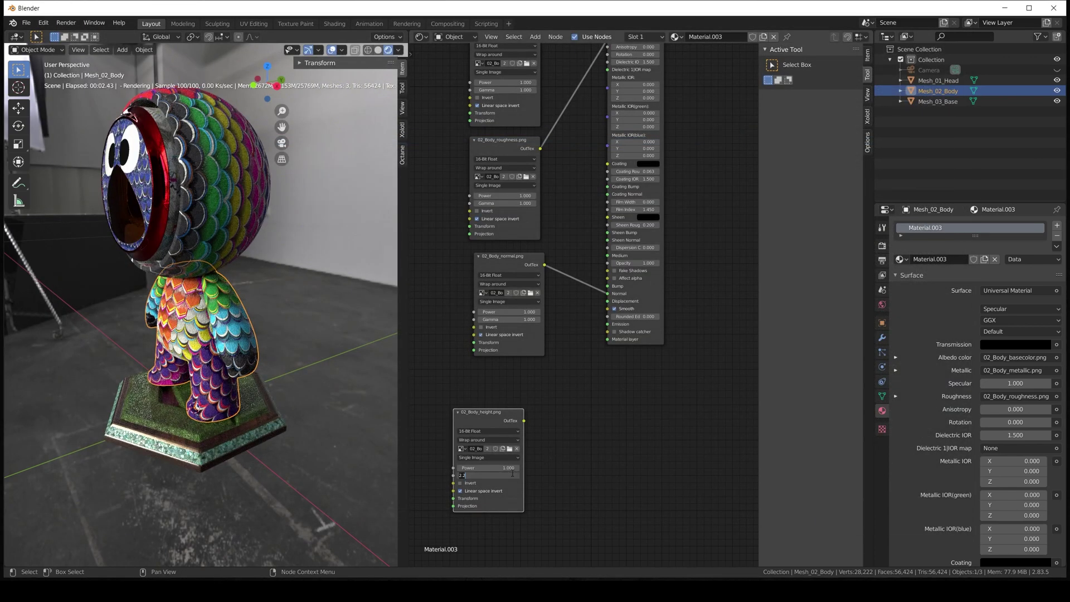
Step: Set the height map's gamma to 1 and add a Texture Displacement node beside it
type("1")
key("Return")
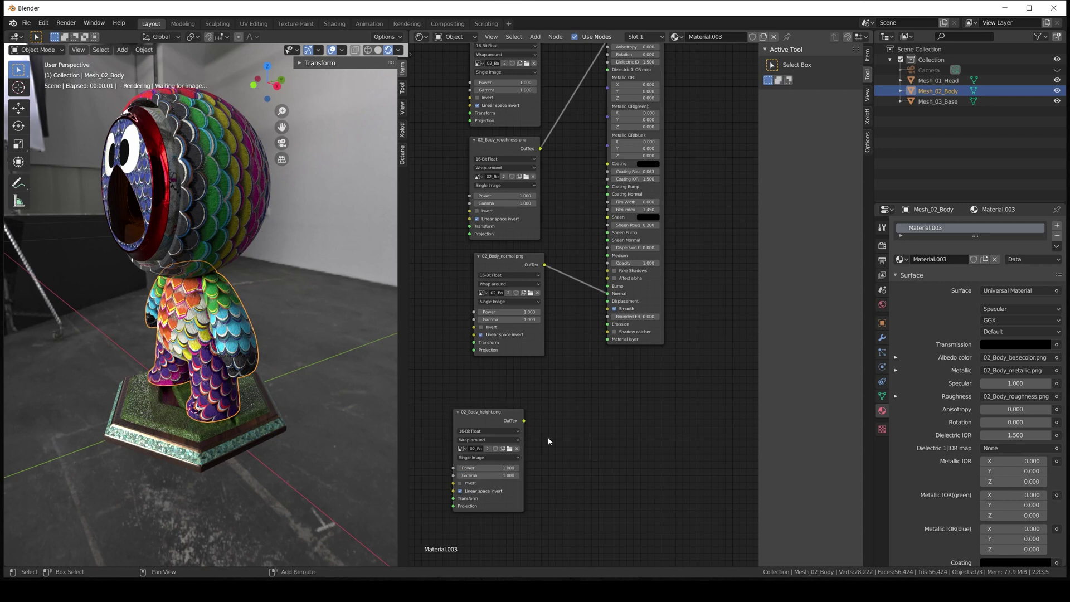
key("shift+a")
left_click(537, 351)
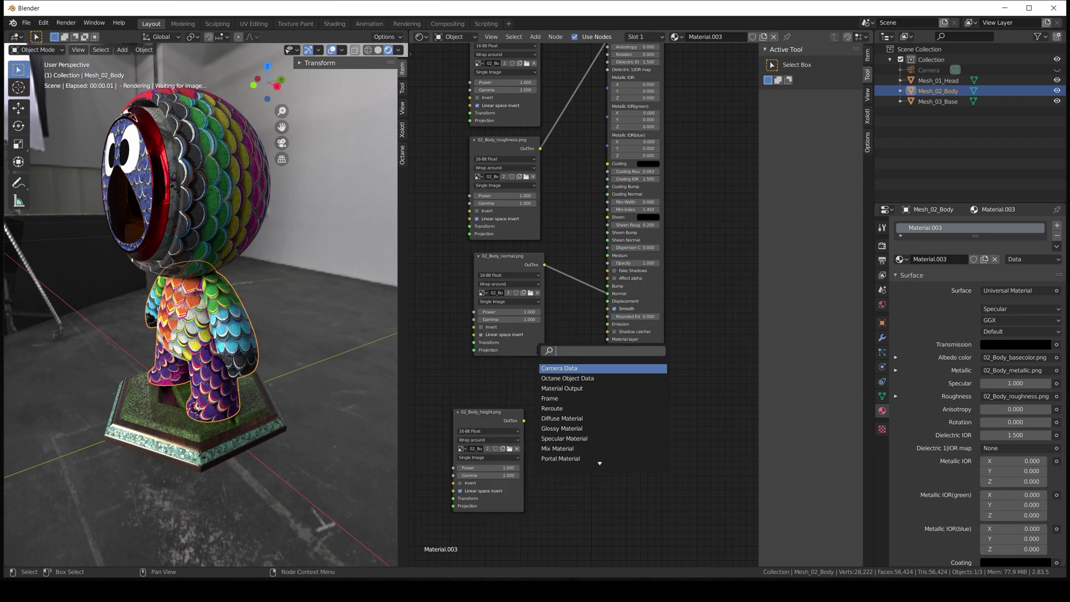
type("texu")
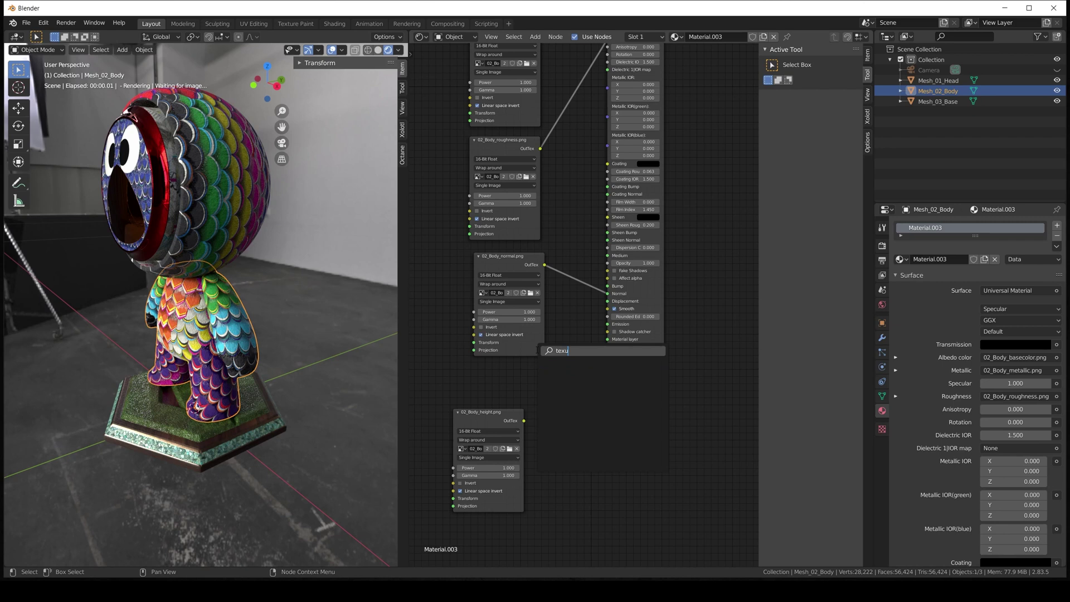
key("BackSpace")
type("t")
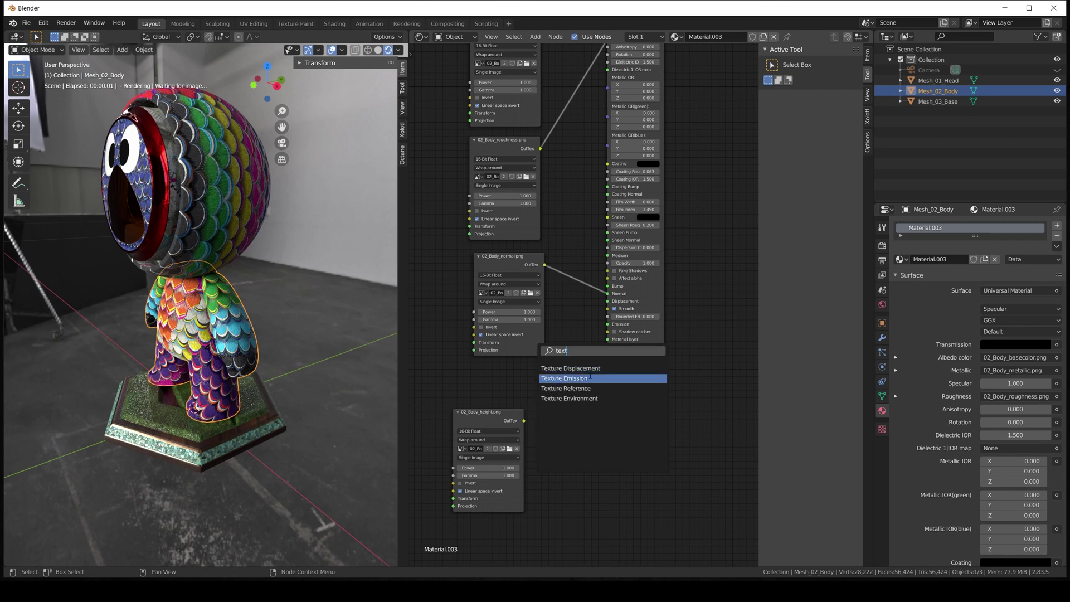
left_click(574, 369)
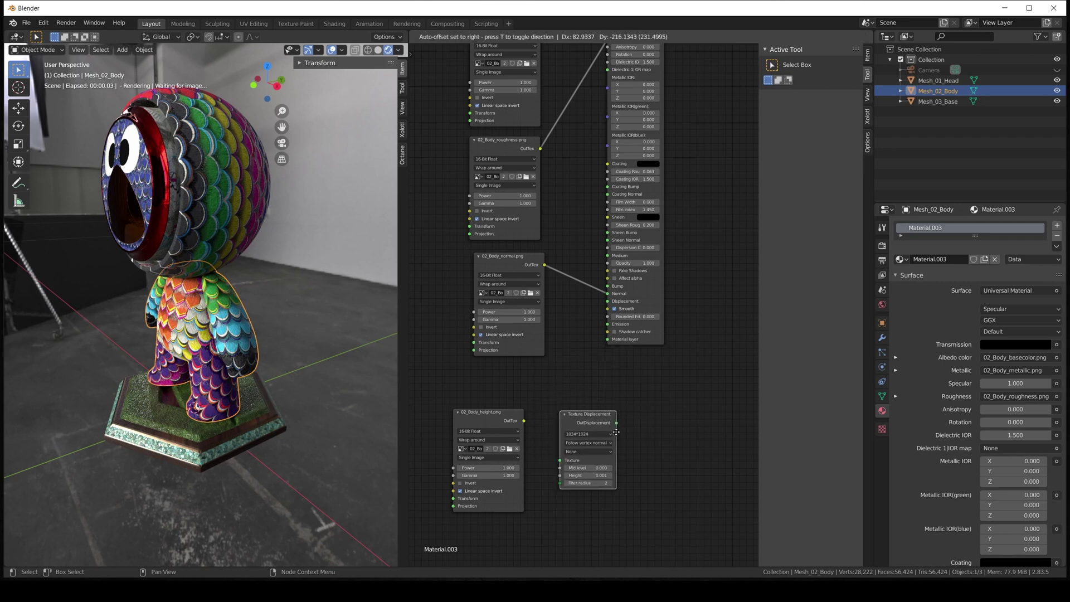
left_click(615, 432)
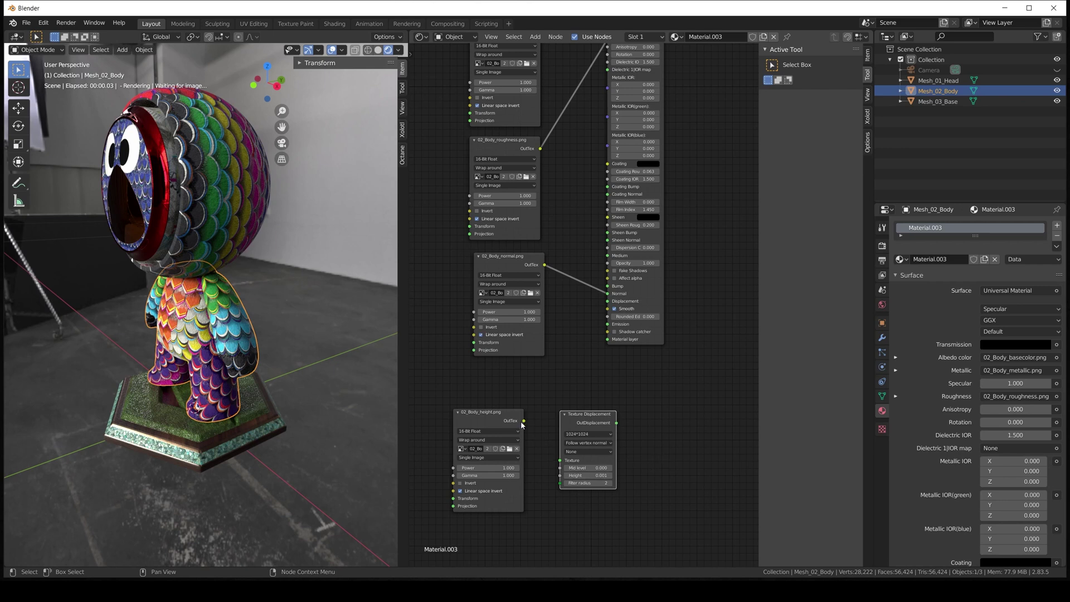
Step: Wire the height map through Texture Displacement into Displacement, with mid level 0.5 and increased height
left_click_drag(524, 421, 560, 461)
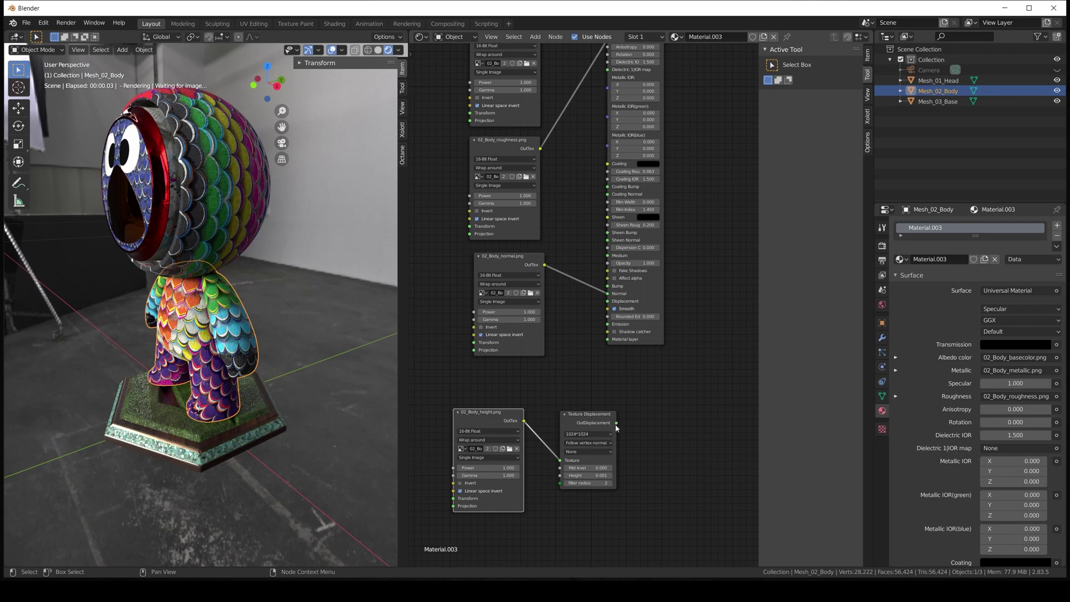
left_click_drag(617, 423, 608, 304)
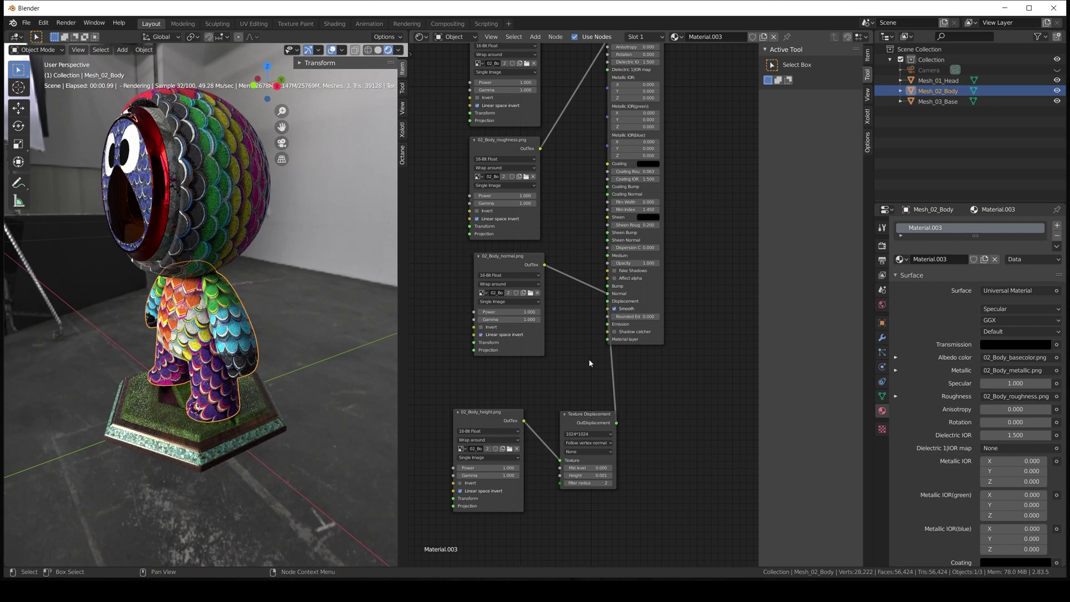
left_click(597, 468)
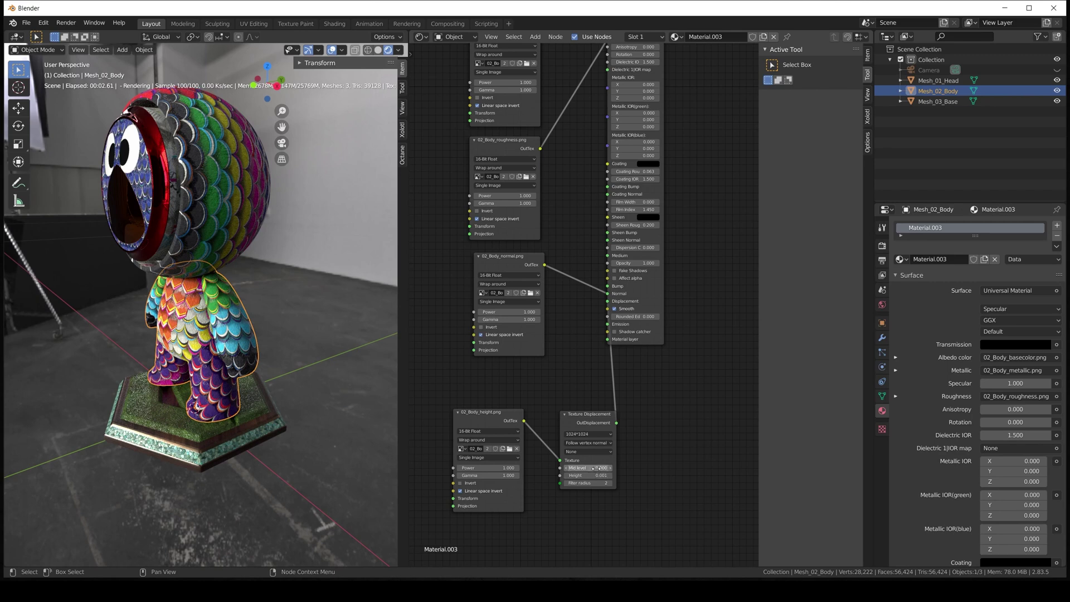
type("0.0")
key("BackSpace")
type("5")
key("Return")
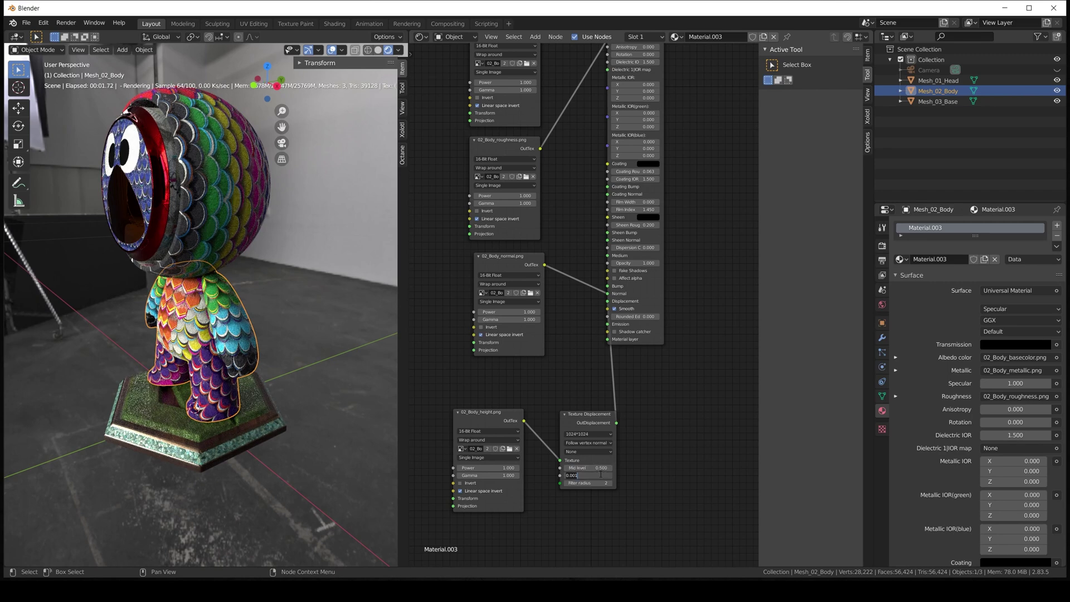
left_click_drag(599, 475, 601, 475)
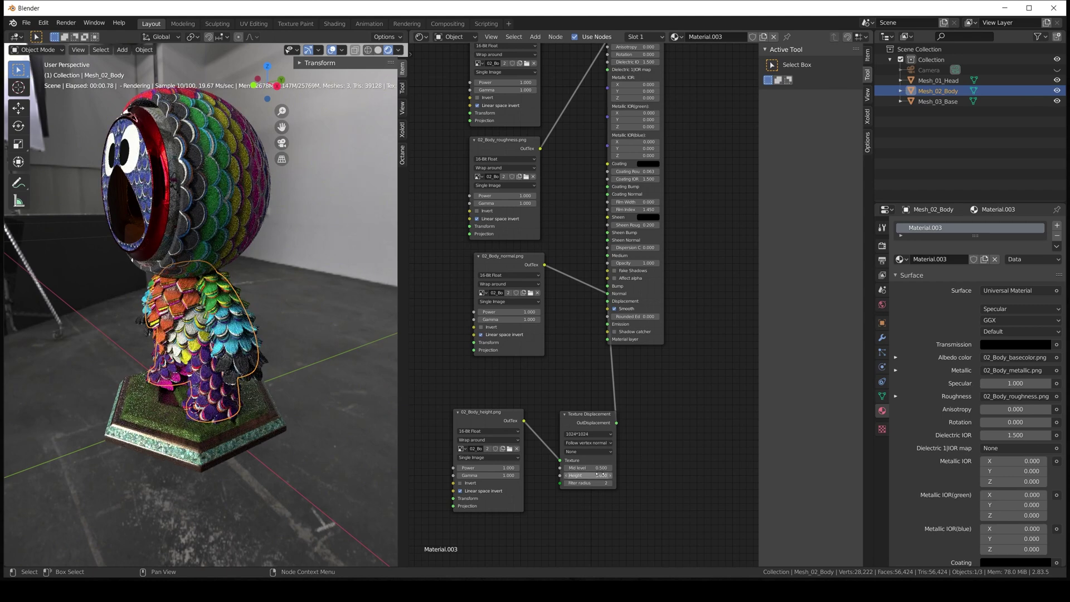
Step: Inspect the Mesh_01_Head, Mesh_02_Body and Mesh_03_Base node trees, then deselect and orbit the bird
left_click(313, 311)
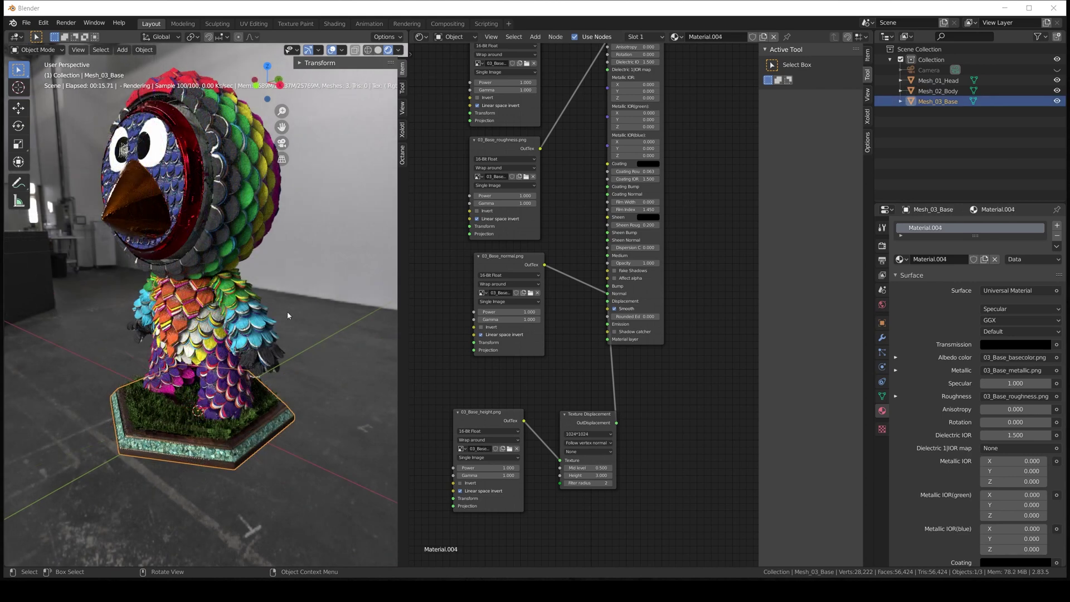
left_click(942, 81)
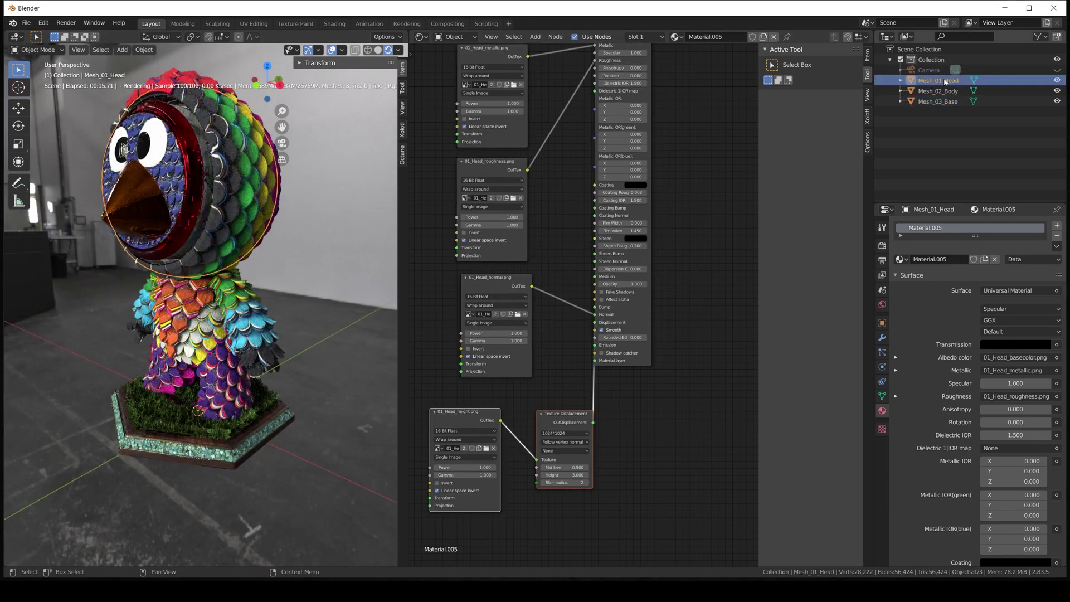
left_click(945, 92)
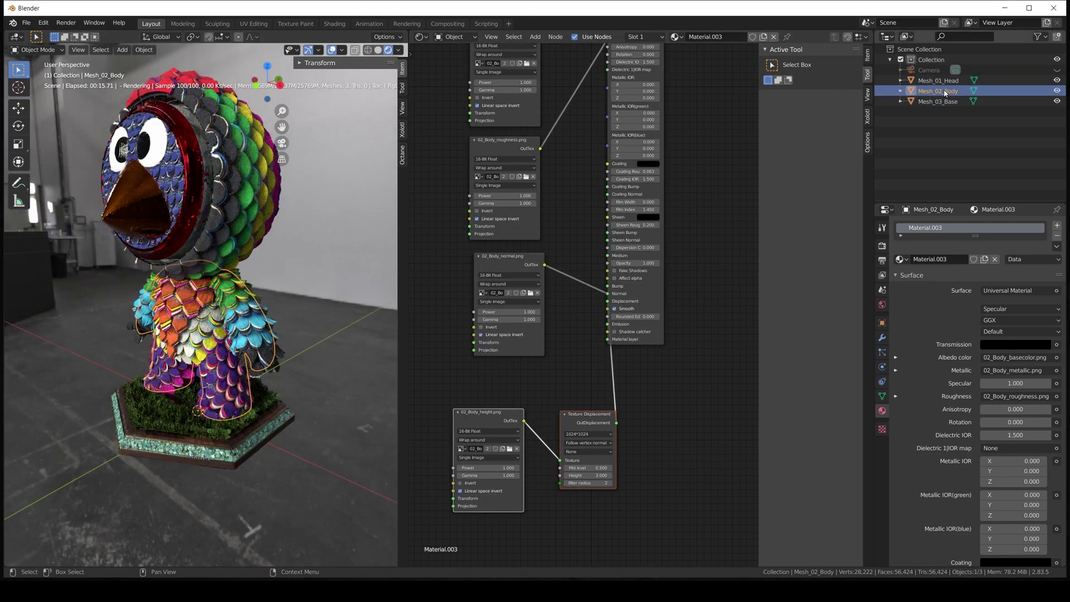
left_click(944, 102)
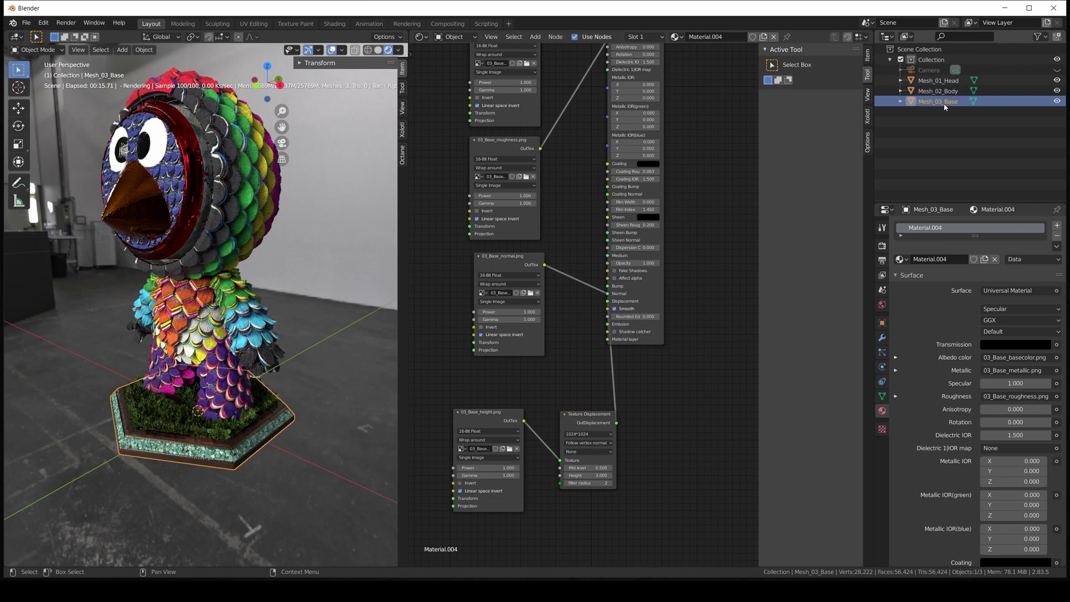
left_click(334, 352)
middle_click_drag(283, 321, 92, 353)
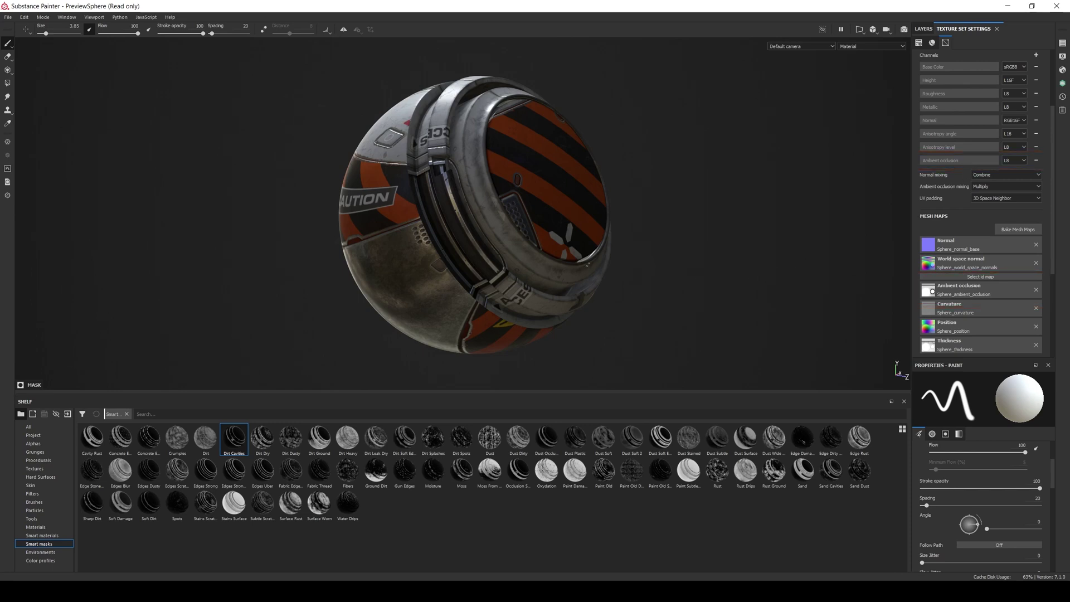
Step: In new_export_preset_2's output templates, create a gray $textureSet_ao map using the Mixed AO channel
left_click(8, 16)
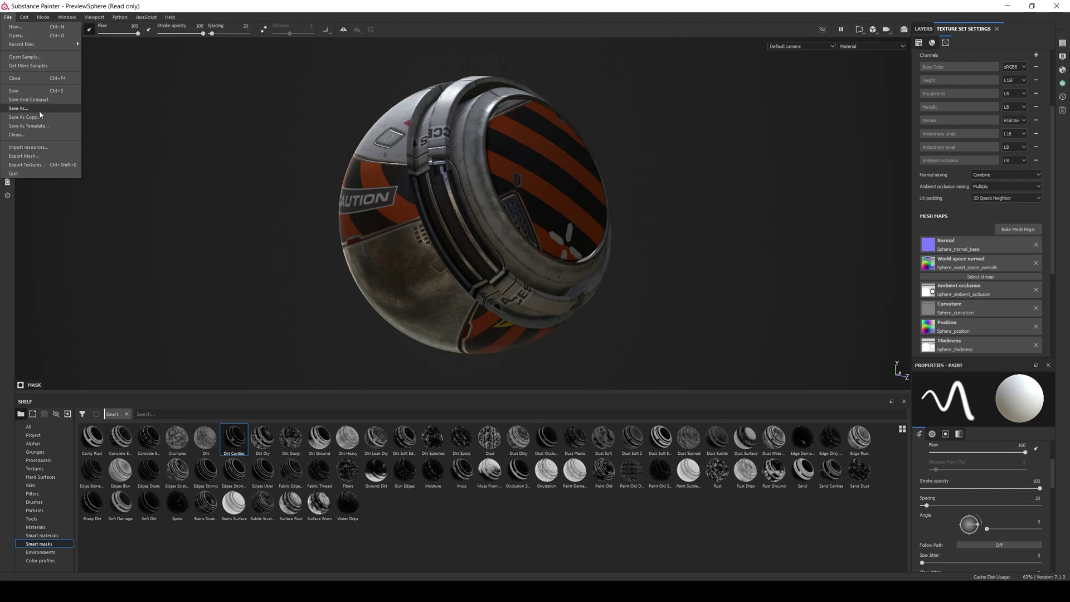
left_click(54, 162)
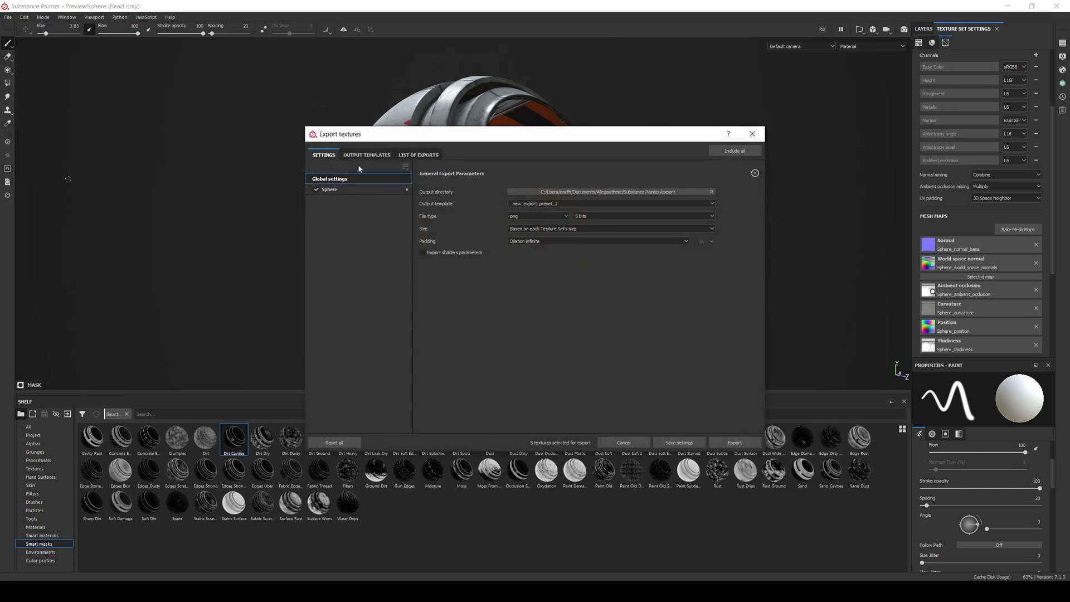
left_click(372, 158)
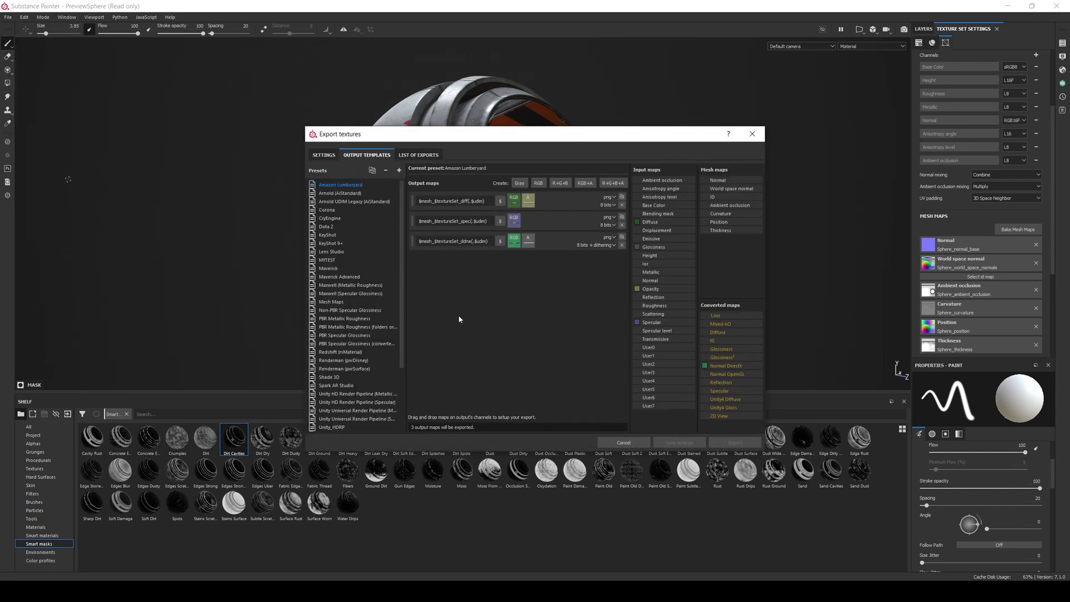
scroll(387, 355, "down", 4)
left_click(384, 410)
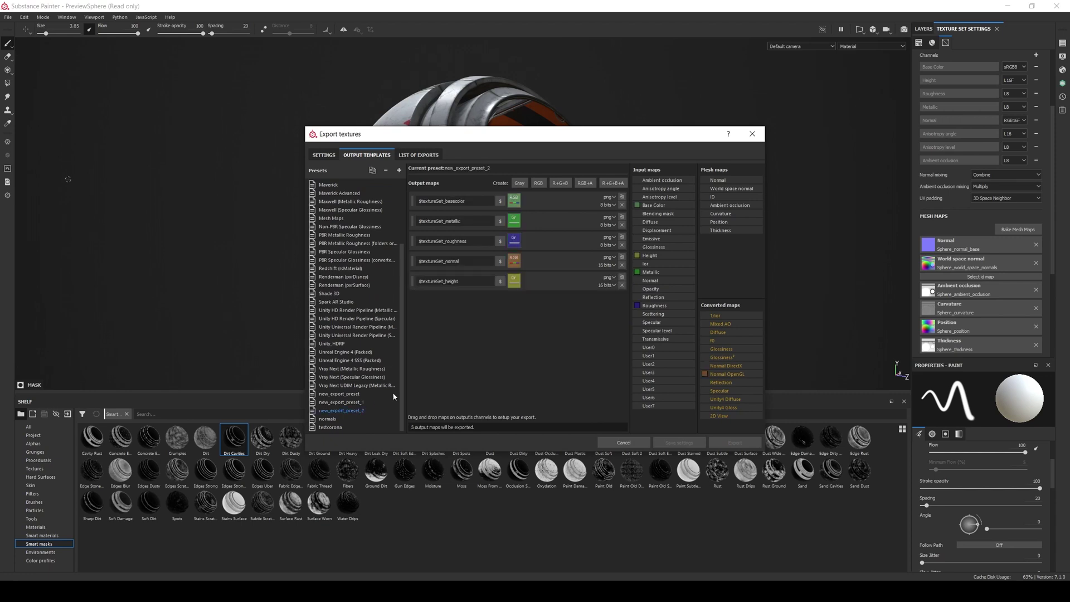
left_click(521, 185)
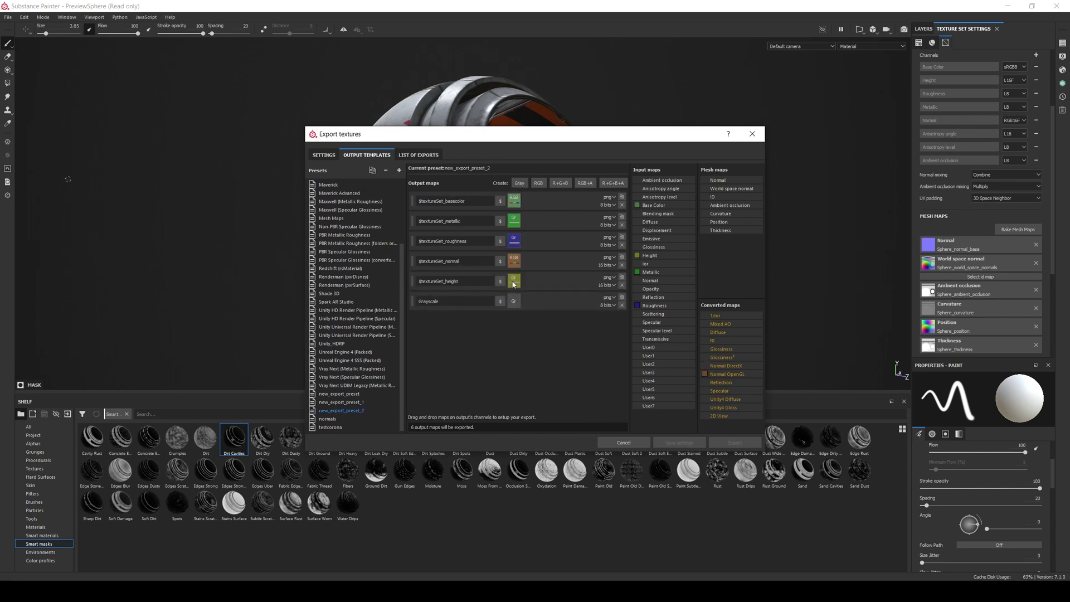
type("$texture")
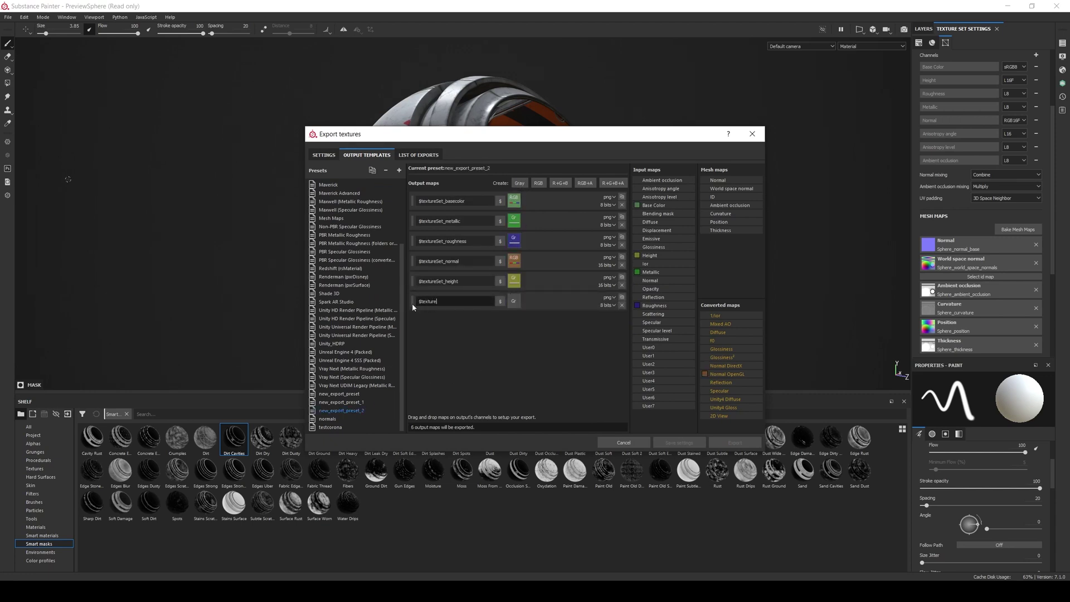
type("Set_ao")
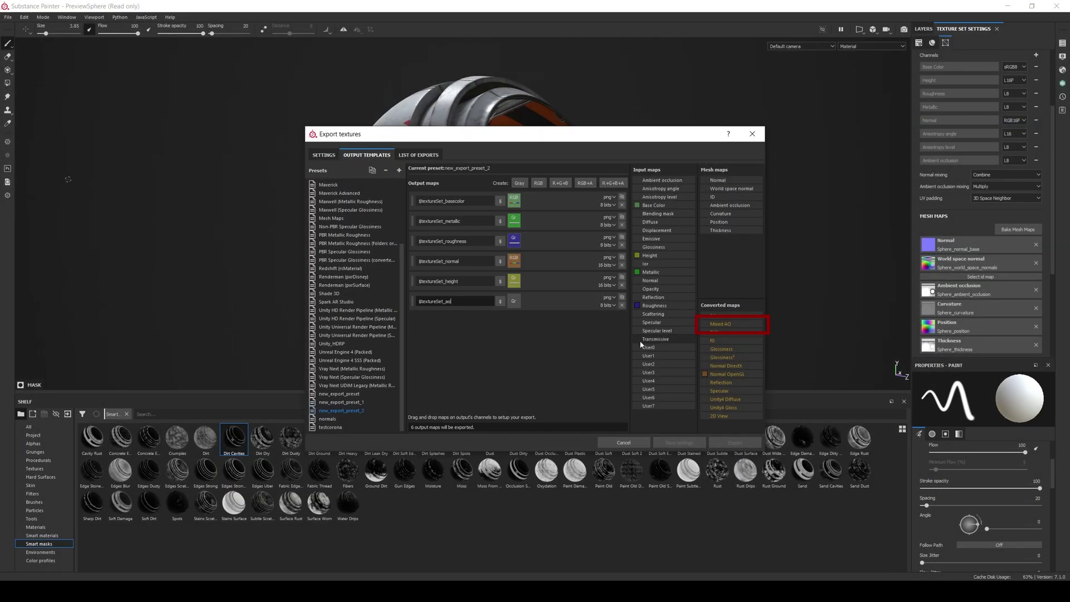
left_click_drag(720, 324, 522, 306)
left_click(531, 319)
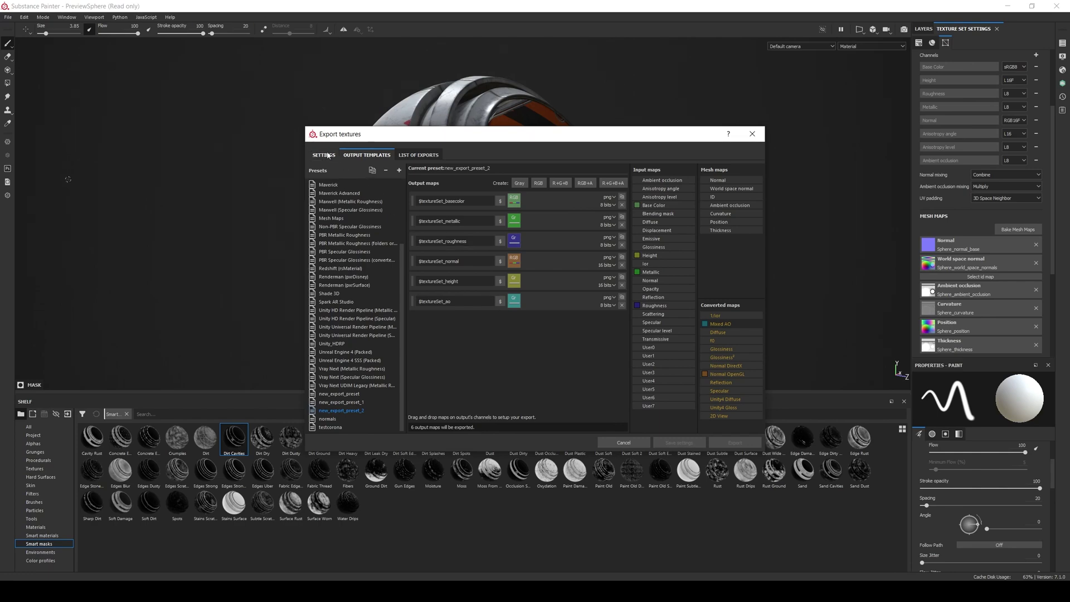
left_click(324, 155)
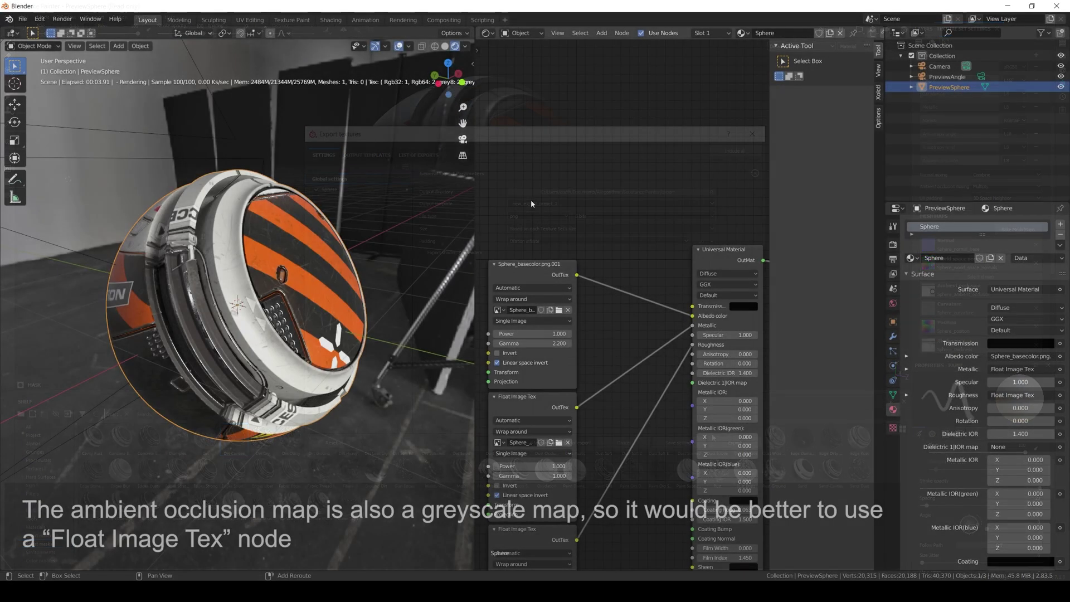
Step: Add an Octane Image Tex node loaded with Sphere_ao.png from the export folder
key("shift+a")
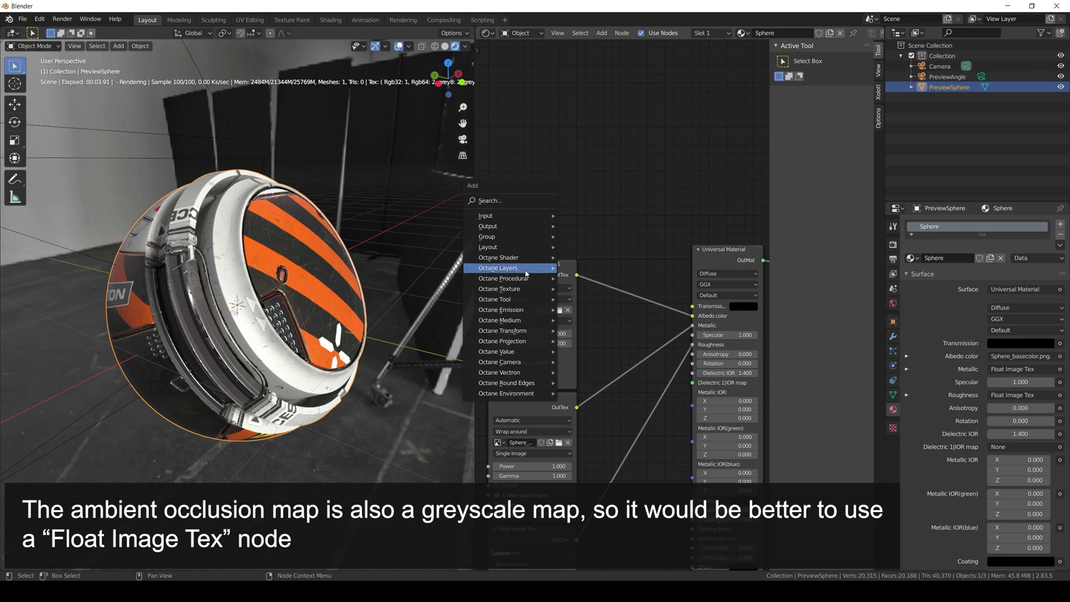
mouse_move(528, 289)
left_click(590, 322)
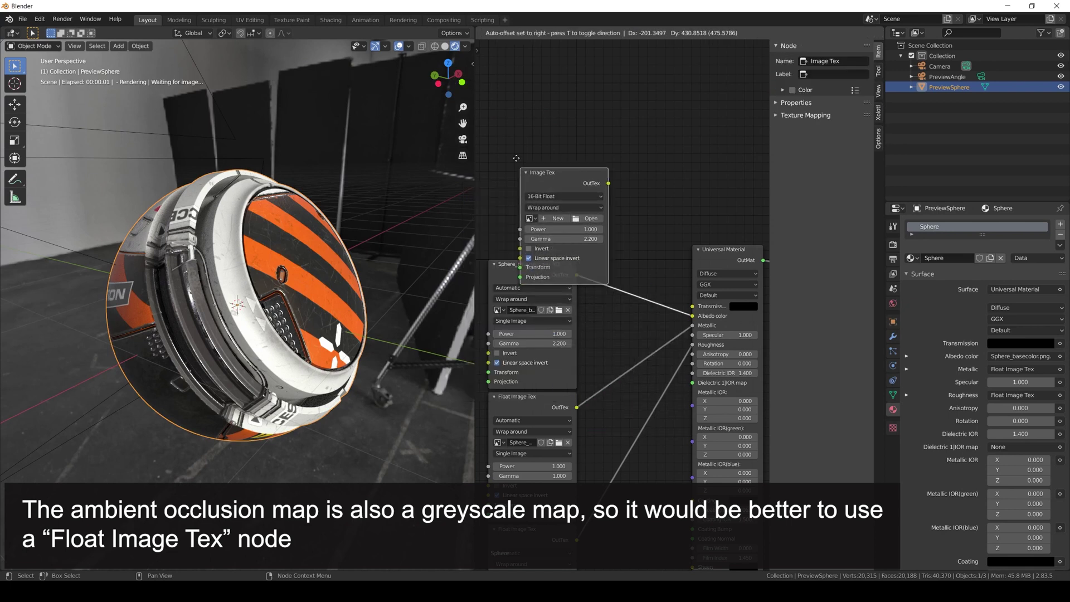
left_click(490, 133)
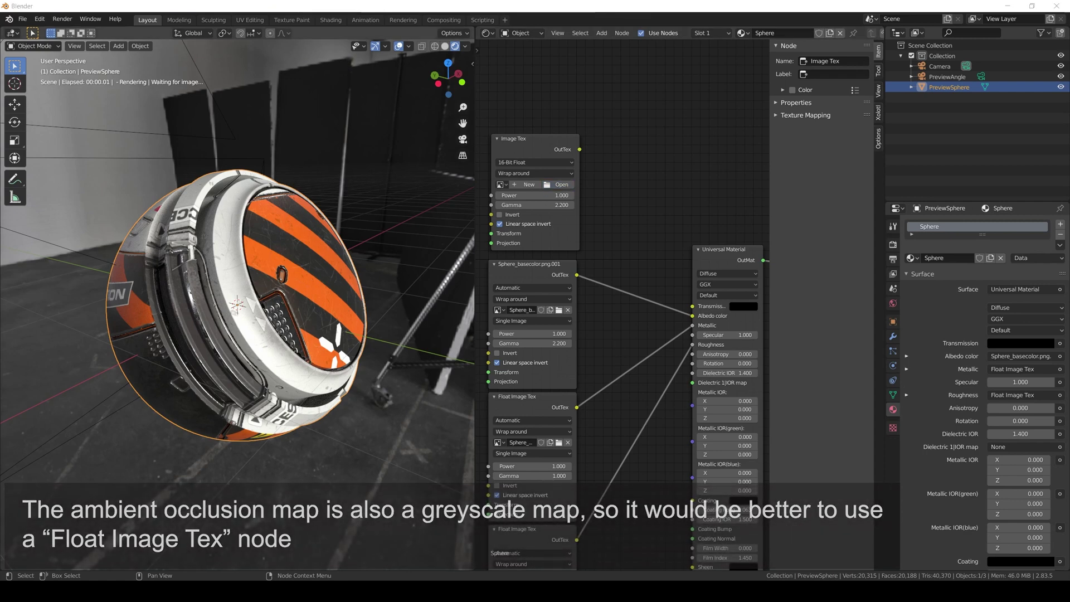
left_click(558, 184)
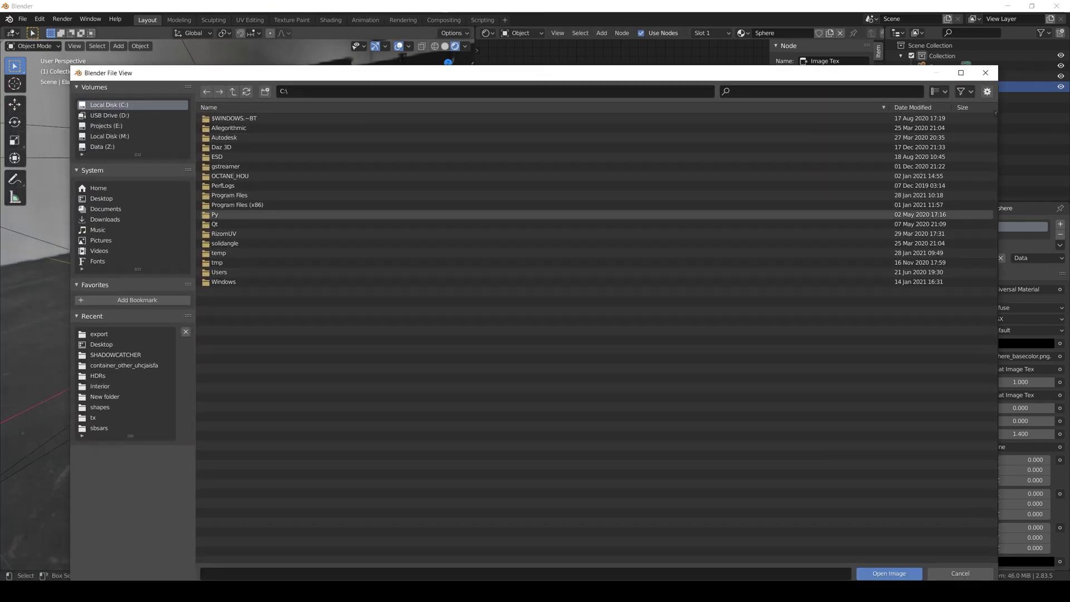
left_click(101, 333)
double_click(234, 119)
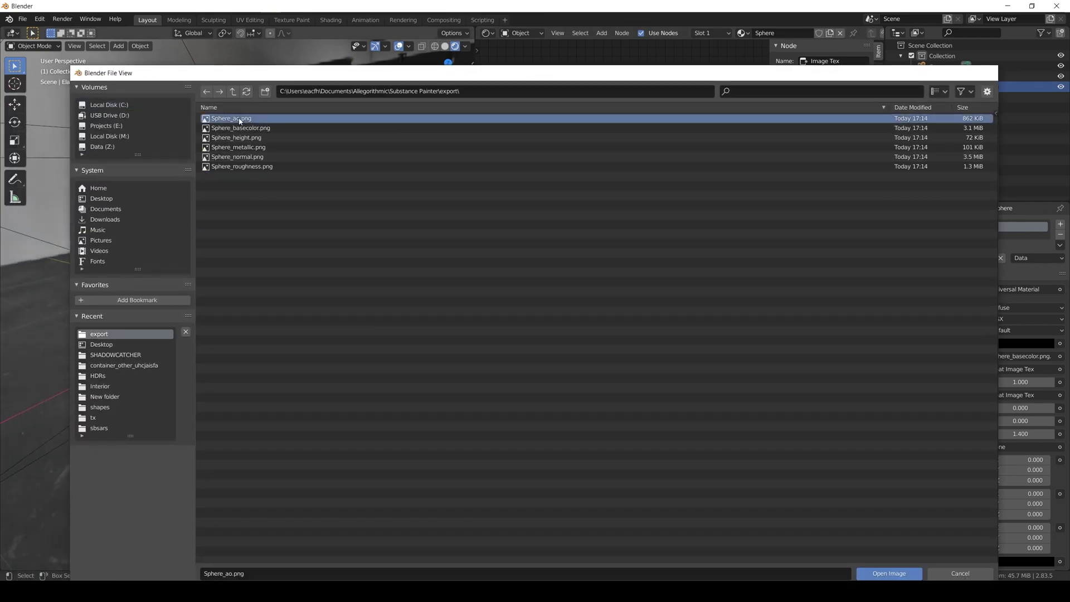
left_click_drag(555, 250, 549, 238)
Step: Multiply Sphere_ao.png (Texture1) with the base colour (Texture2) in a Multiply Tex node feeding Albedo
key("shift+a")
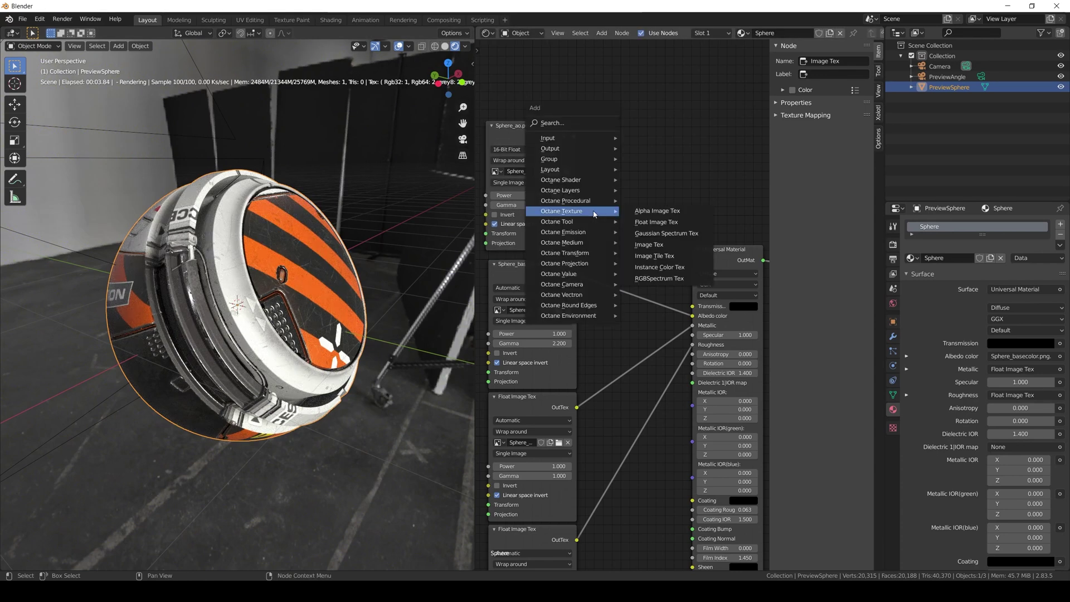
left_click(563, 123)
type("mul")
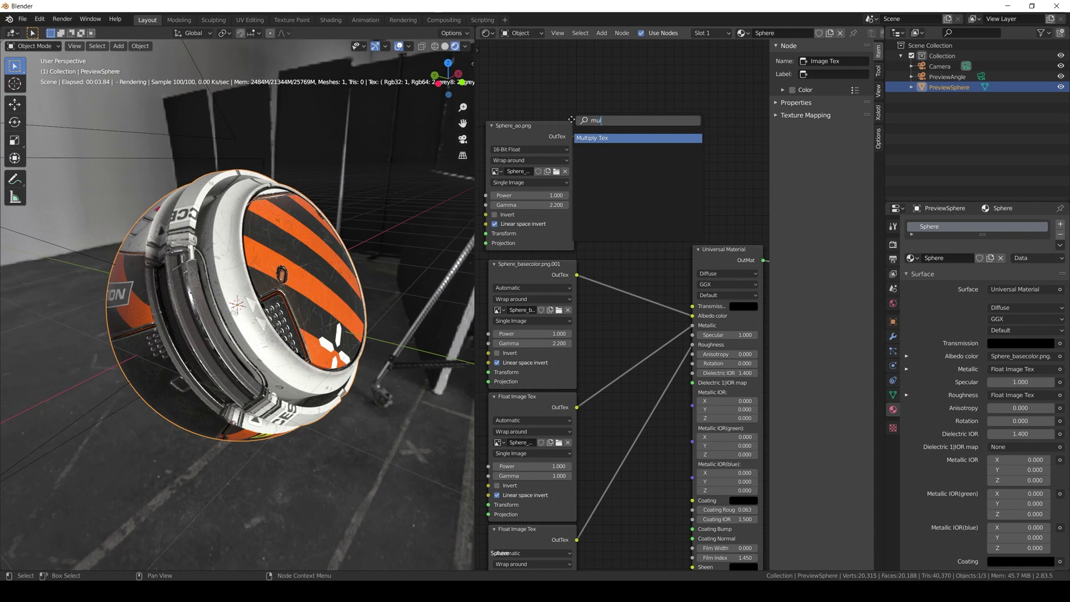
key("Return")
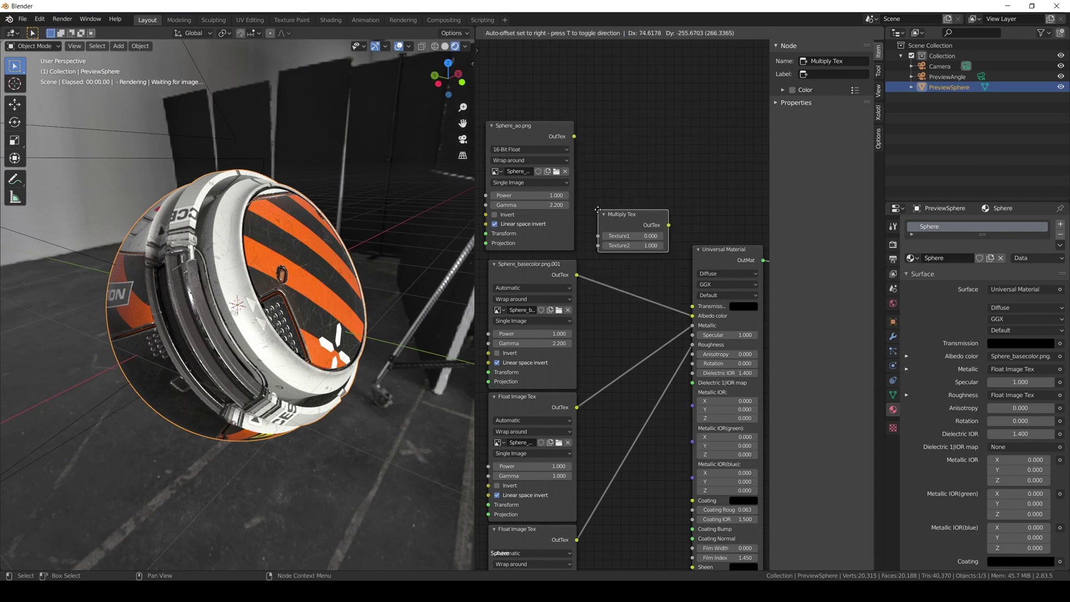
left_click(599, 212)
left_click_drag(574, 136, 598, 235)
left_click_drag(577, 275, 598, 245)
left_click_drag(668, 224, 692, 316)
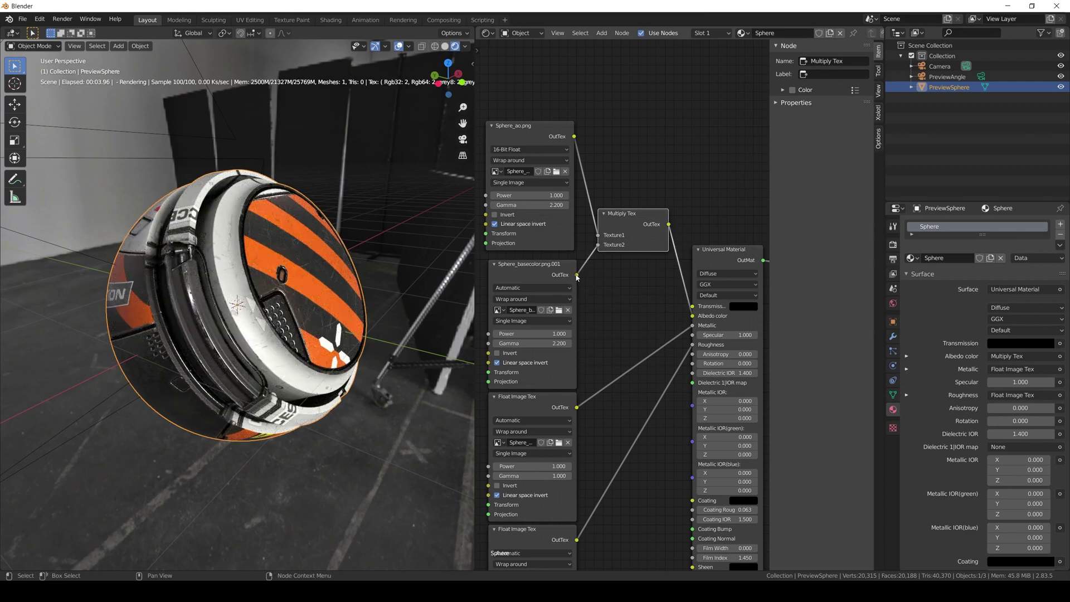
left_click_drag(577, 275, 693, 316)
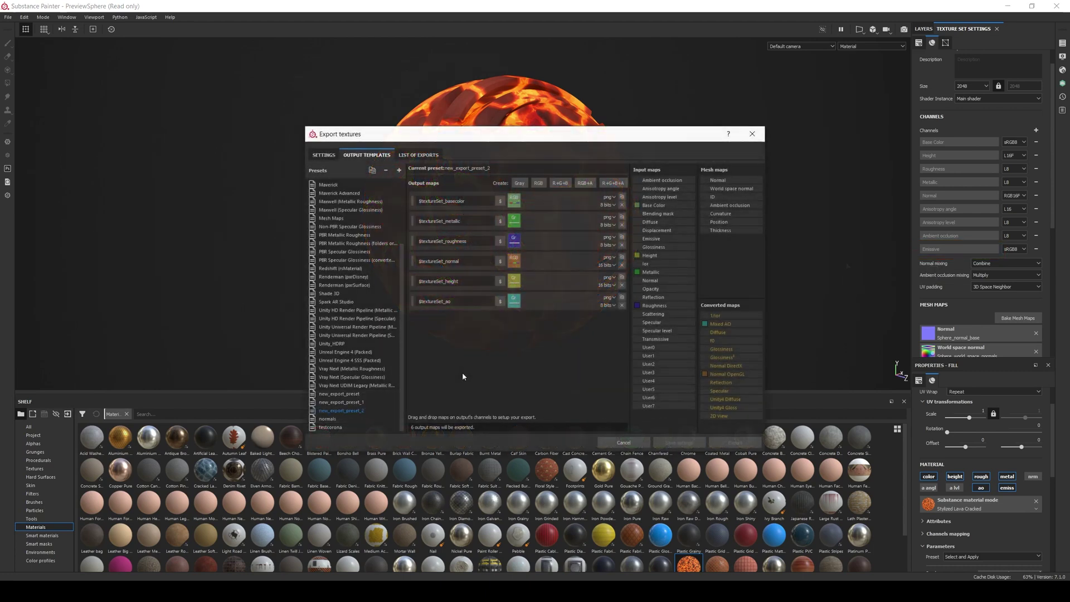
Step: Create an RGB $textureSet_emissive output using all RGB channels of the Emissive map
left_click(538, 184)
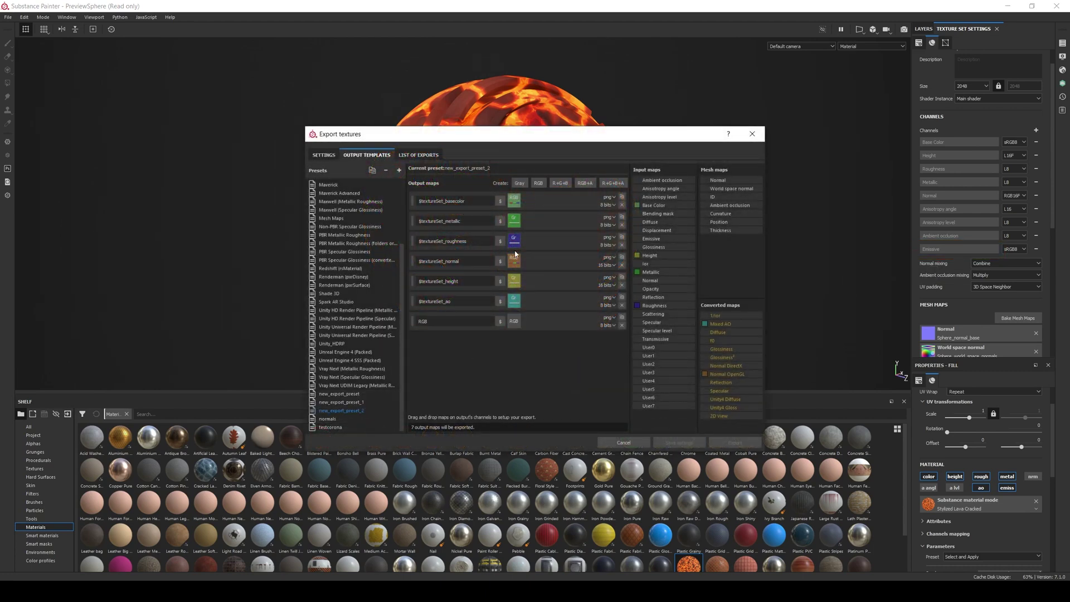
type("$textureSet_emiss")
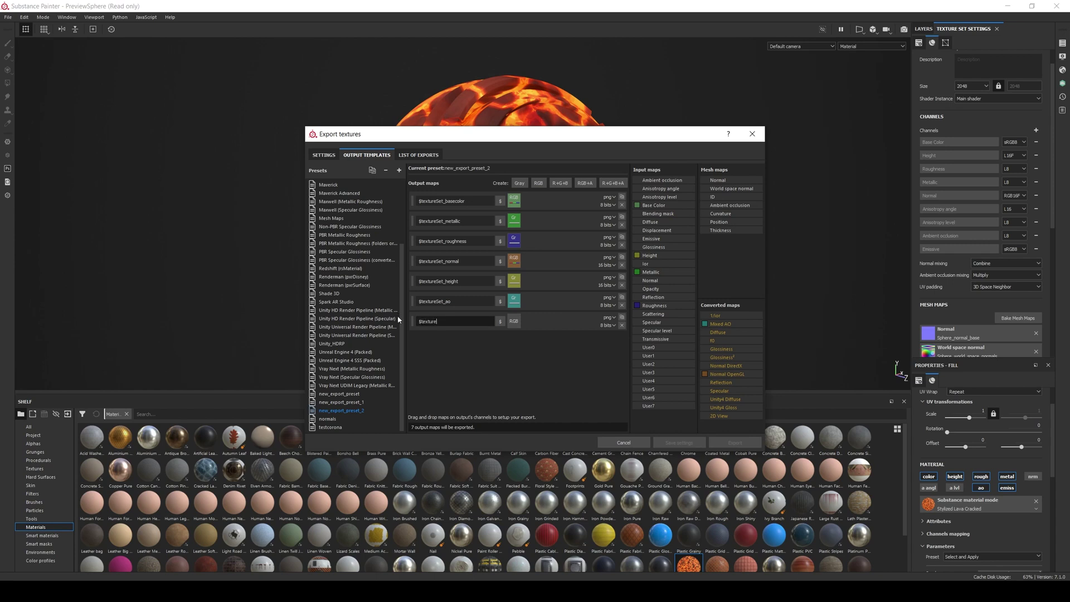
type("ive")
left_click_drag(651, 238, 519, 325)
left_click(529, 335)
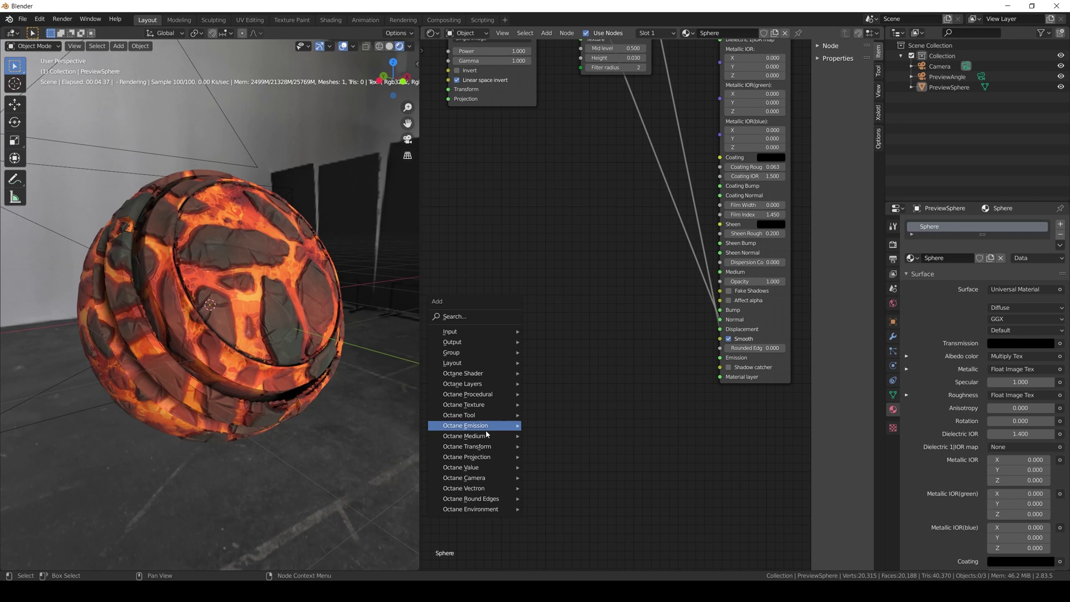
Step: Add an Image Tex node loaded with Sphere_emissive.png and a Texture Emission node
mouse_move(473, 404)
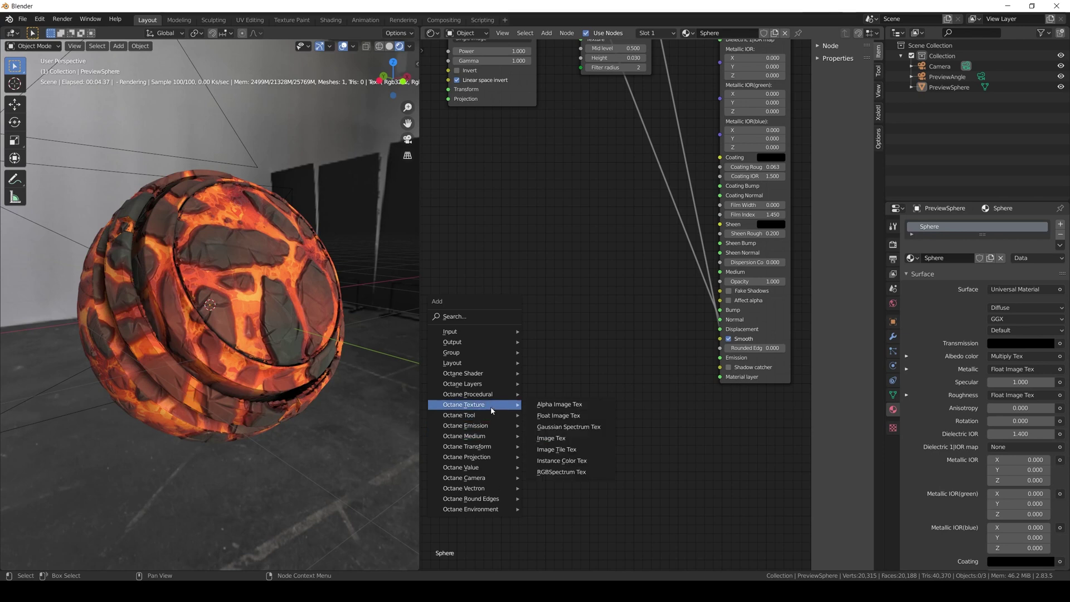
left_click(546, 437)
left_click(473, 325)
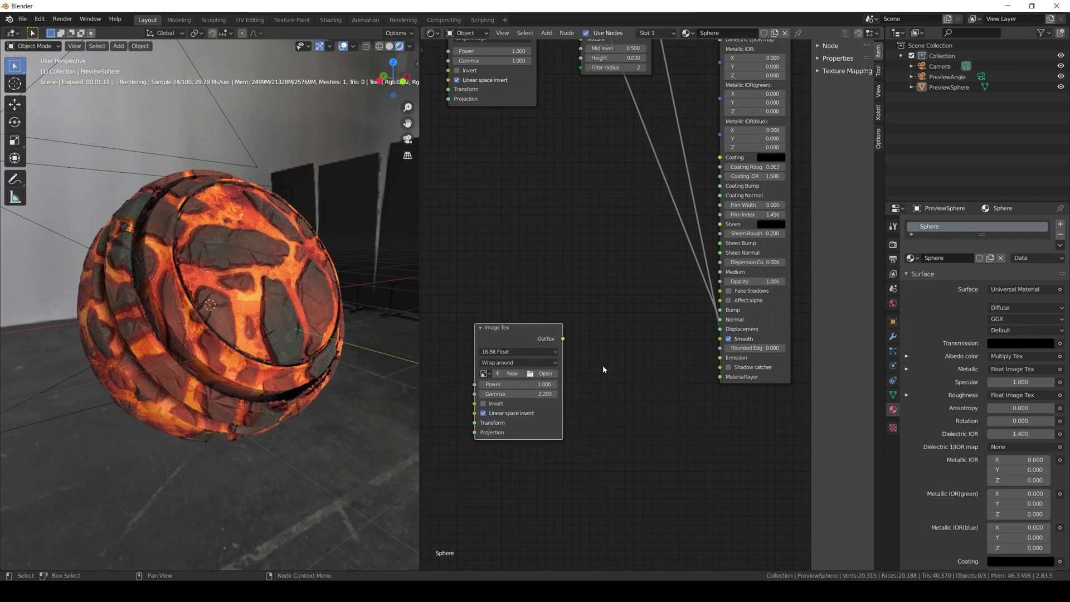
key("shift+a")
left_click(590, 279)
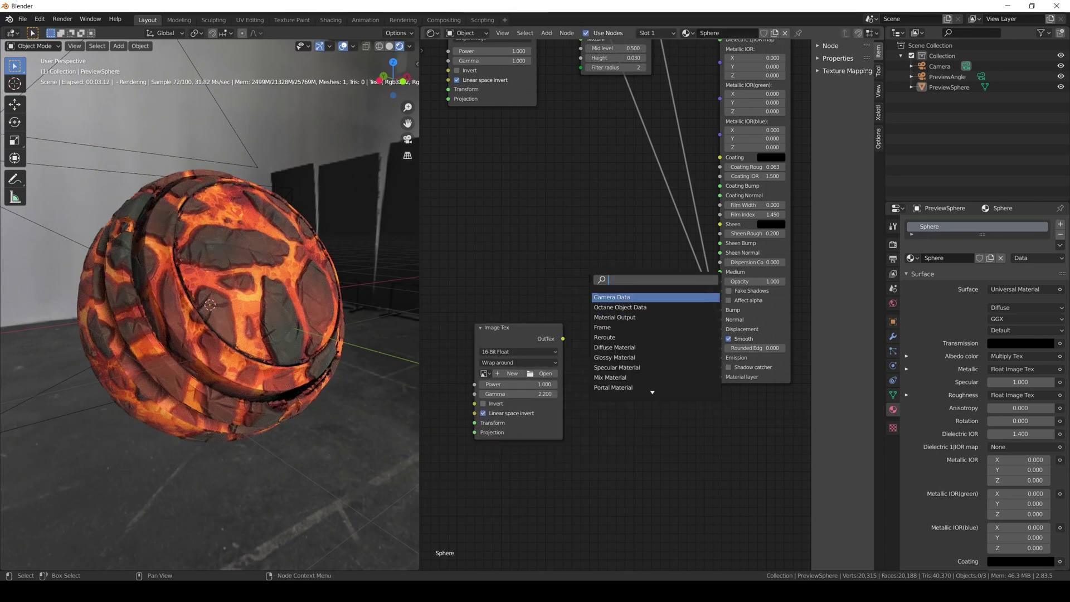
type("emi")
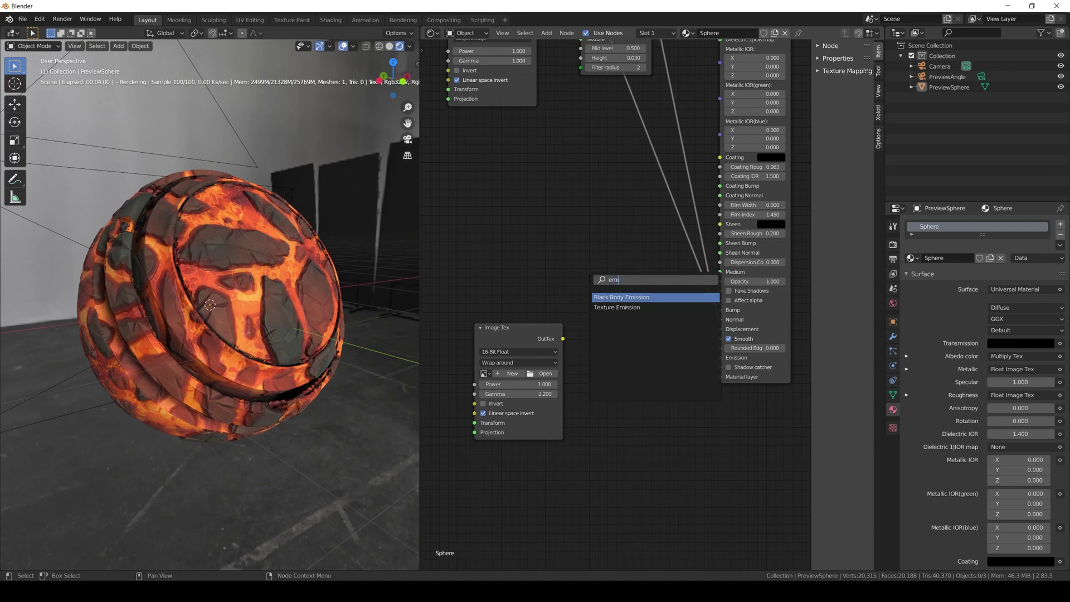
key("Down")
key("Return")
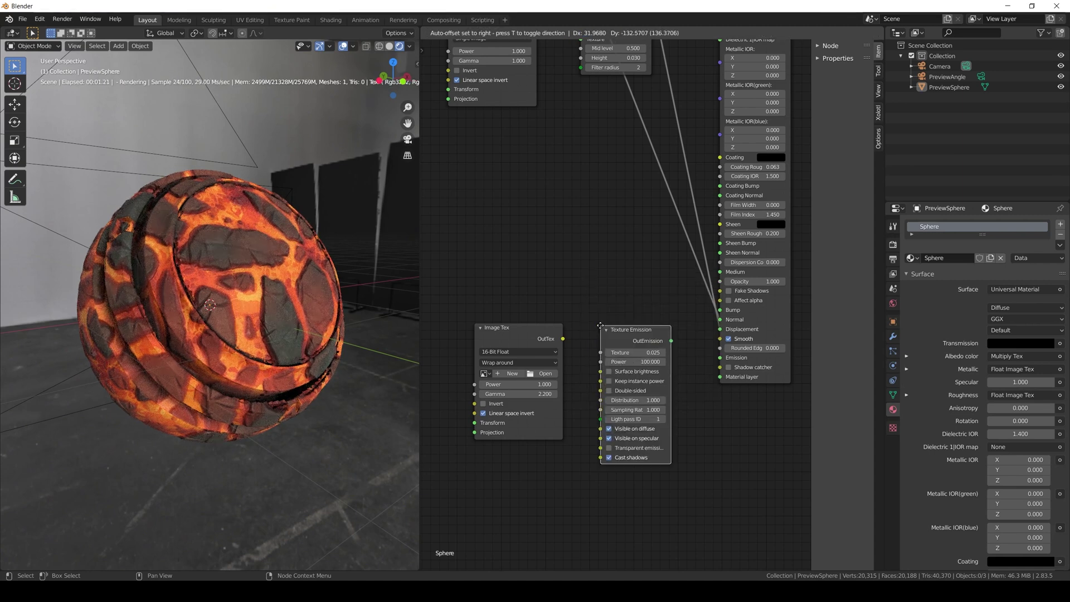
left_click(600, 324)
left_click(552, 375)
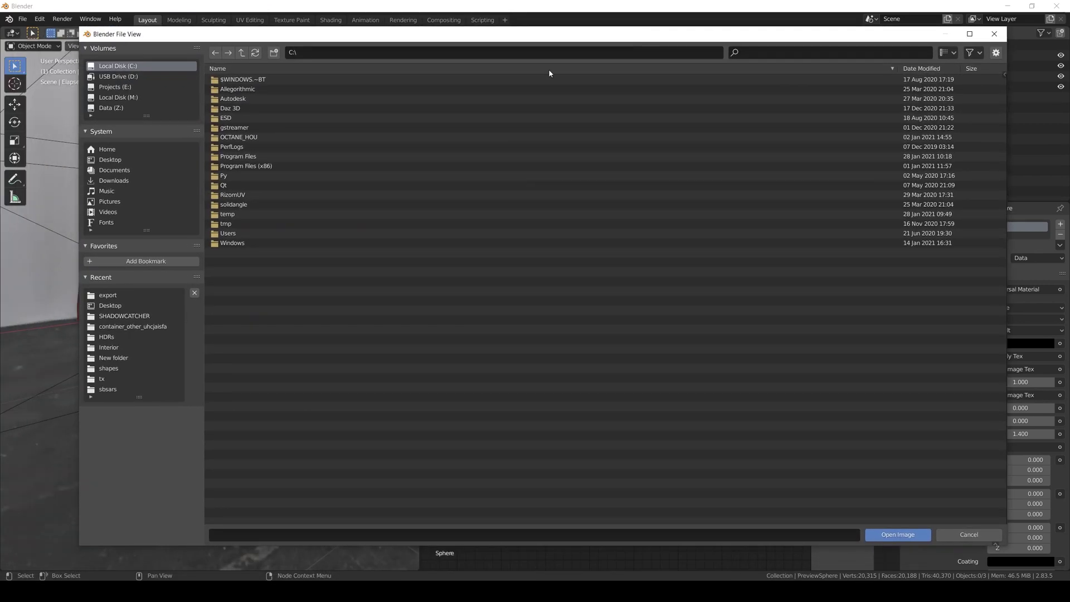
left_click(108, 295)
double_click(334, 98)
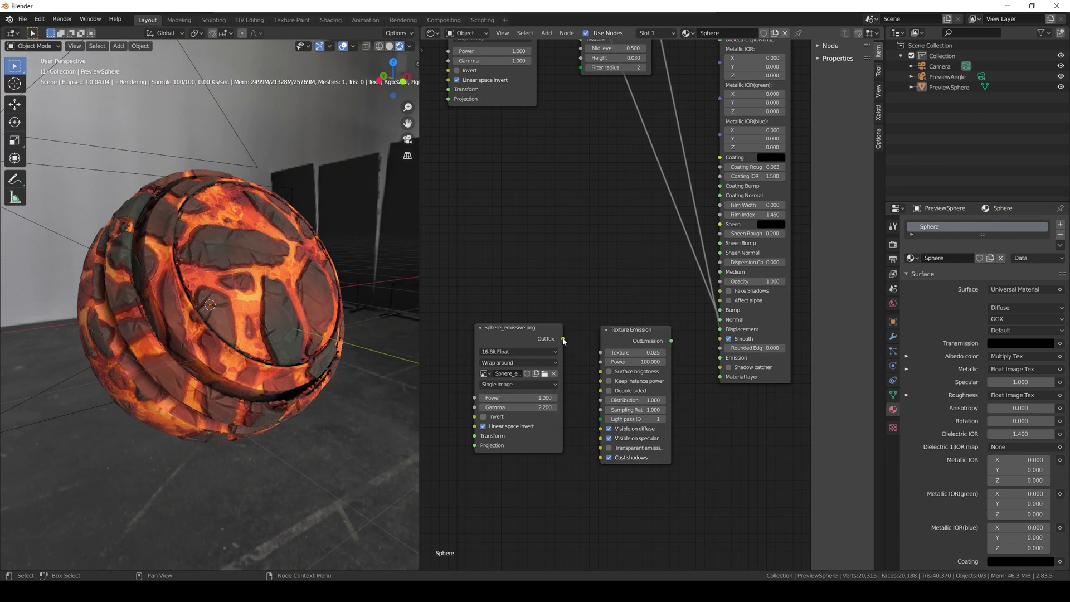
Step: Wire the emissive image through Texture Emission into the material's Emission and raise Power to 15
left_click_drag(563, 338, 601, 352)
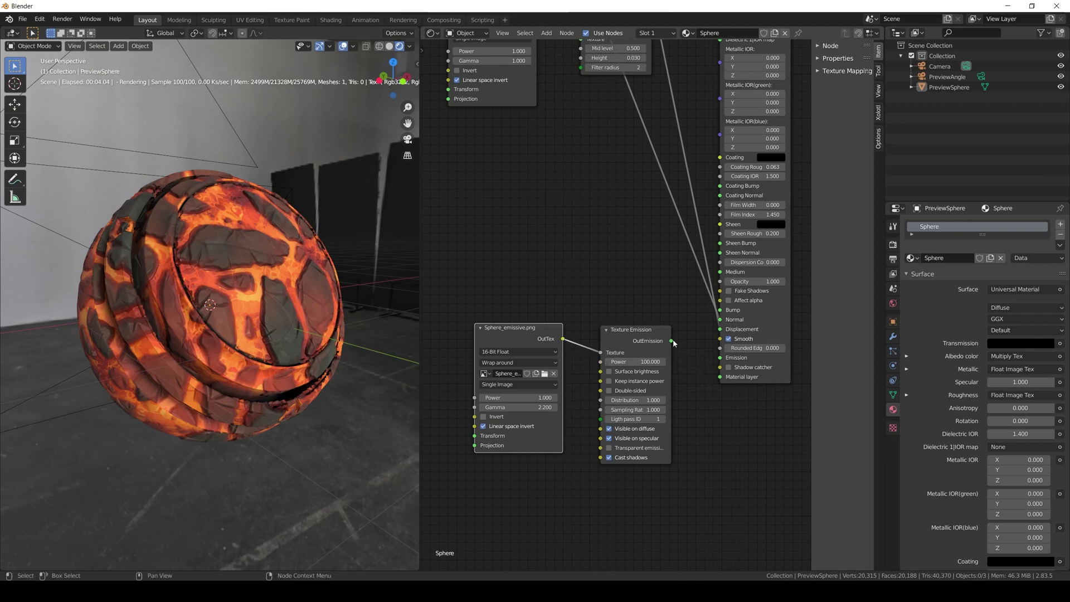
left_click_drag(672, 340, 719, 358)
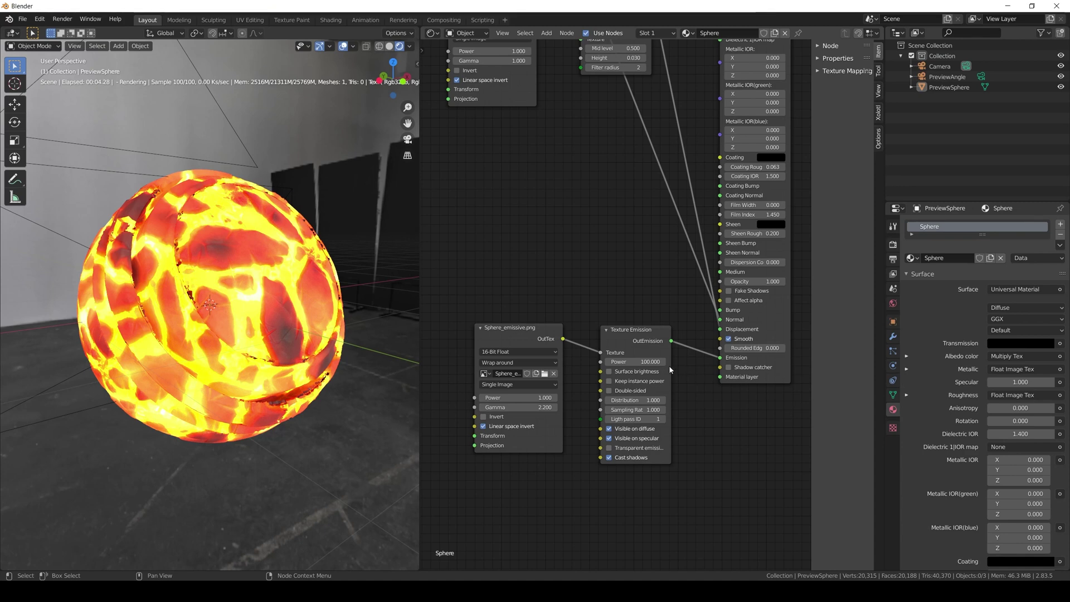
left_click(635, 362)
type("12.3")
key("Return")
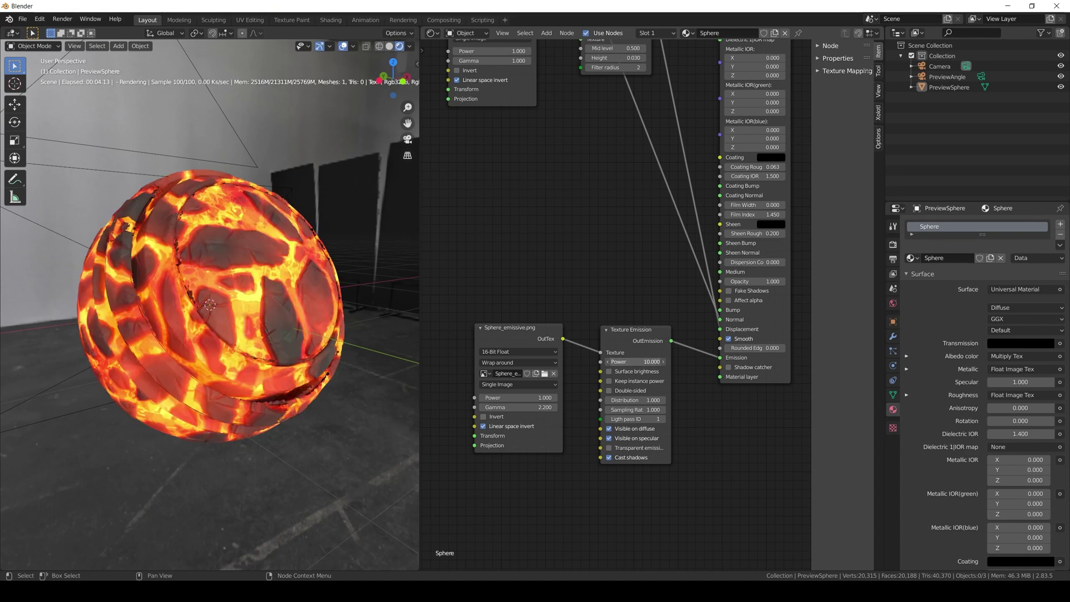
mouse_move(635, 361)
left_mouse_down()
mouse_move(674, 362)
mouse_move(638, 362)
left_mouse_up()
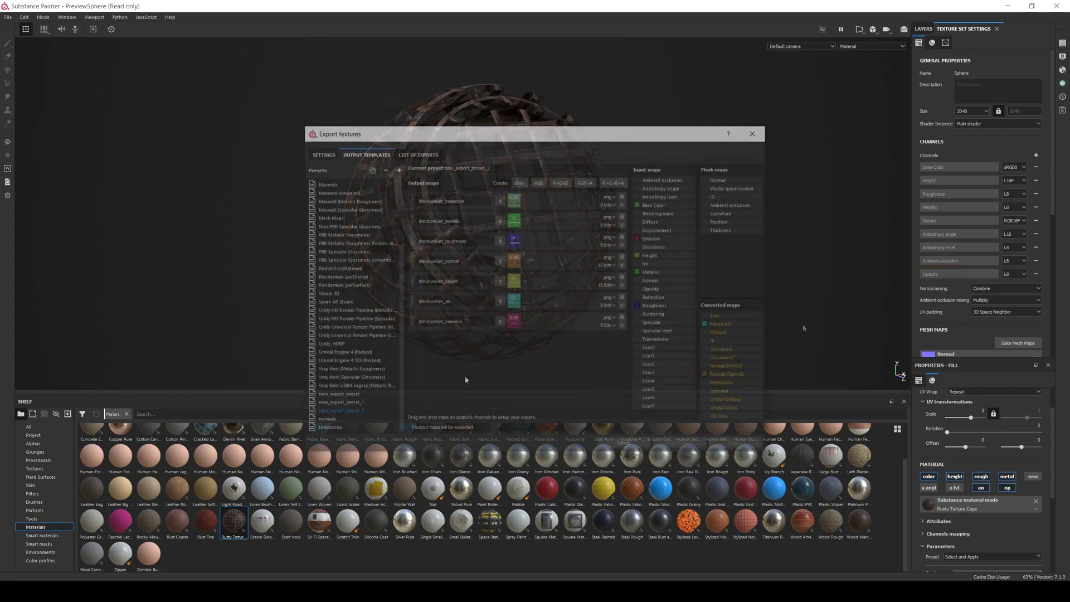
Step: Add a grayscale output map named $textureSet_opacity and fill its Gr channel from Opacity
left_click(520, 186)
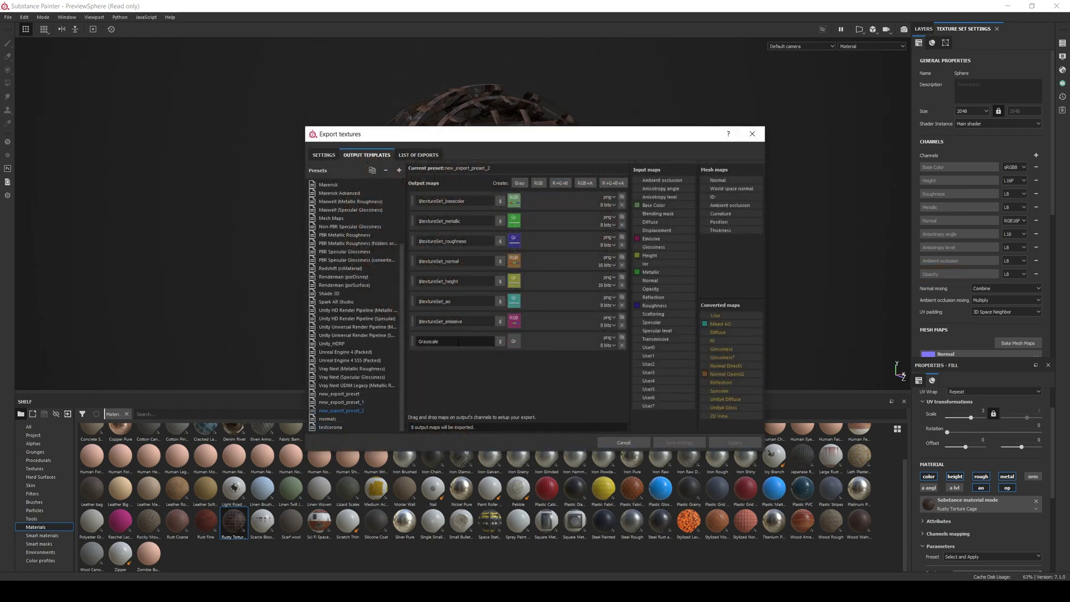
type("$textureSet_opacity")
left_click_drag(651, 289, 515, 349)
left_click(522, 352)
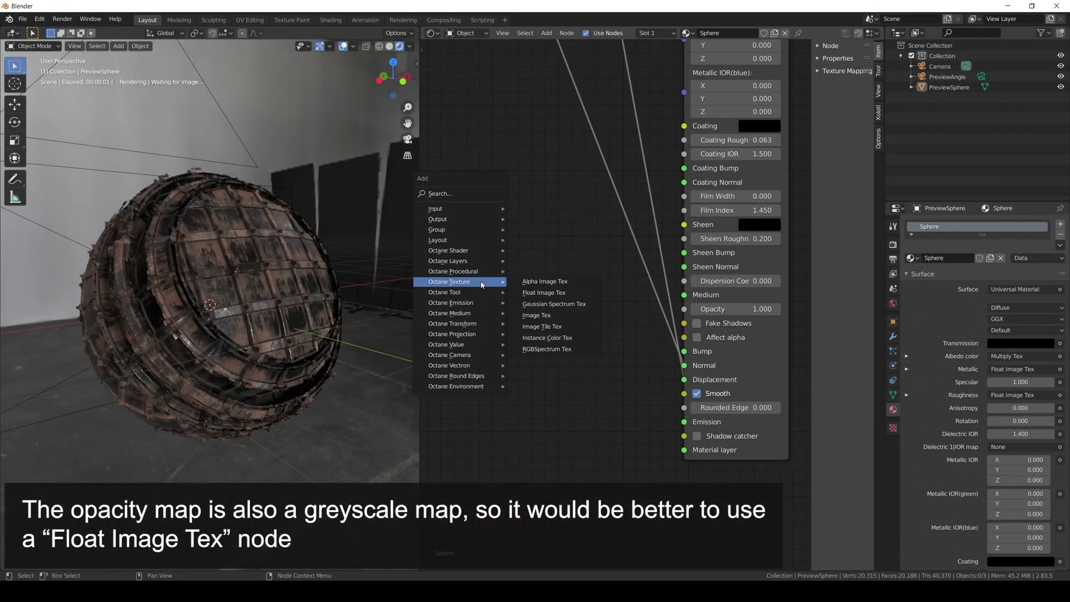
Step: Add an Image Tex node loading Sphere_opacity.png at gamma 1, wired into the material's Opacity
left_click(536, 315)
left_click(475, 298)
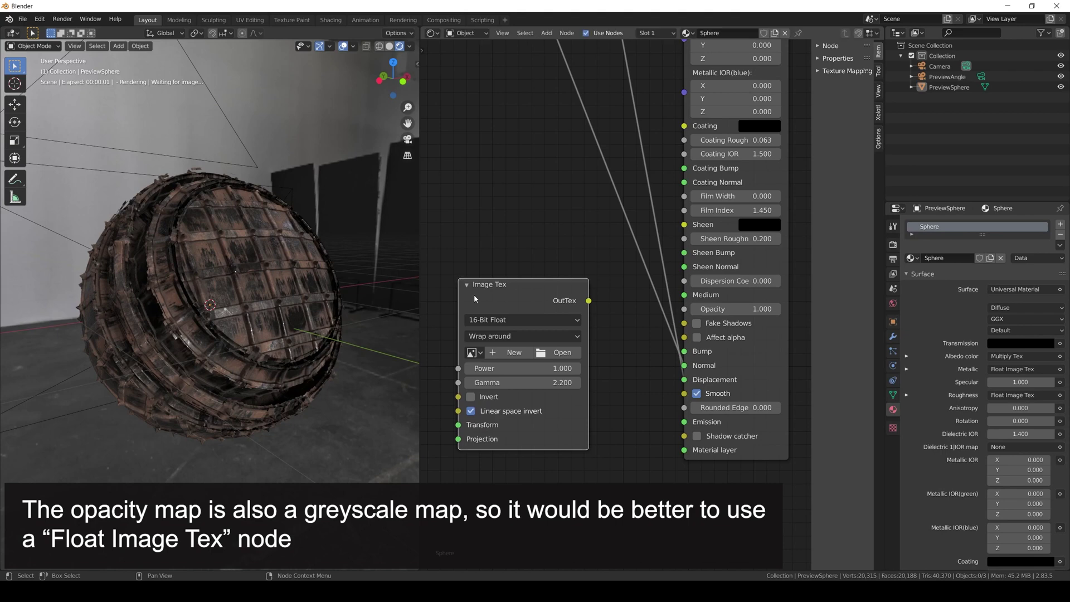
left_click(554, 352)
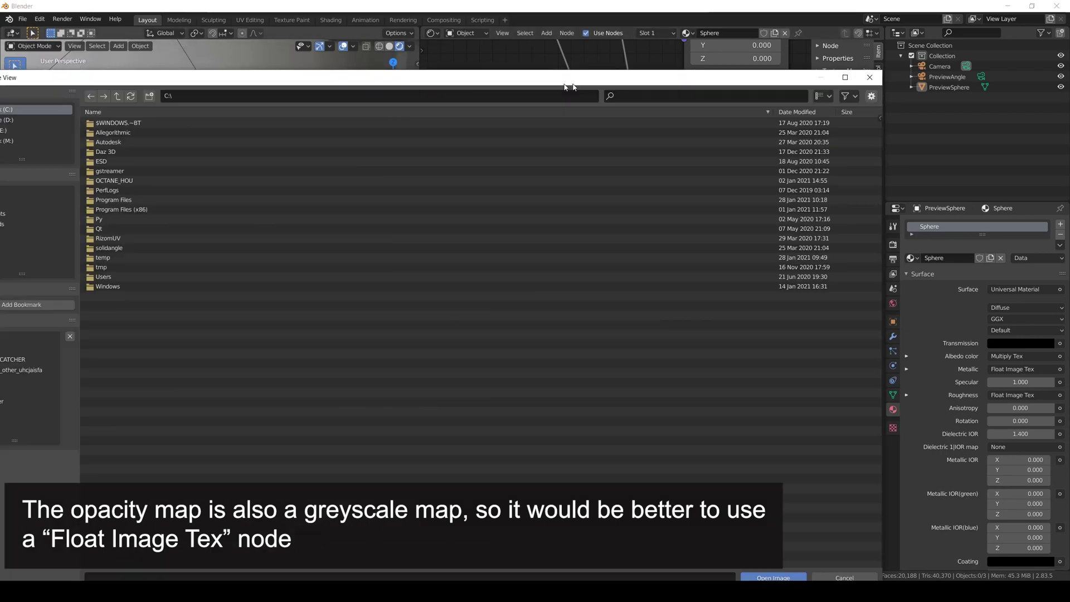
left_click(124, 301)
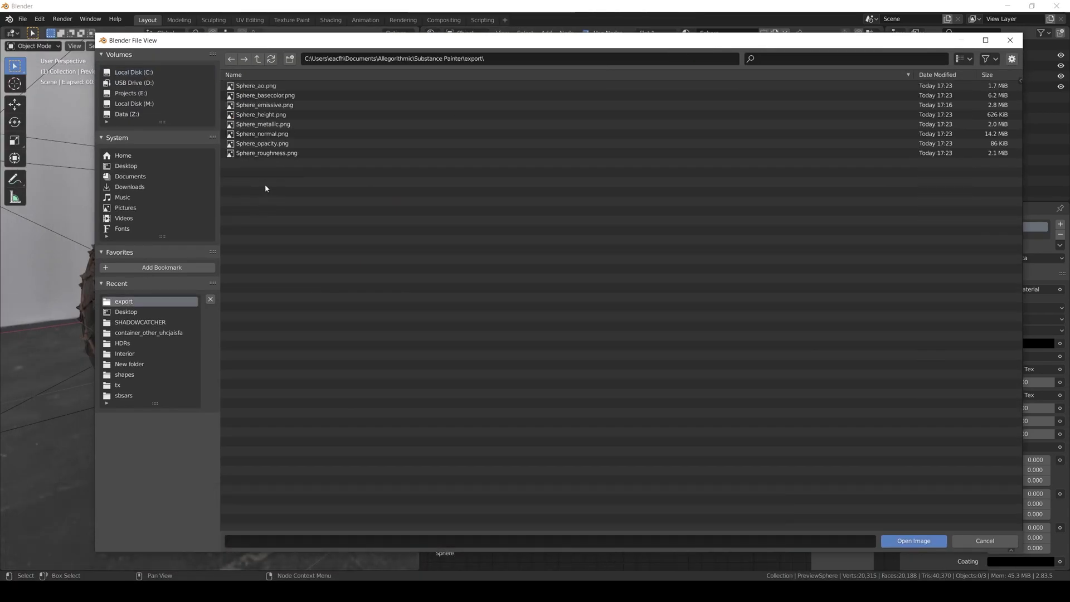
double_click(273, 143)
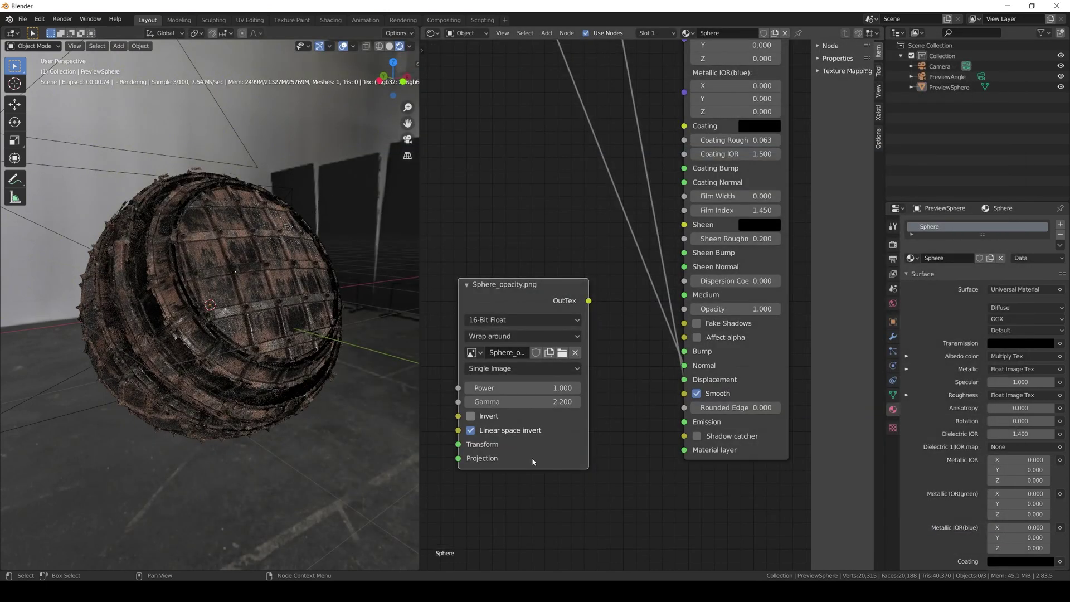
left_click(557, 401)
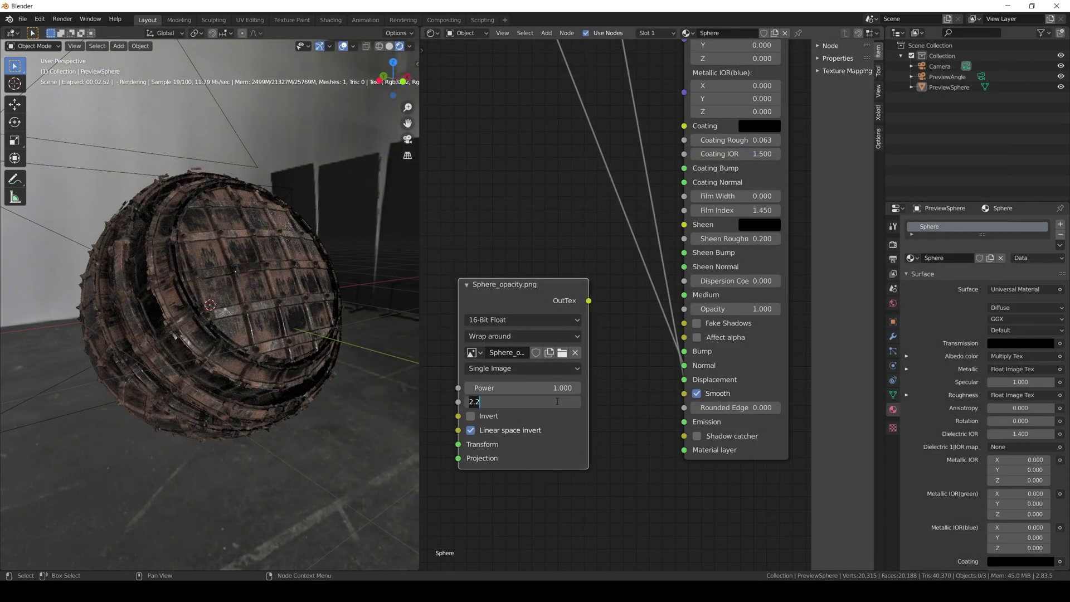
type("1")
key("Return")
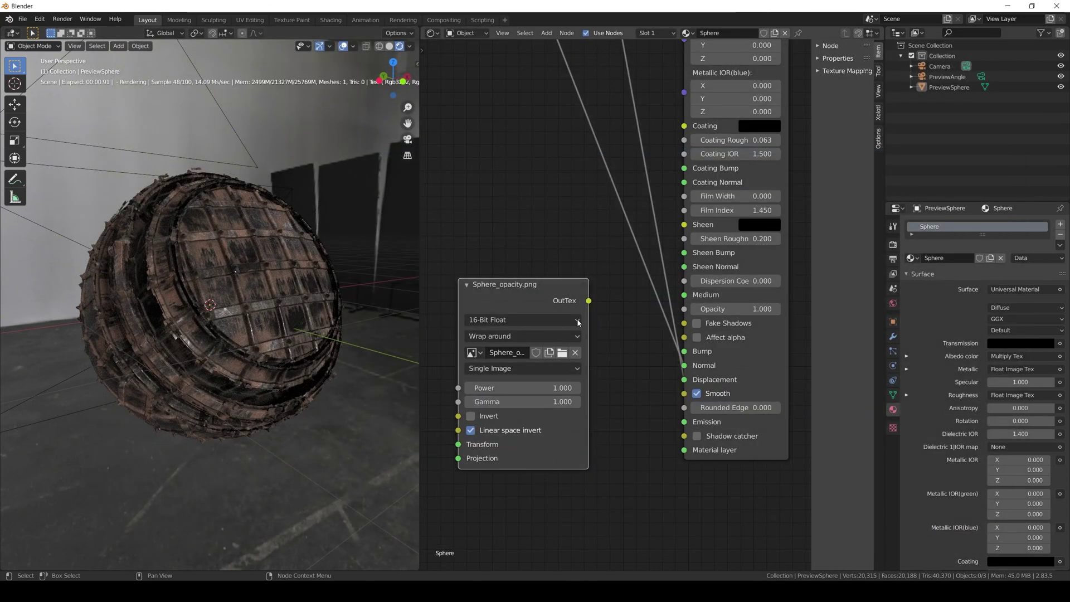
left_click_drag(589, 300, 683, 309)
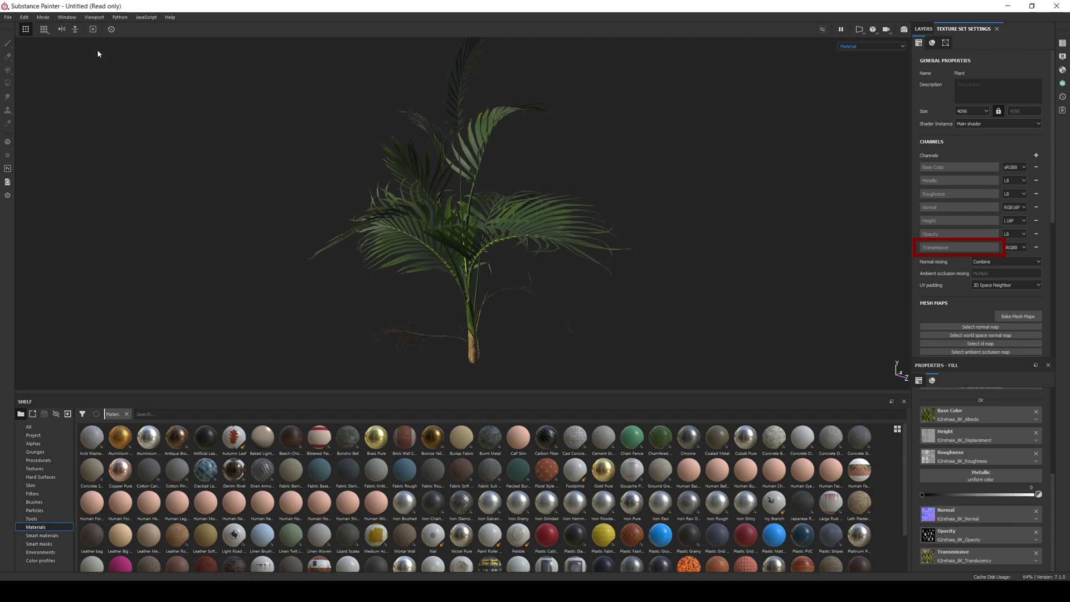
Step: In Export Textures, add RGB map $textureSet_transmissive and fill its RGB slot from Transmissive
left_click(8, 17)
left_click(31, 164)
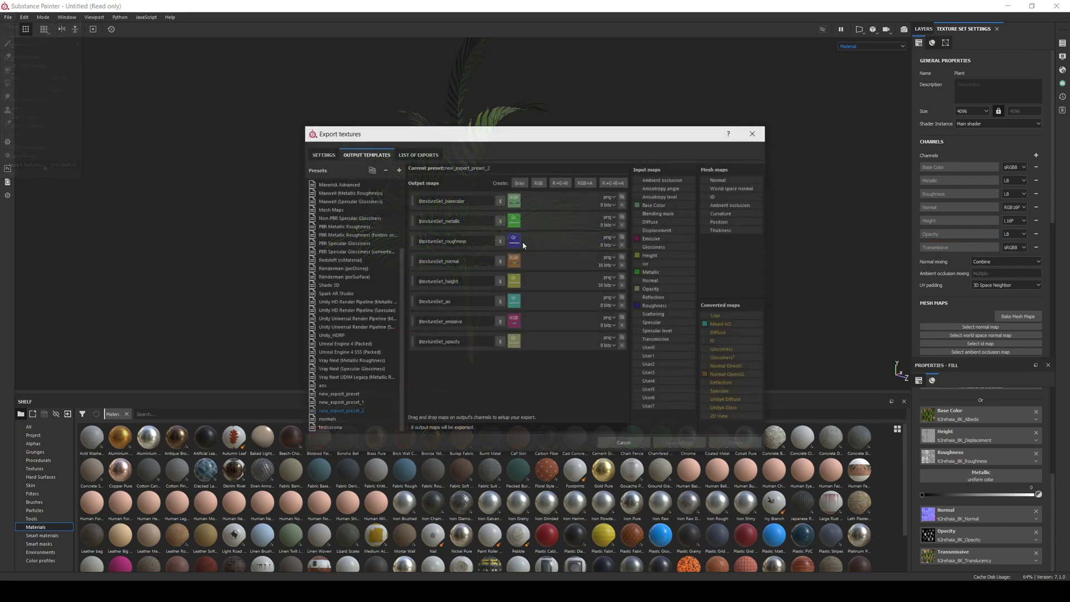
left_click(537, 183)
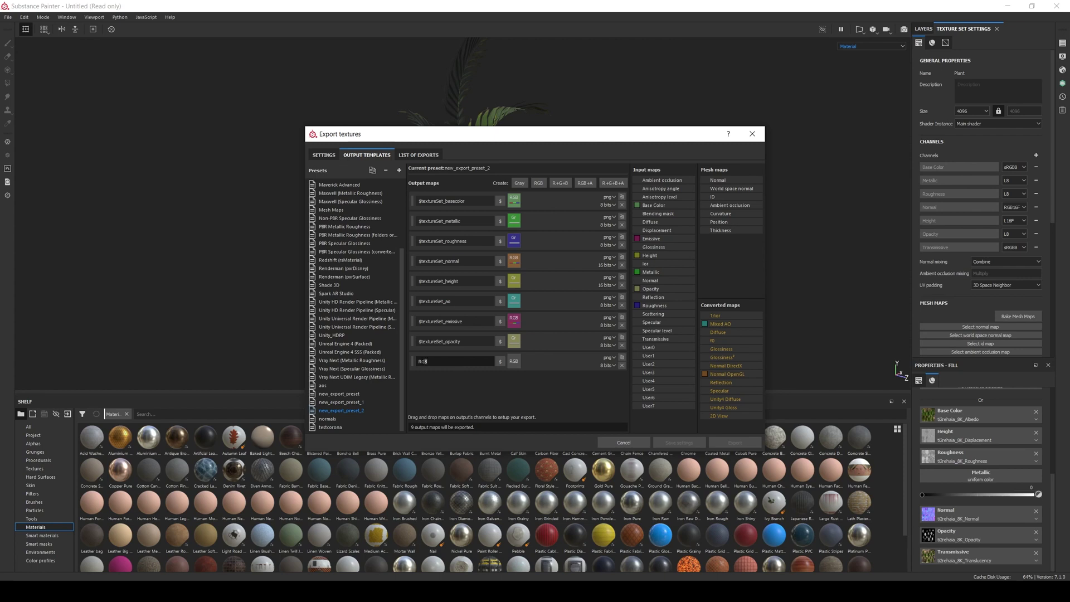
double_click(425, 362)
type("$textureSet_transmissive")
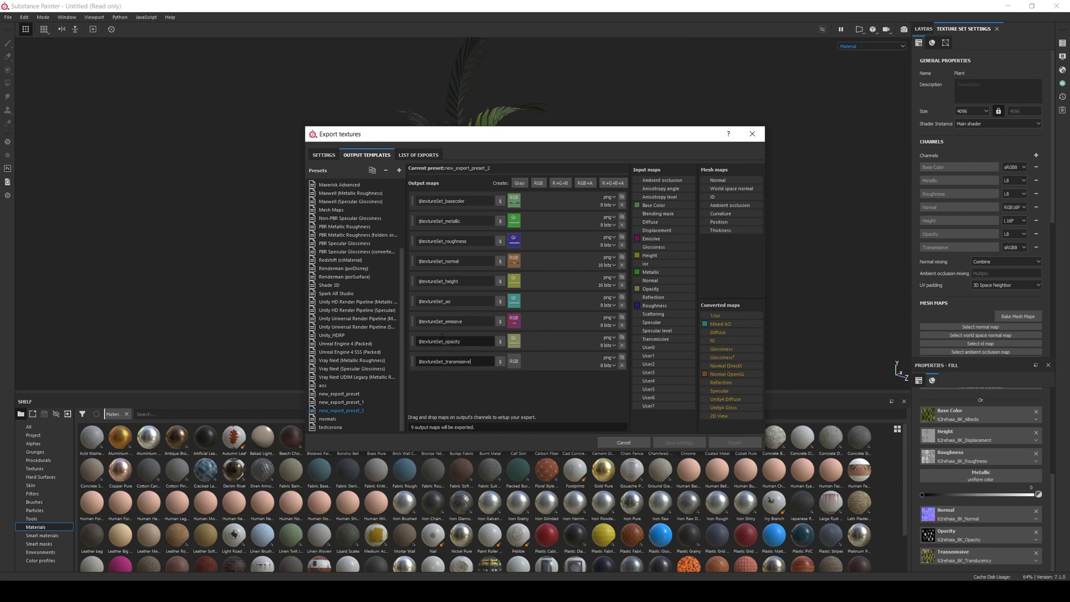
left_click_drag(655, 339, 514, 364)
left_click(526, 377)
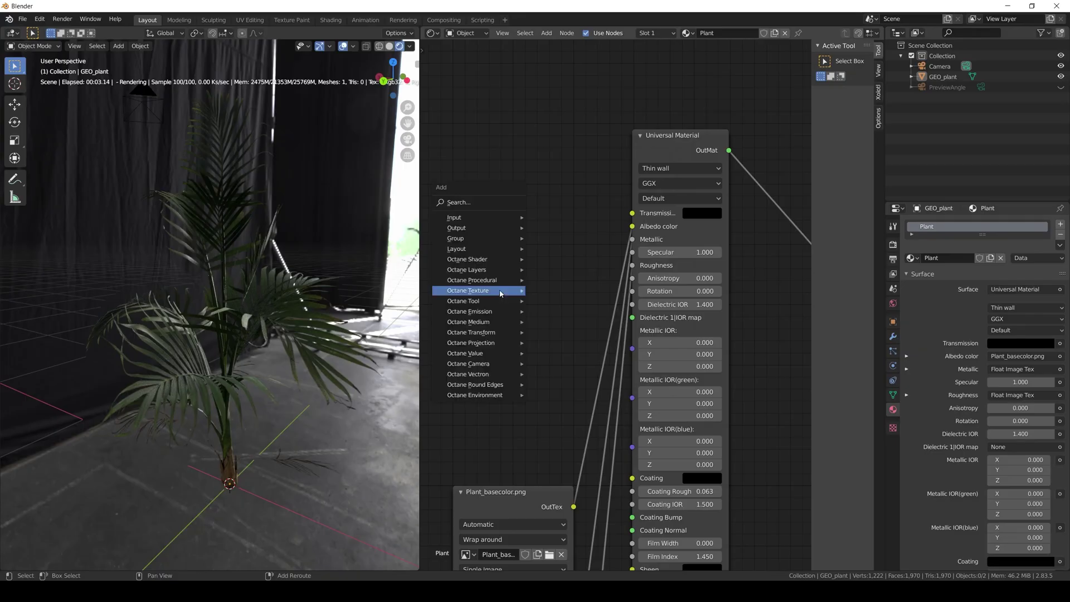
Step: Add an Image Tex node loading Plant_transmissive.png from the Substance Painter export folder
mouse_move(500, 292)
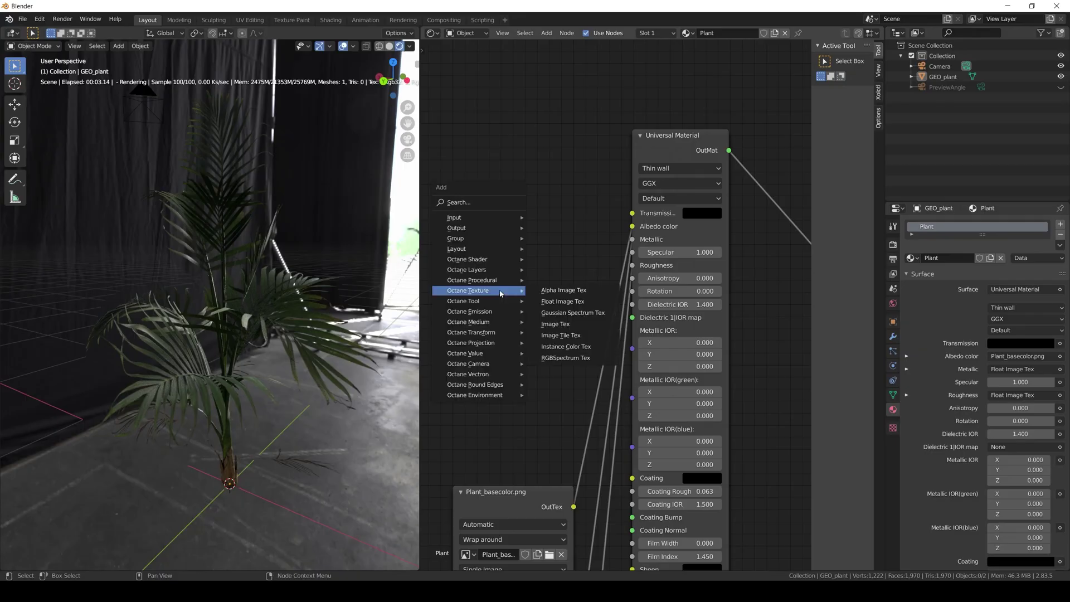
left_click(555, 324)
left_click(539, 278)
left_click(539, 276)
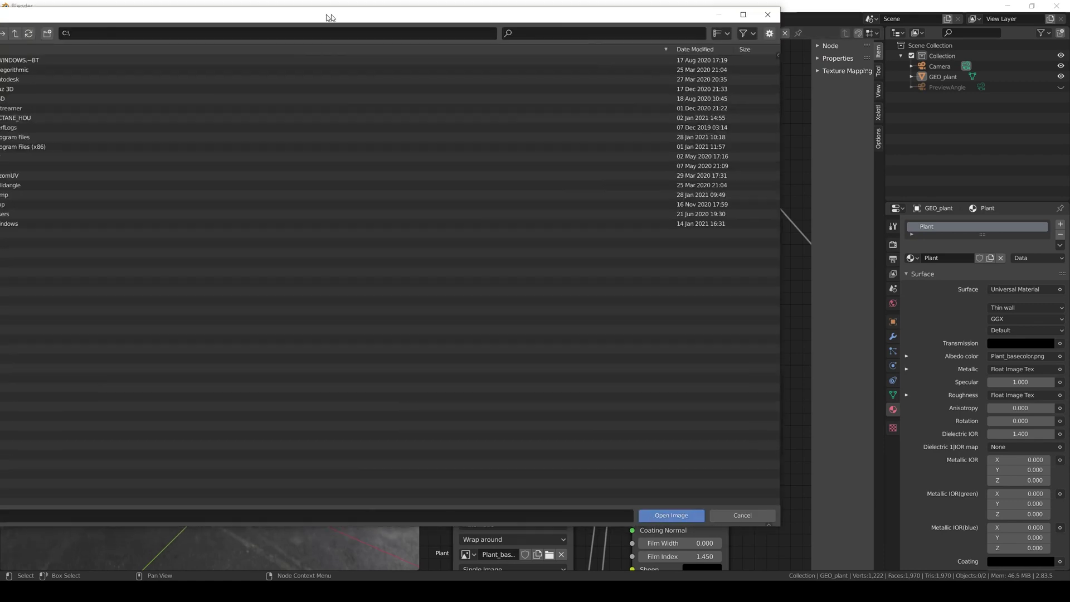
left_click_drag(330, 17, 492, 59)
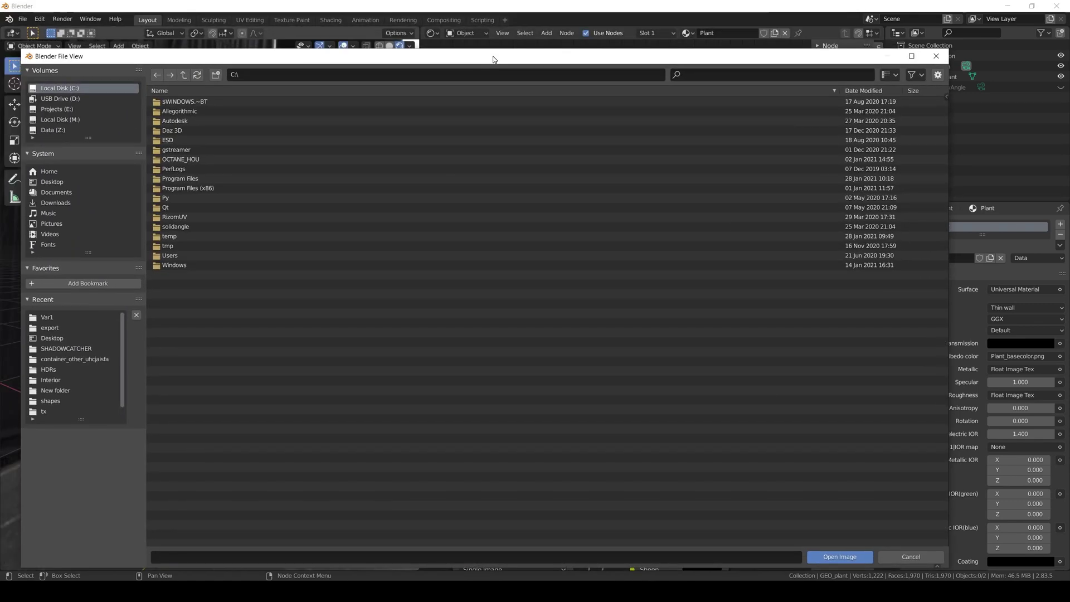
left_click(51, 329)
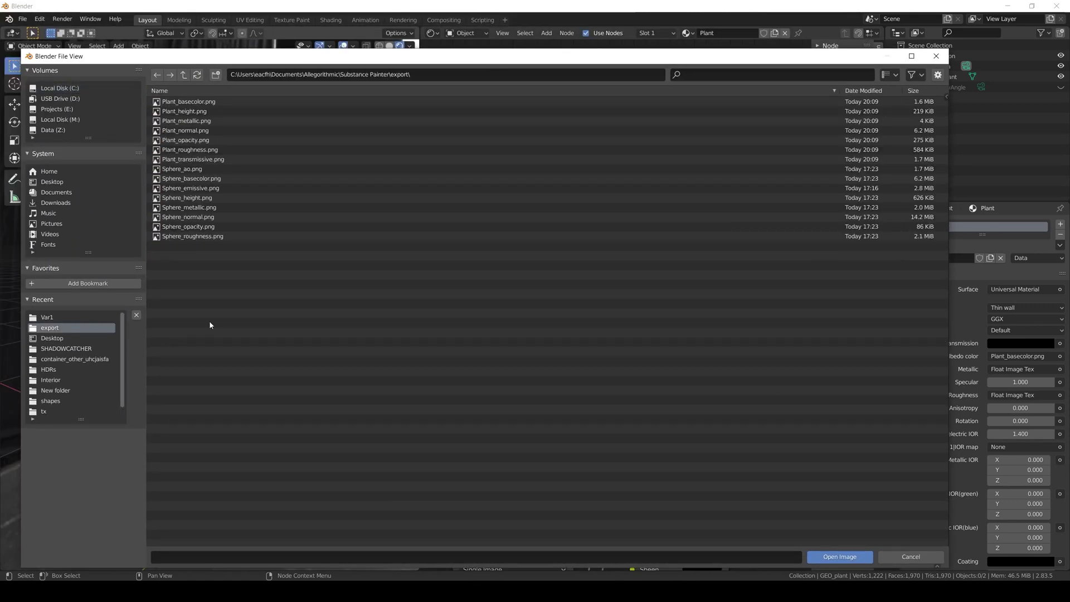
left_click(200, 159)
left_click(840, 557)
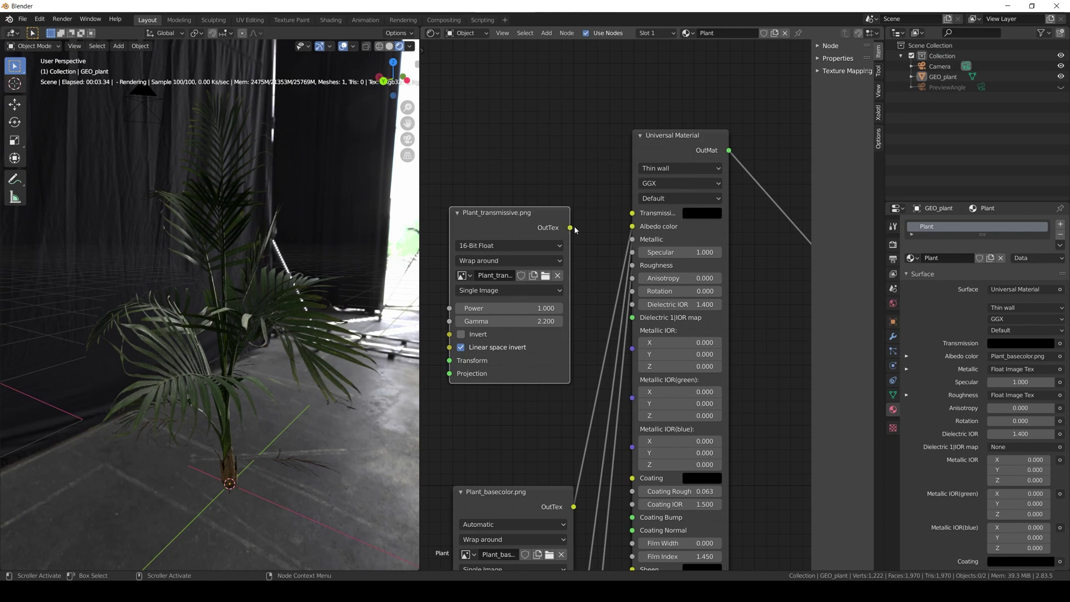
Step: Connect the transmissive image to Transmission and switch the transmission type to Diffuse
left_click_drag(569, 228, 632, 213)
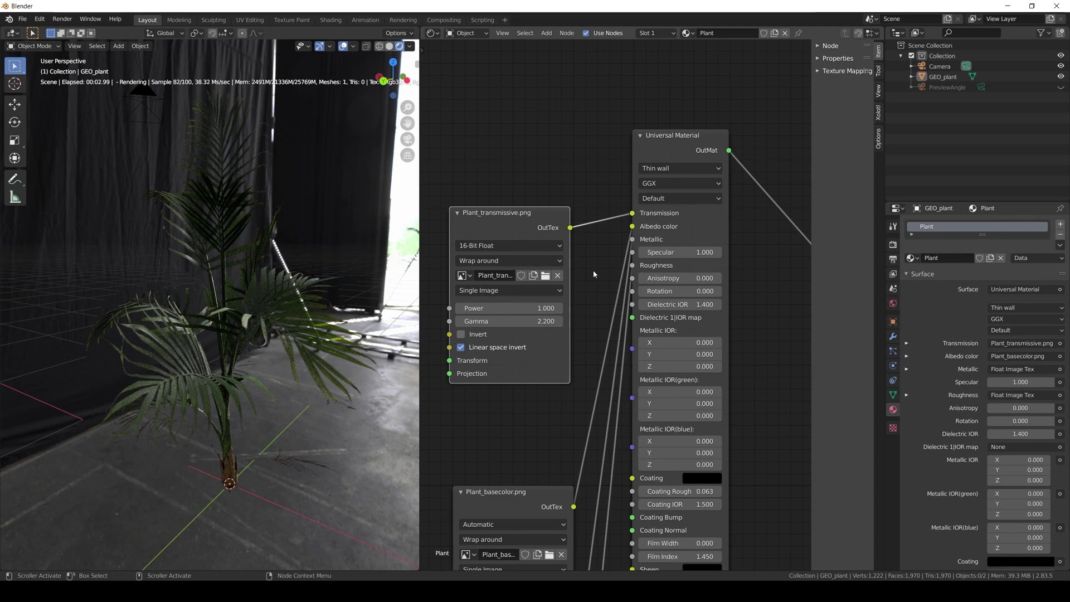
left_click(677, 167)
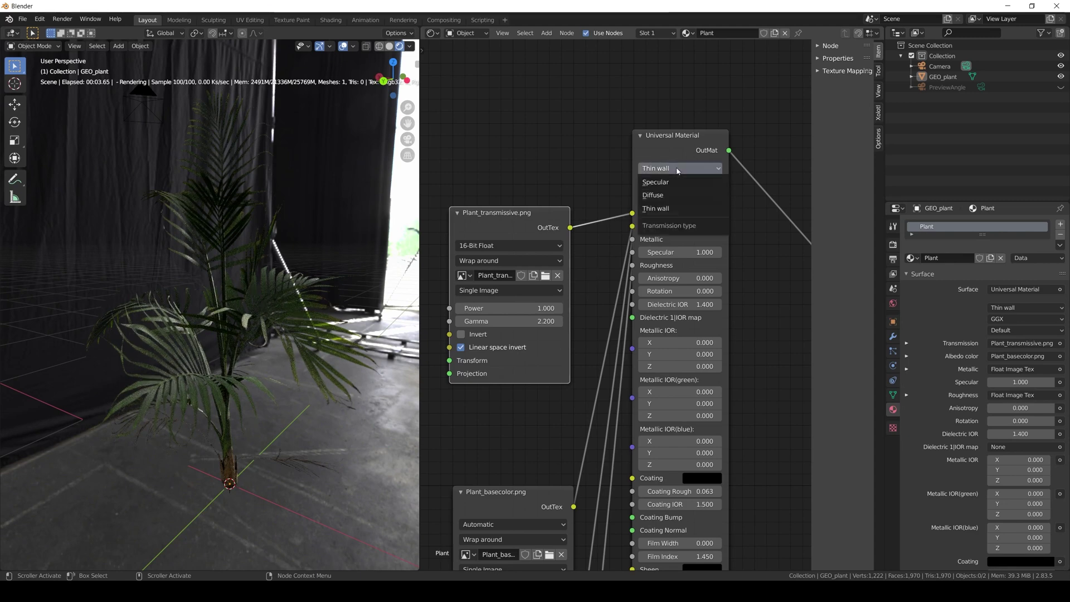
left_click(678, 194)
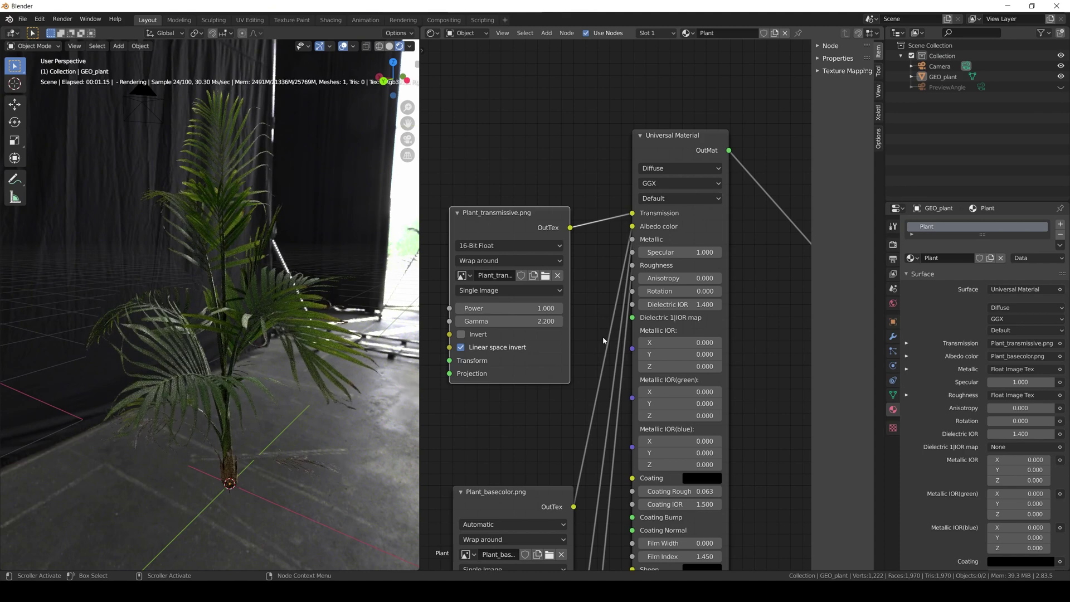